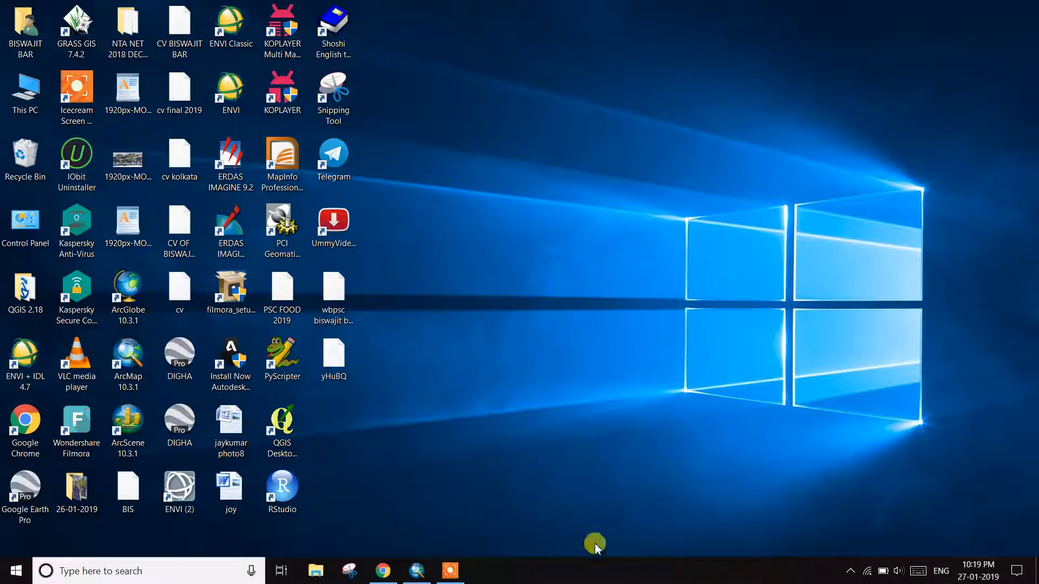
Switch to ArcMap and add the ASTGTM2_N23E086_dem.tif raster to the map
left_click(409, 572)
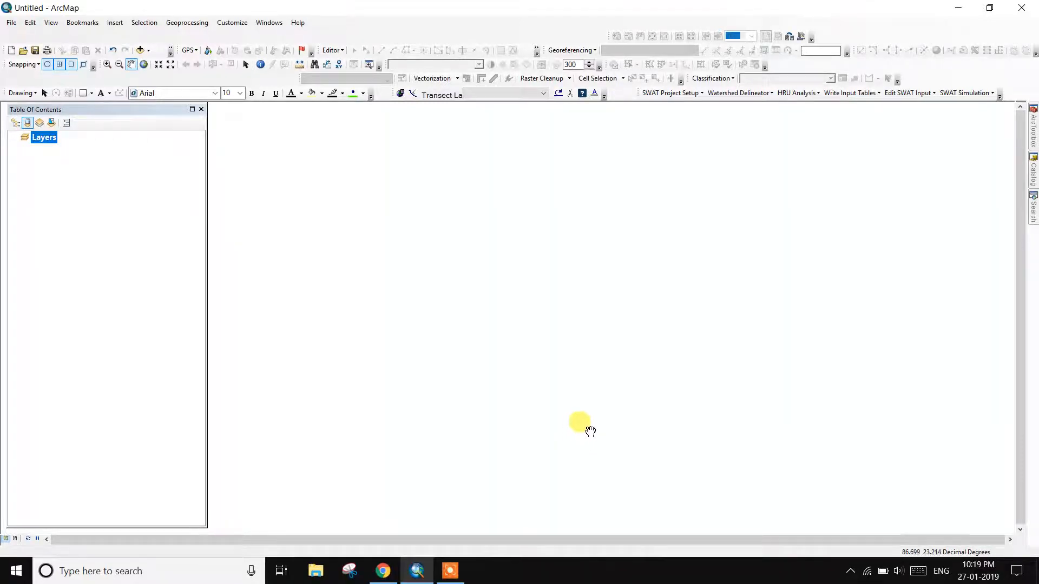
left_click(140, 50)
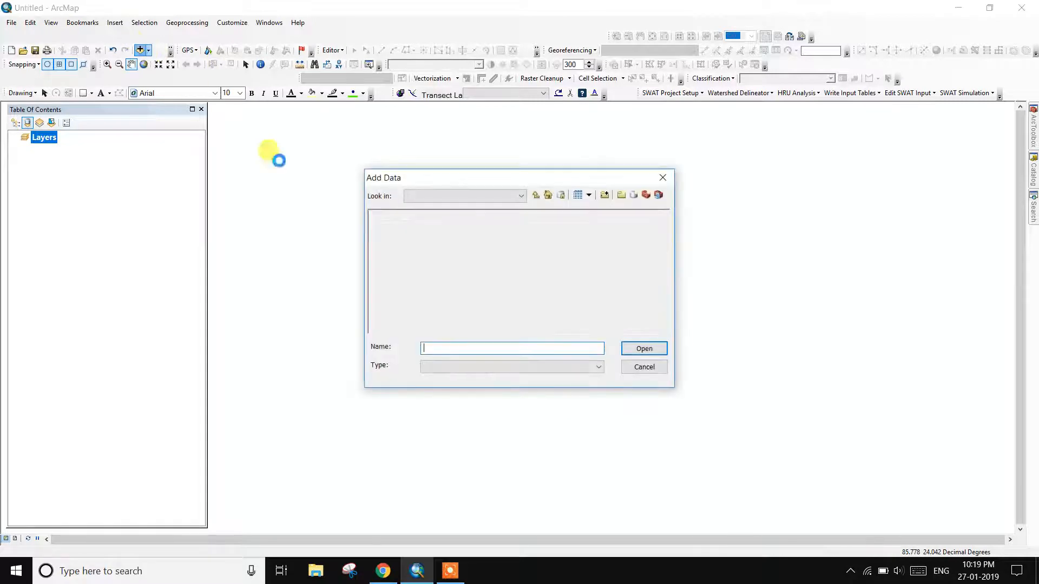
left_click(441, 258)
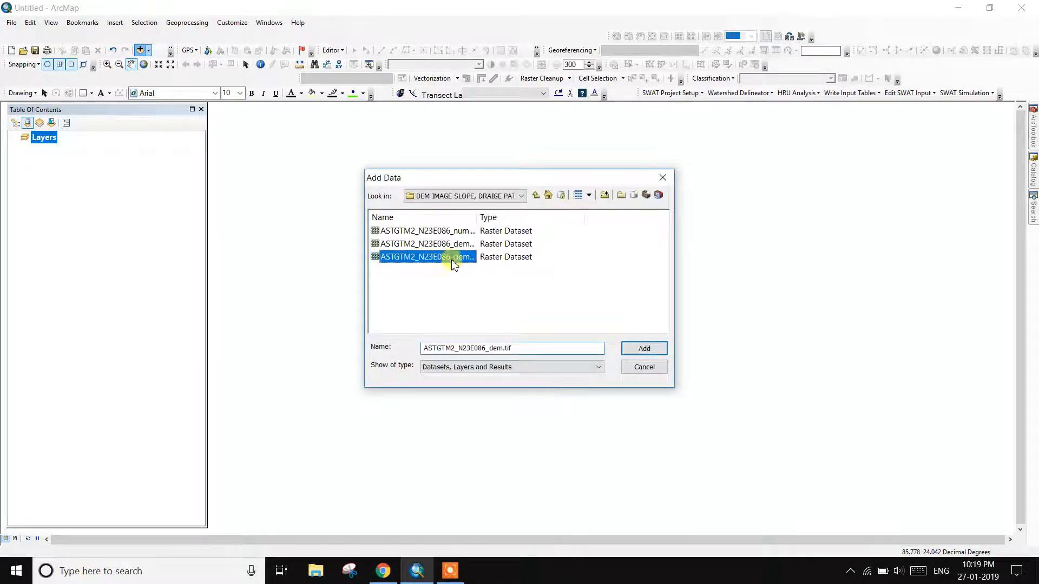
left_click(643, 348)
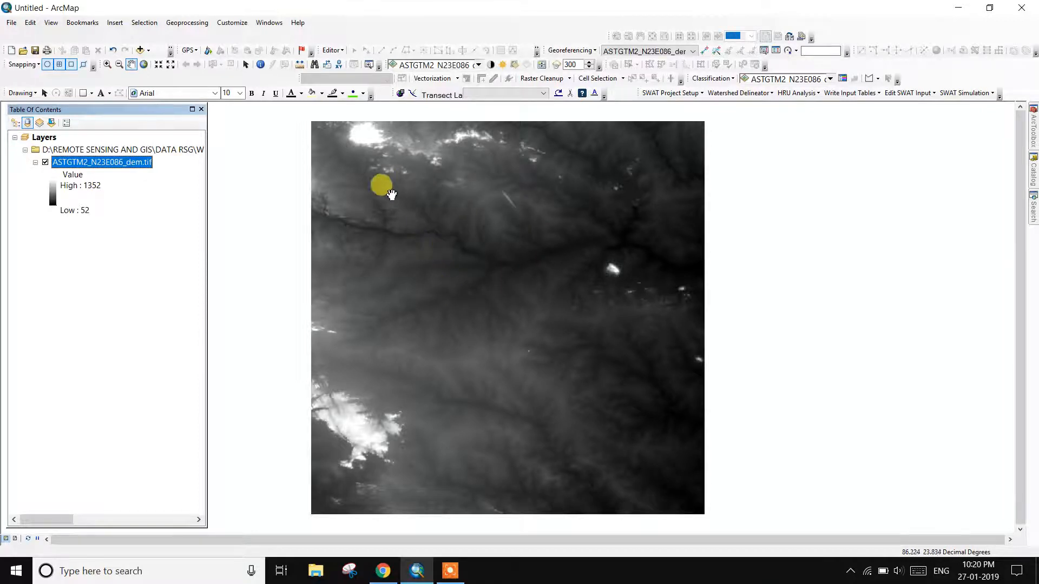
Check the spatial reference in the source properties of the ASTGTM2_N23E086_dem.tif layer
right_click(118, 162)
left_click(160, 318)
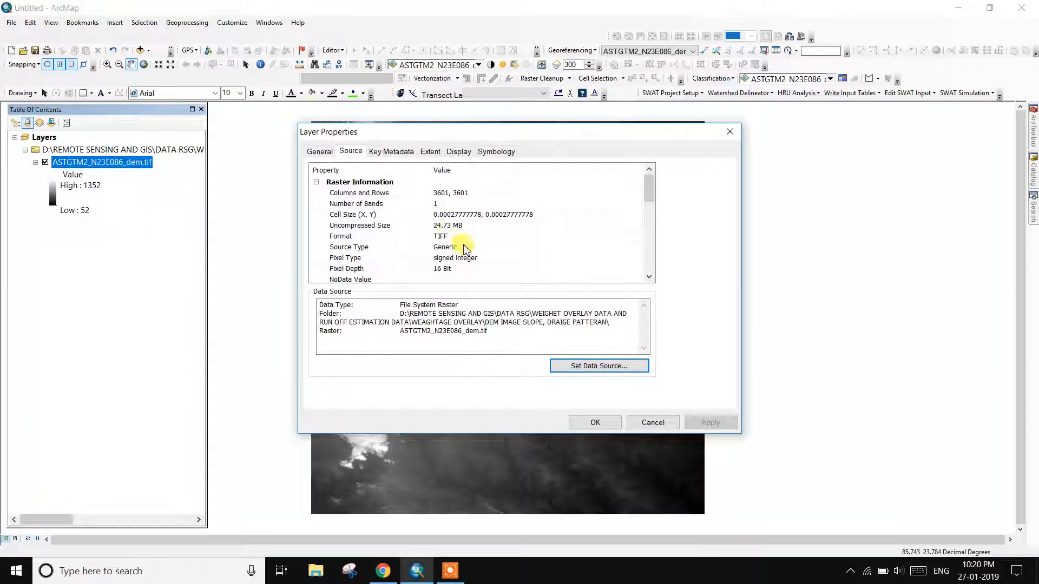
scroll(463, 246, "down", 3)
scroll(463, 248, "down", 3)
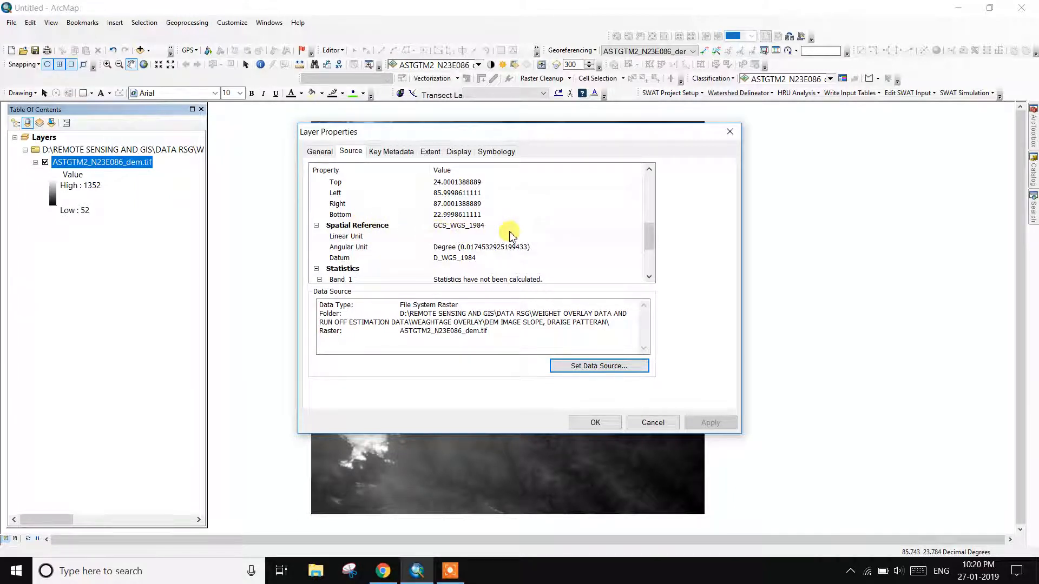
scroll(507, 264, "down", 1)
scroll(508, 264, "up", 1)
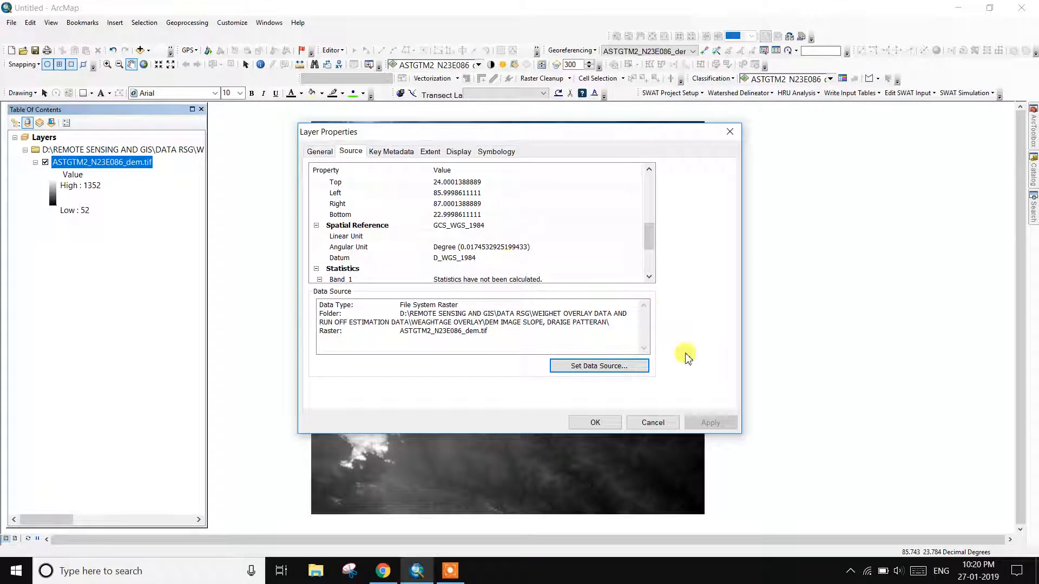
left_click(595, 421)
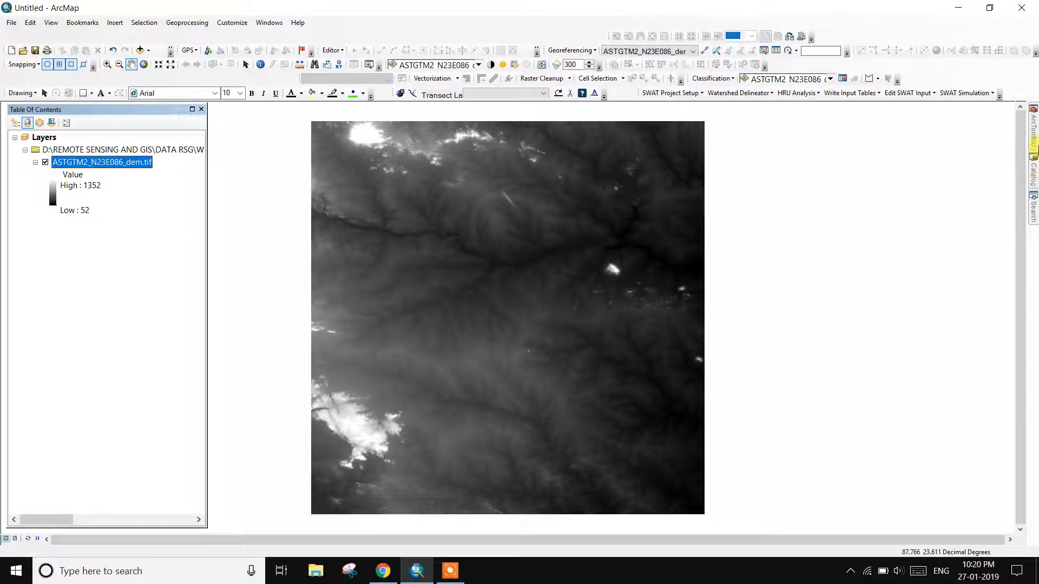
Start the Define Projection tool with ASTGTM2_N23E086_dem.tif as the input dataset
left_click(1033, 142)
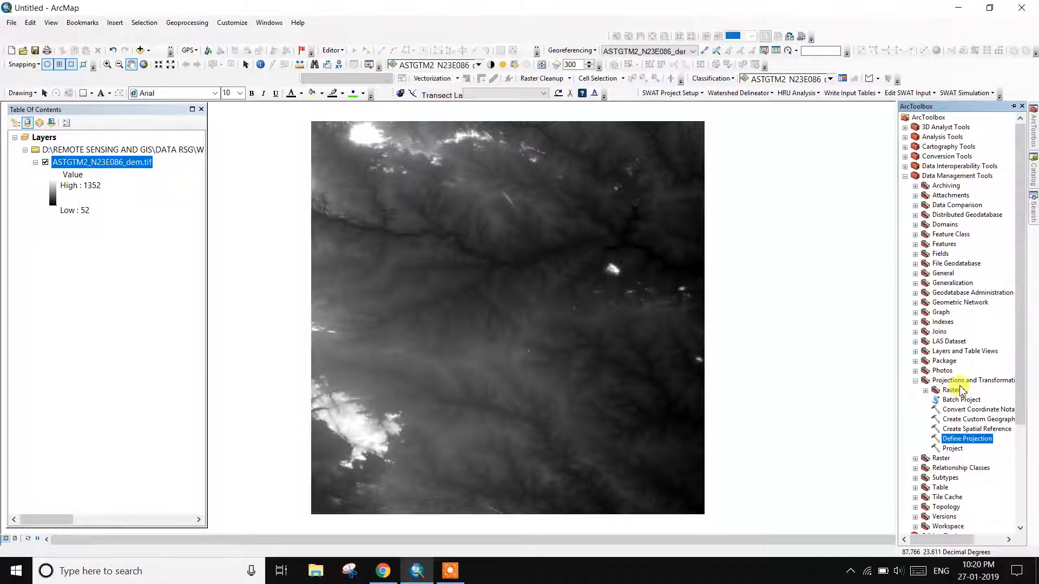
double_click(982, 440)
left_click(760, 159)
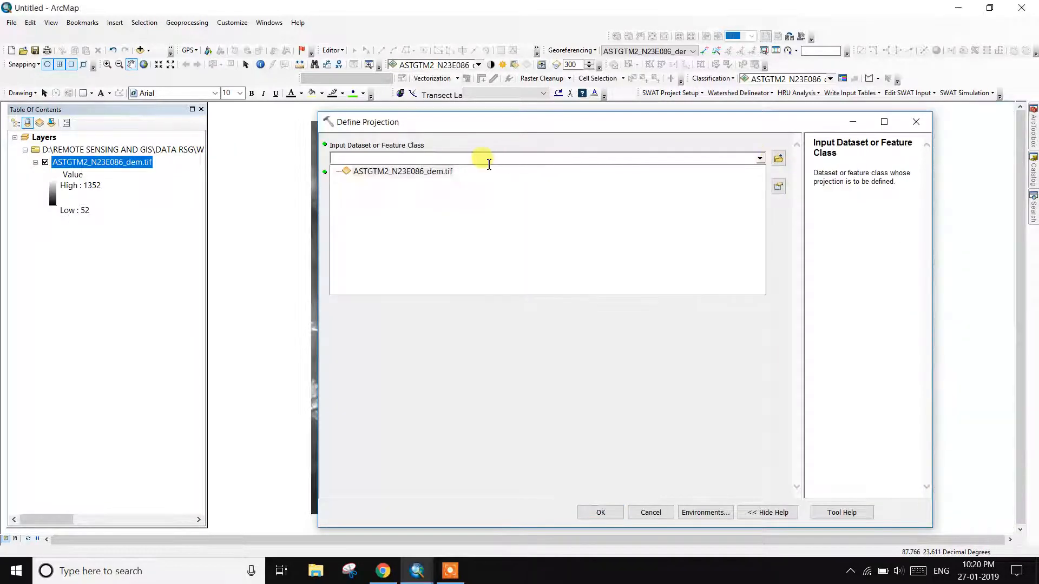
left_click(436, 172)
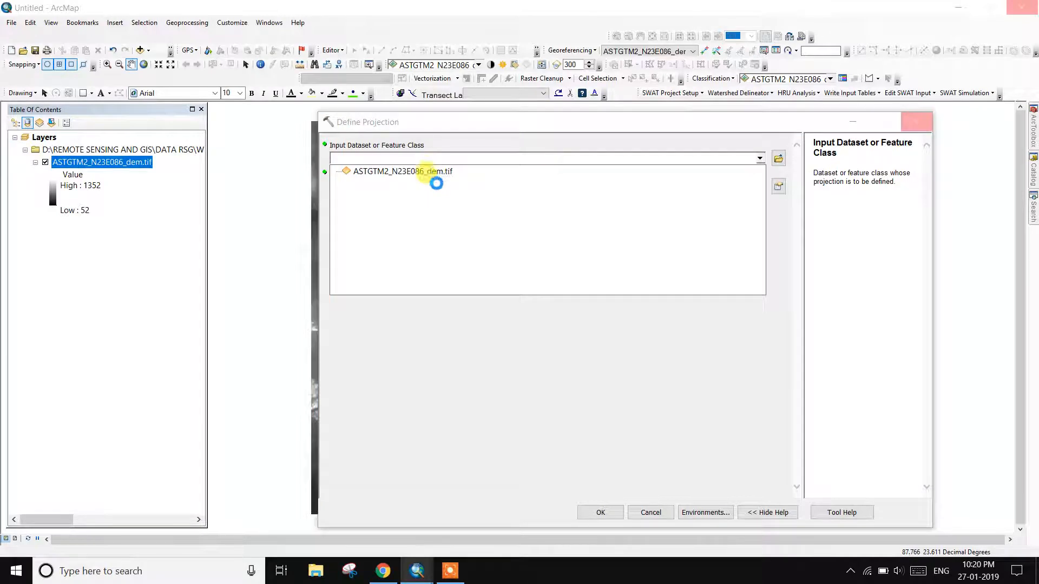
left_click(450, 571)
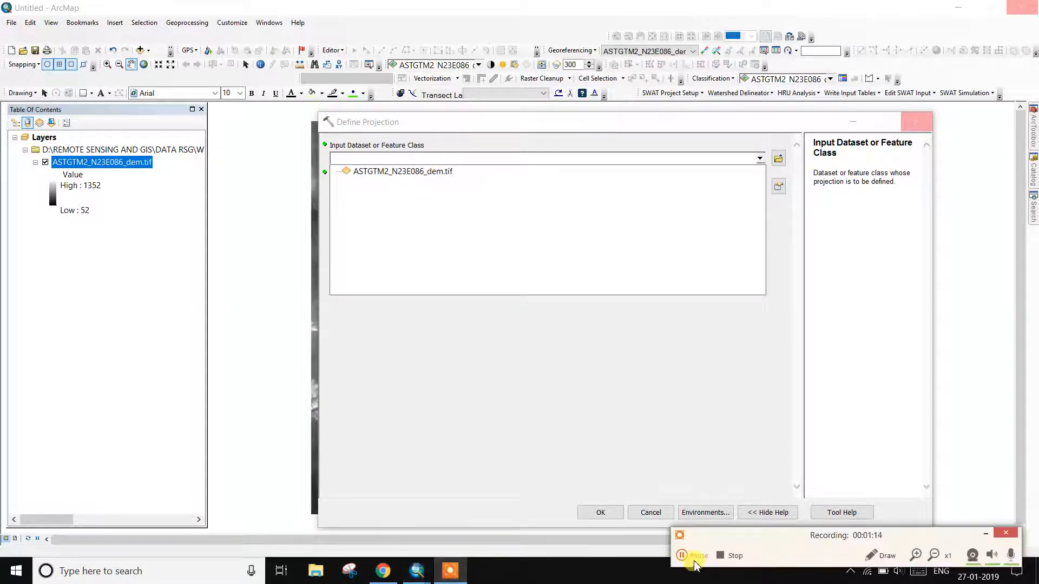
left_click(990, 537)
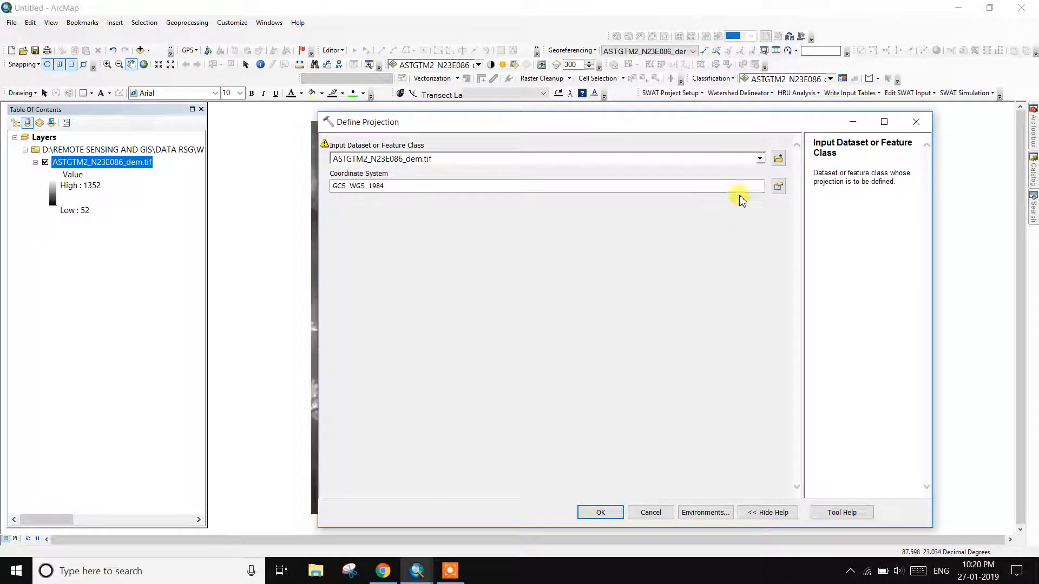
Set the coordinate system to WGS_1984_UTM_Zone_45N, run Define Projection and dismiss its notification
left_click(779, 187)
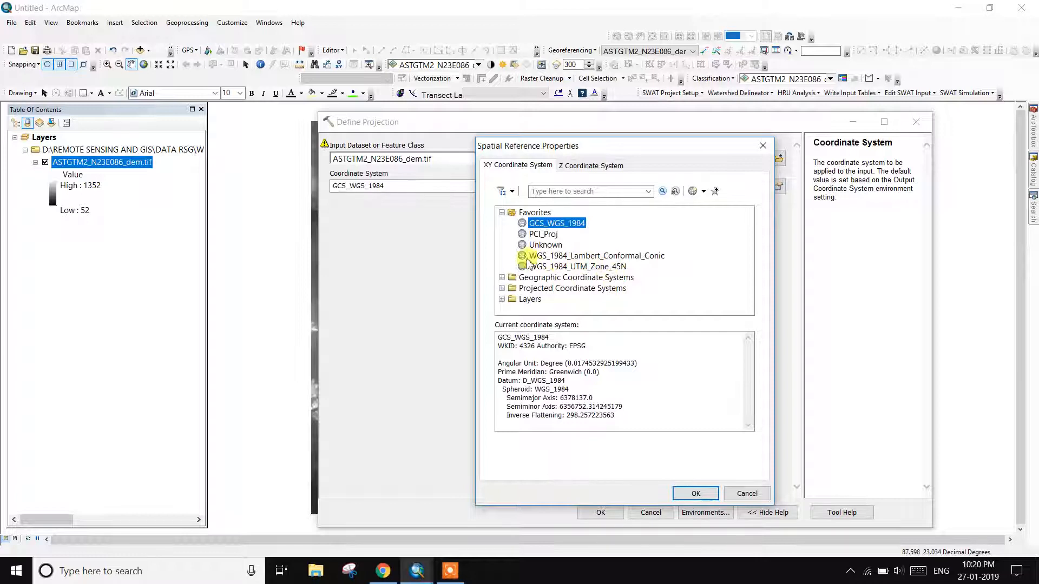
left_click(588, 267)
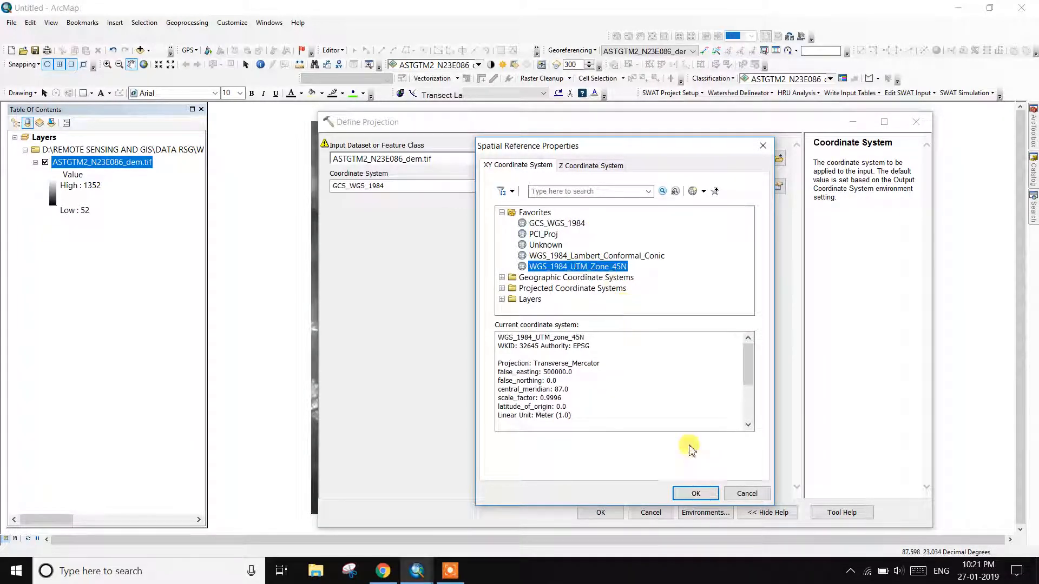
left_click(696, 493)
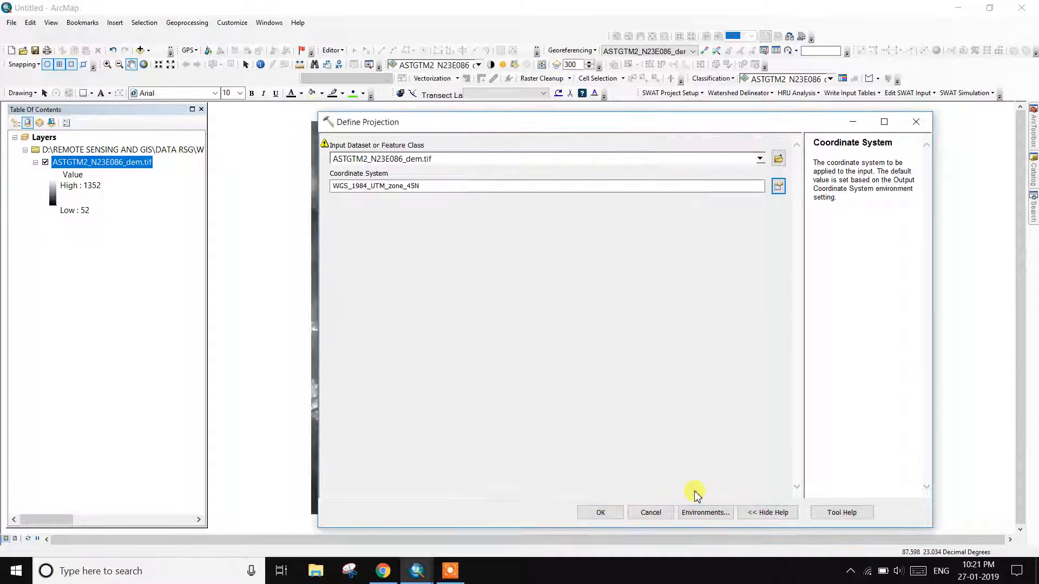
left_click(602, 513)
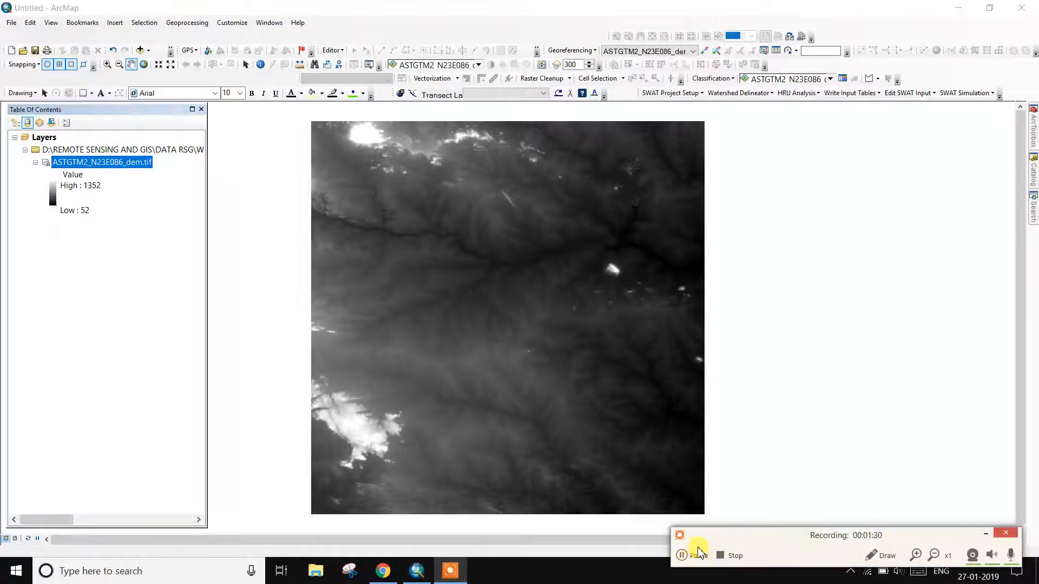
left_click(698, 552)
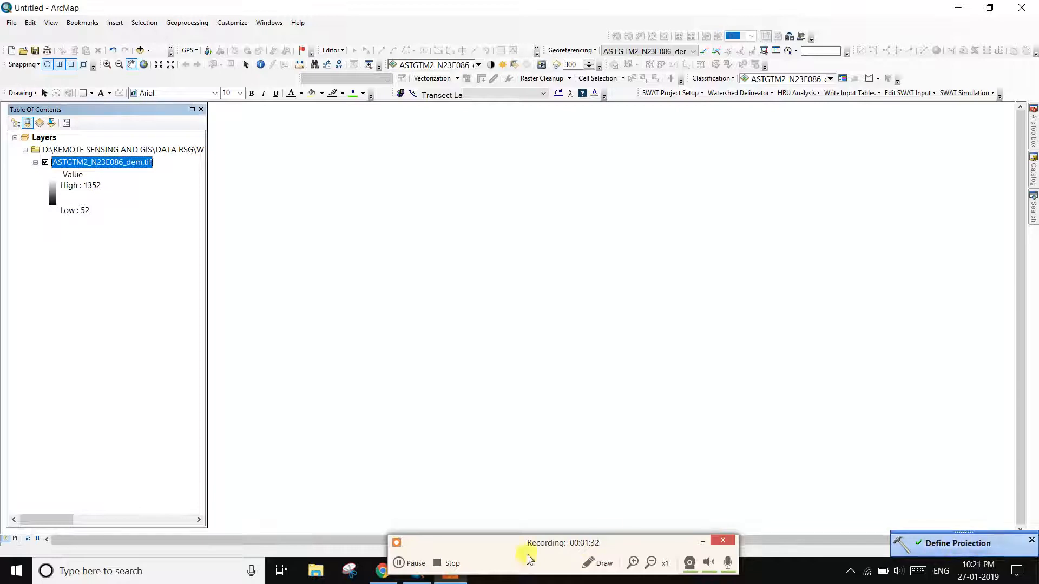
left_click(704, 542)
left_click(1032, 541)
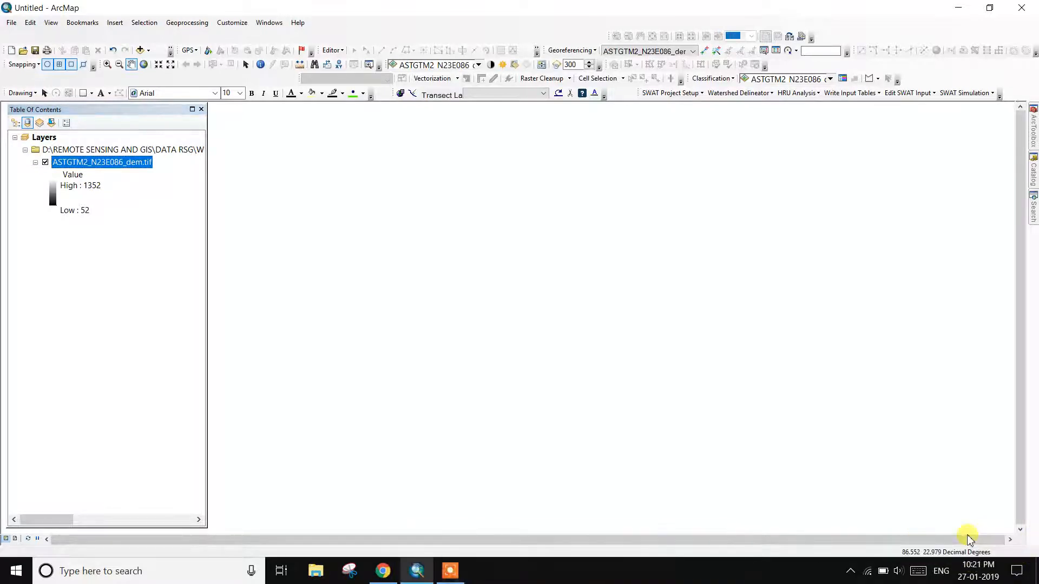
Zoom the map to the extent of the ASTGTM2_N23E086_dem.tif layer
right_click(137, 163)
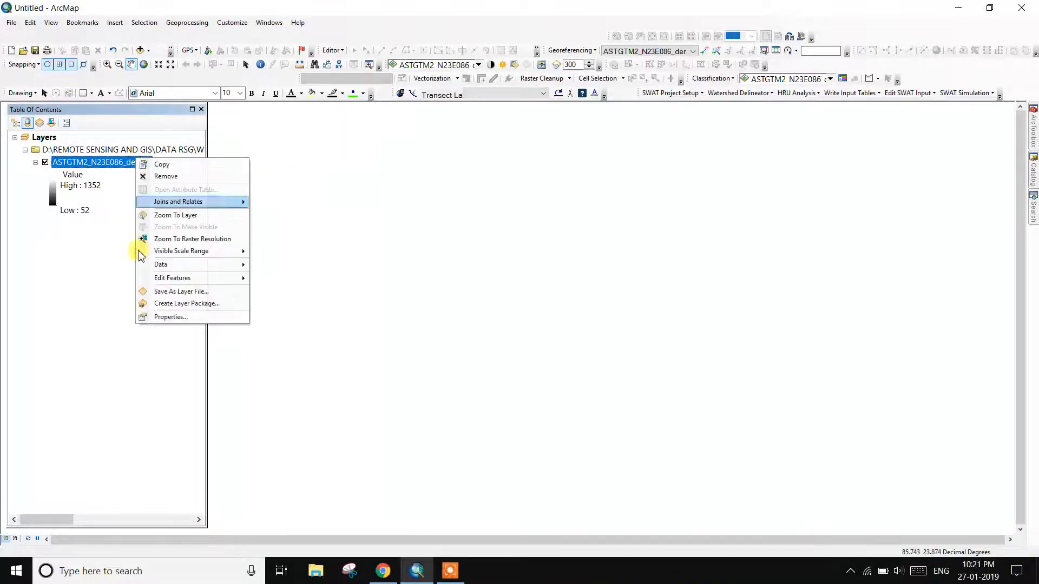
left_click(170, 216)
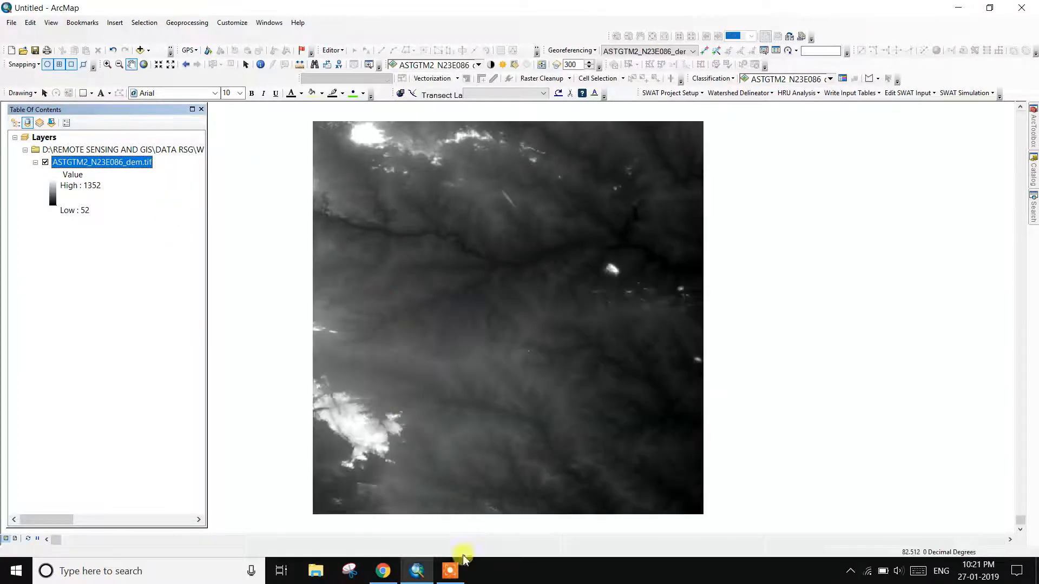
left_click(452, 569)
left_click(399, 563)
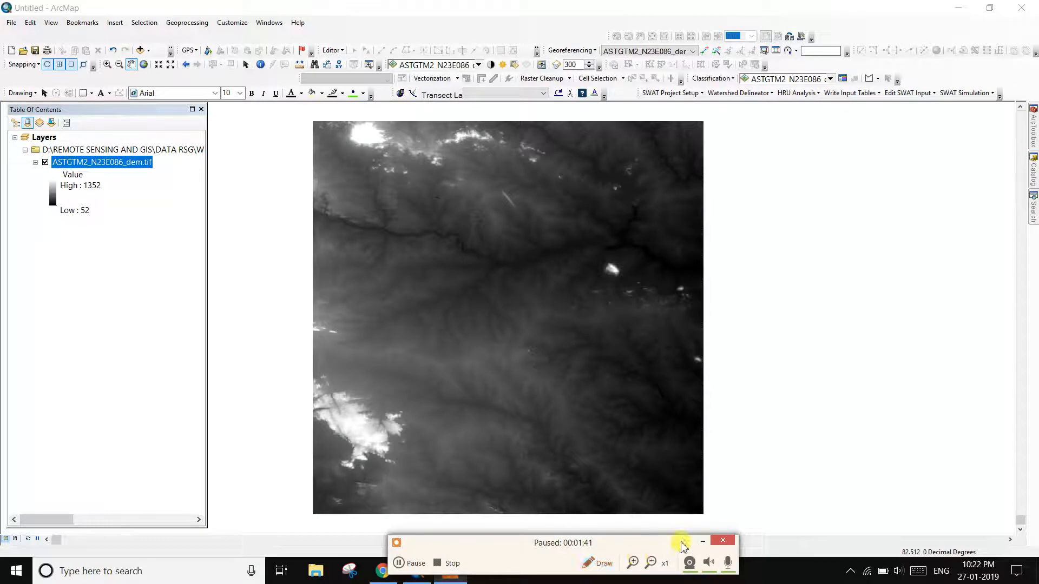
left_click(705, 541)
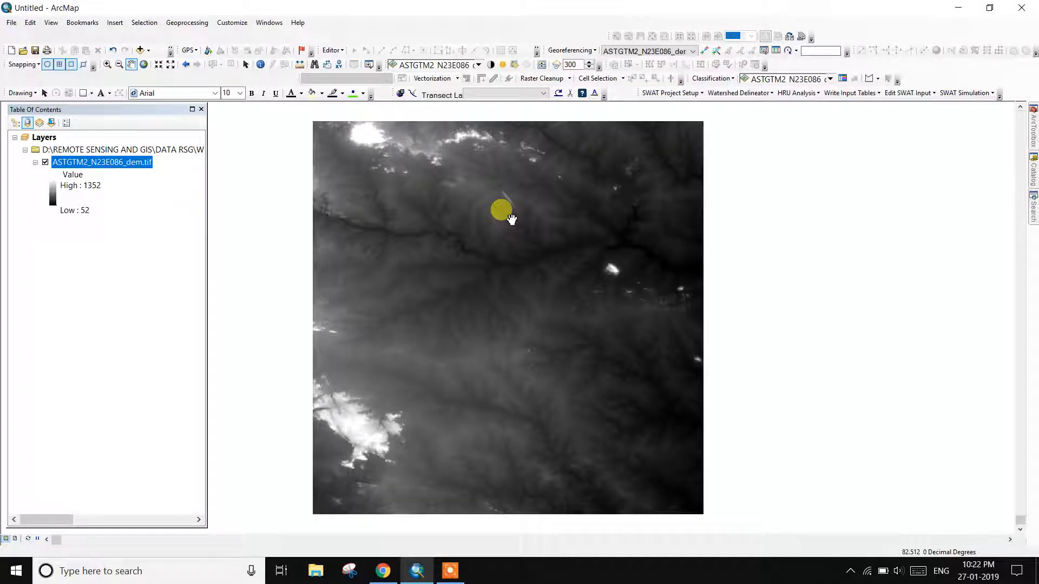
left_click_drag(484, 238, 528, 227)
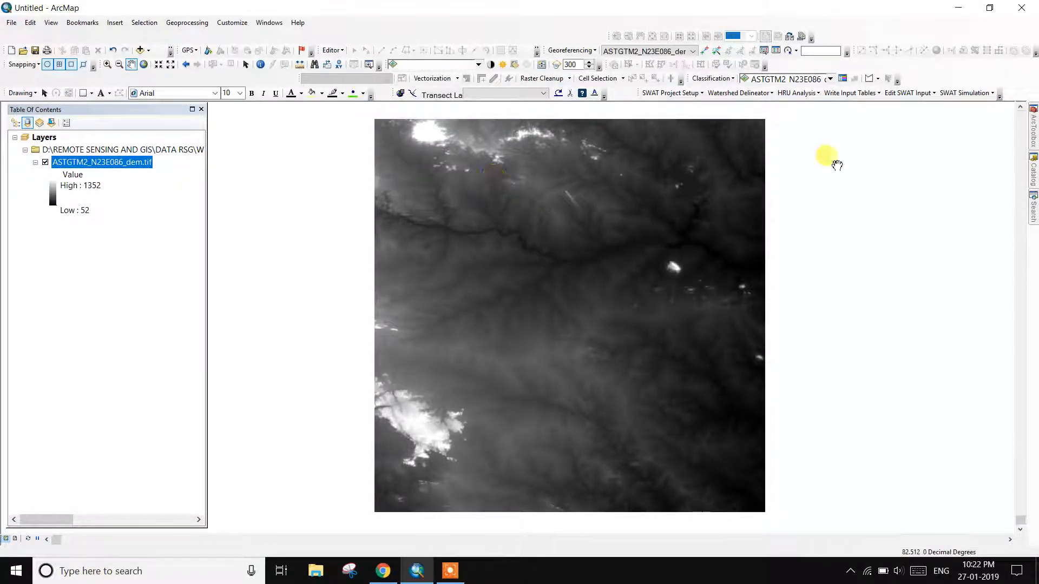
Start a new shapefile in the flods folder under D:\REMOTE SENSING AND GIS\WORKS
mouse_move(1033, 171)
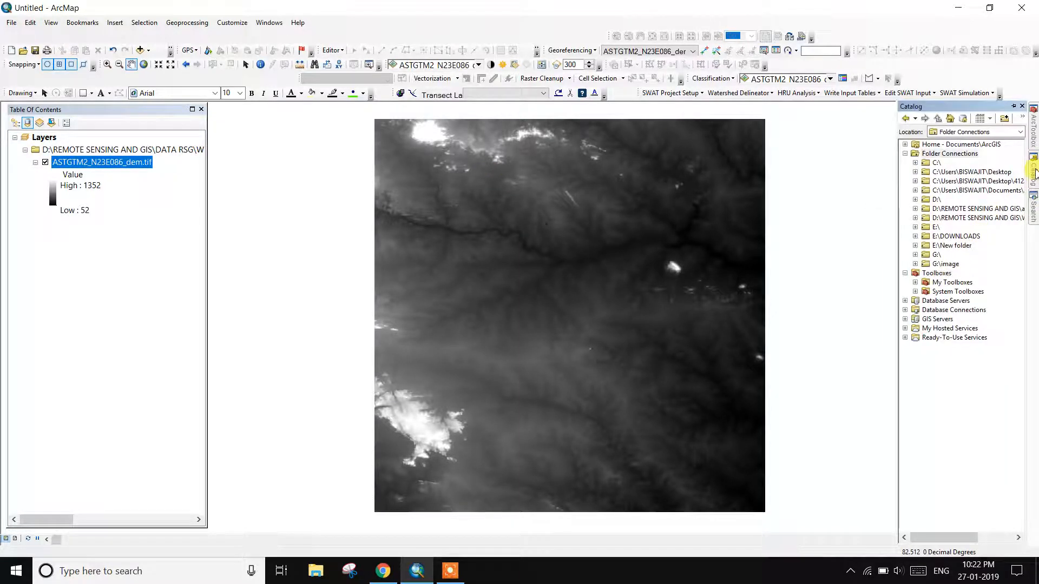
double_click(935, 199)
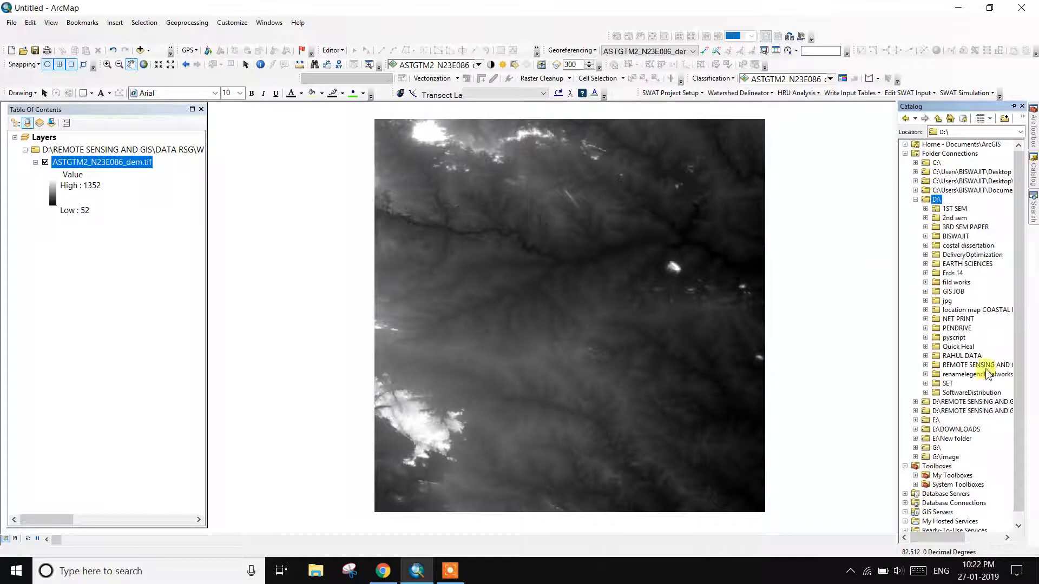
double_click(980, 365)
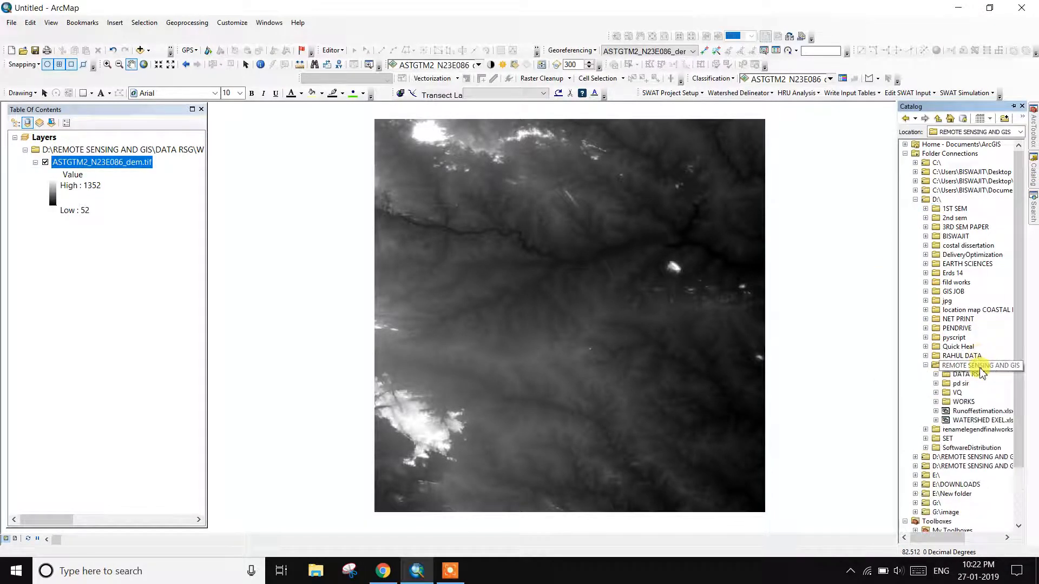
double_click(963, 402)
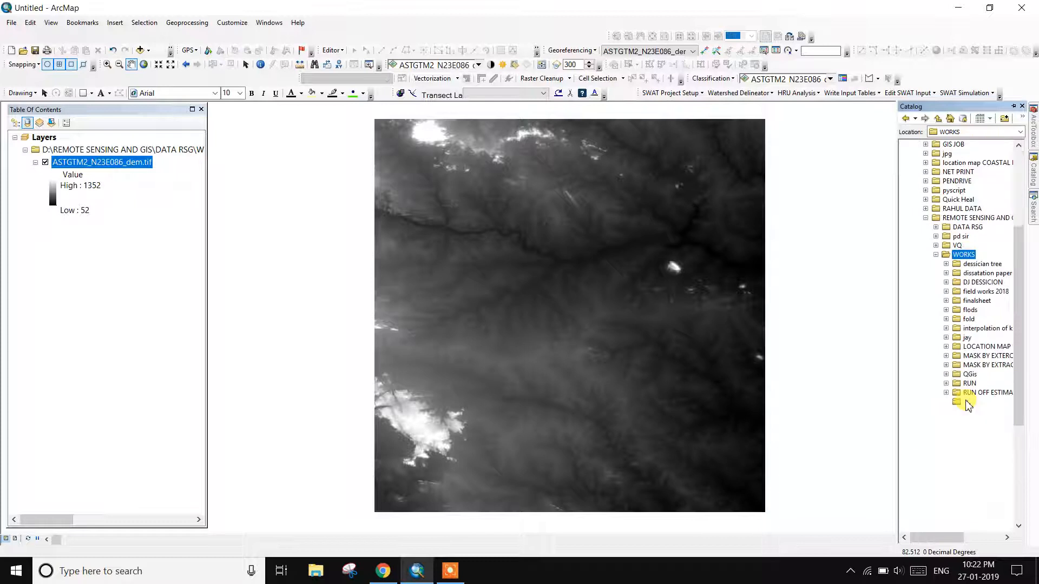
right_click(971, 312)
mouse_move(978, 379)
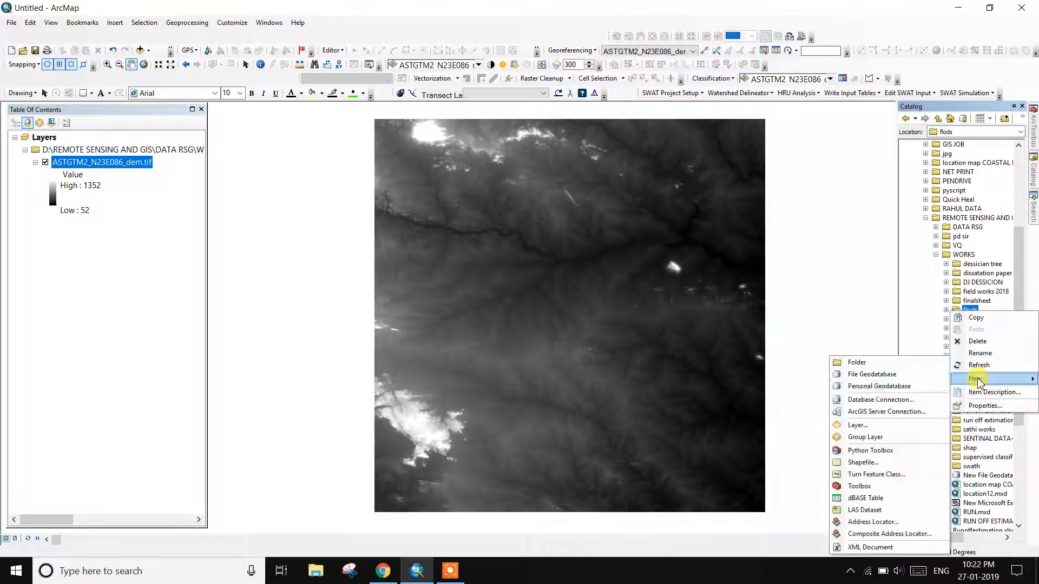
left_click(864, 463)
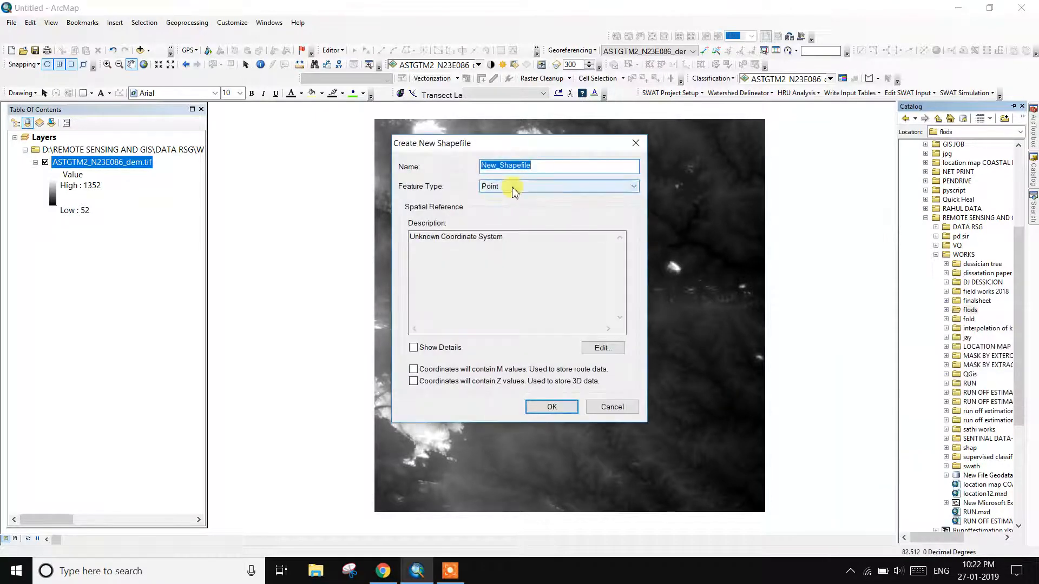
Create the shapefile as water9 with feature type Polygon and the coordinate system WGS_1984_UTM_Zone_45N
type("water9")
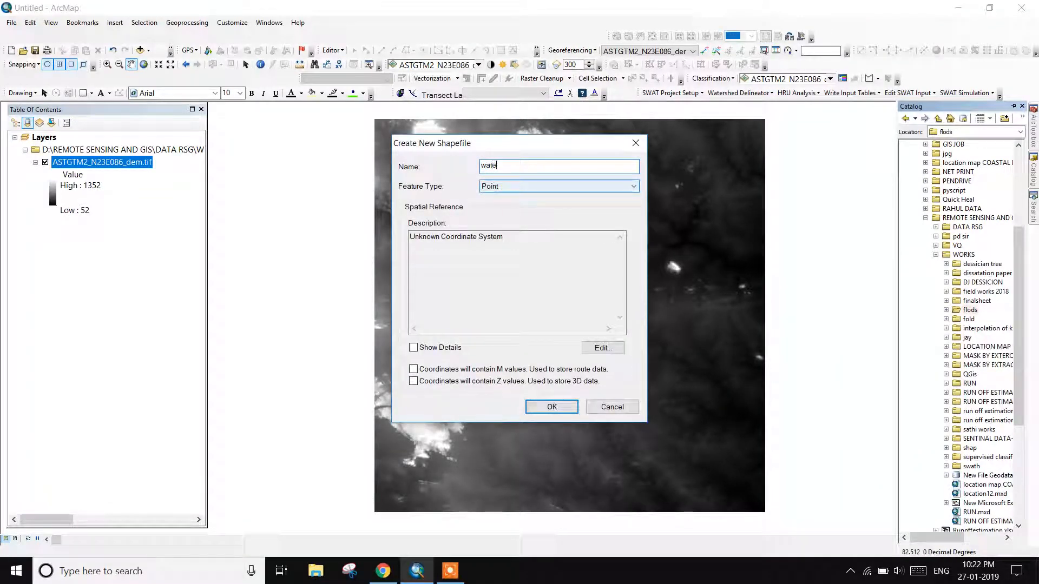
left_click(524, 186)
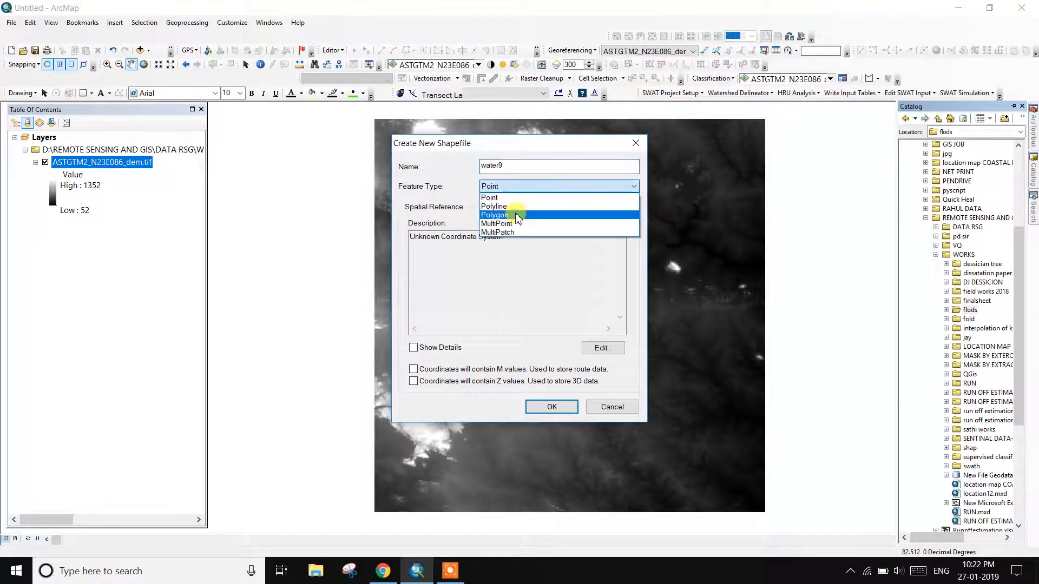
left_click(517, 215)
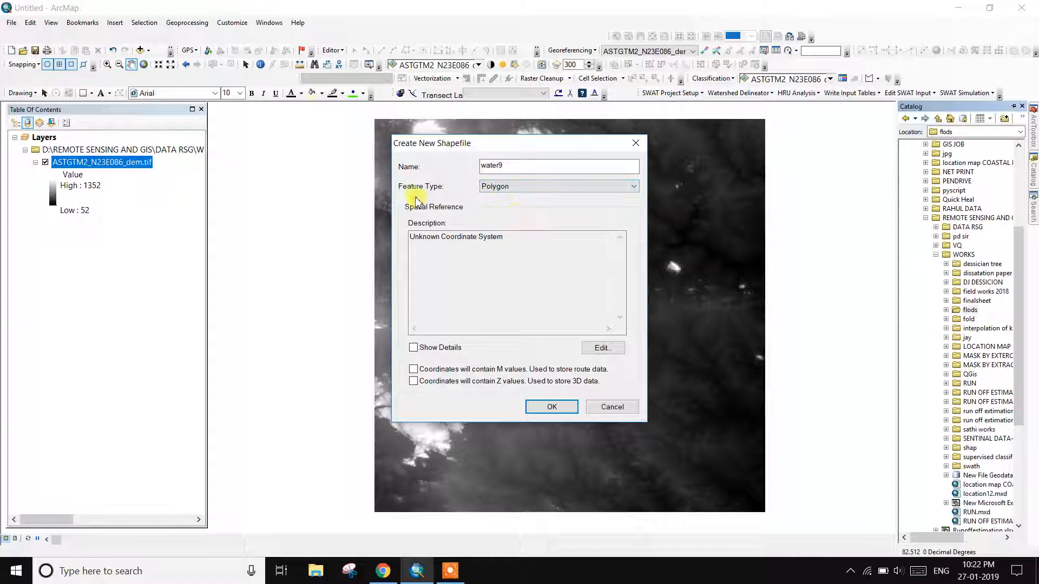
left_click(600, 348)
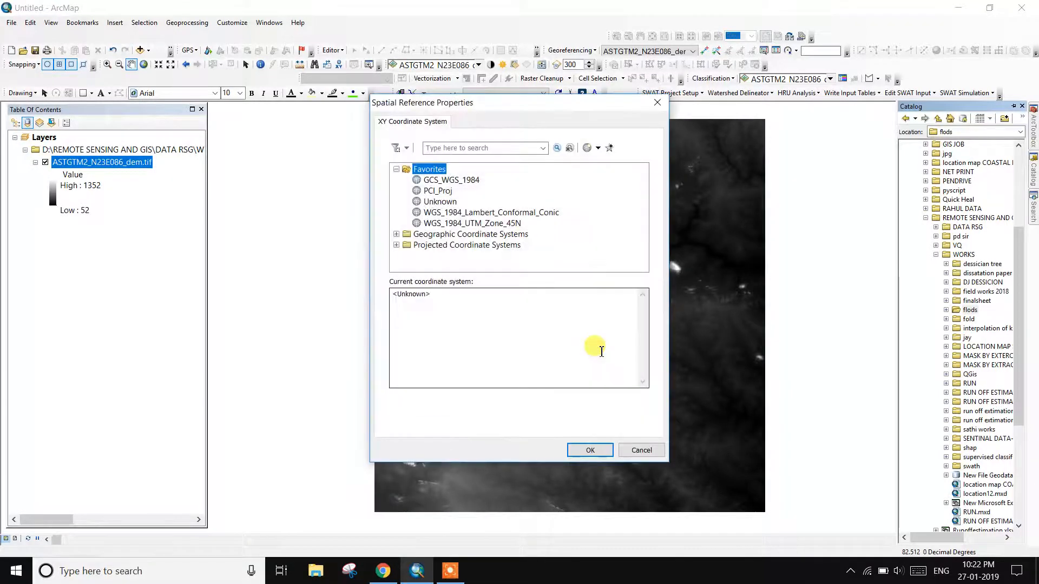
left_click(485, 223)
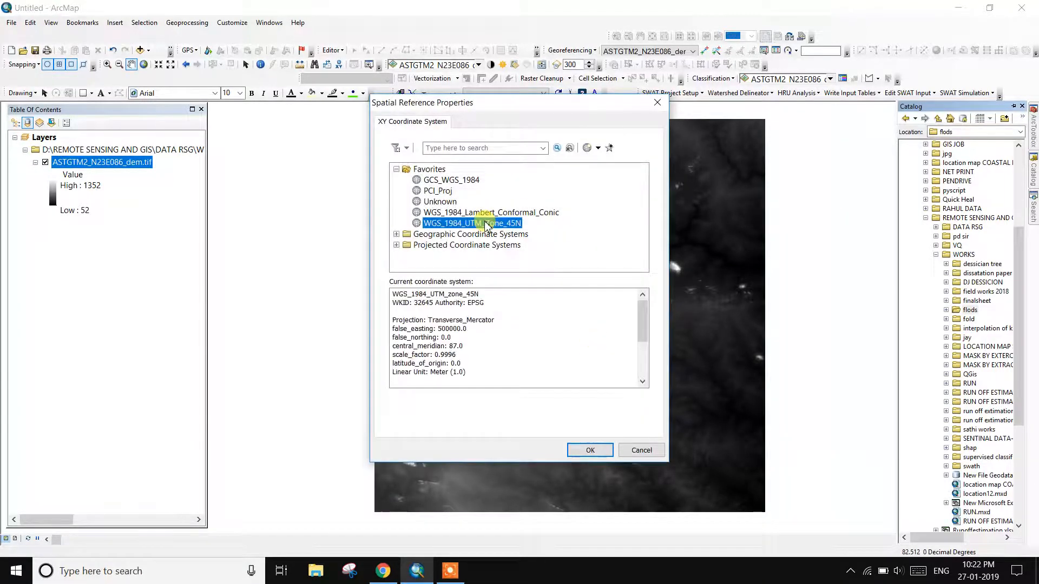
left_click(590, 450)
left_click(552, 409)
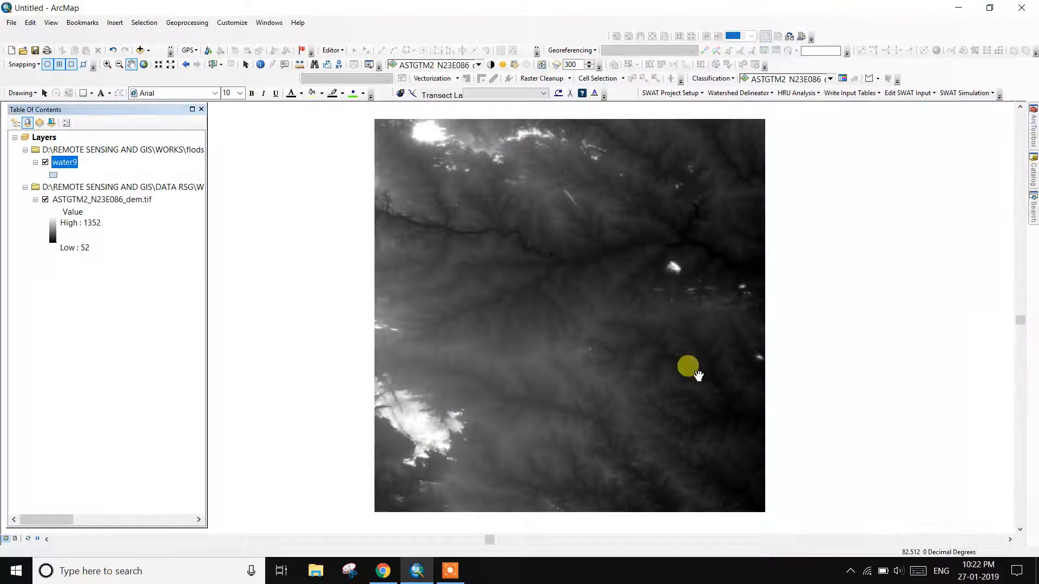
left_click(451, 570)
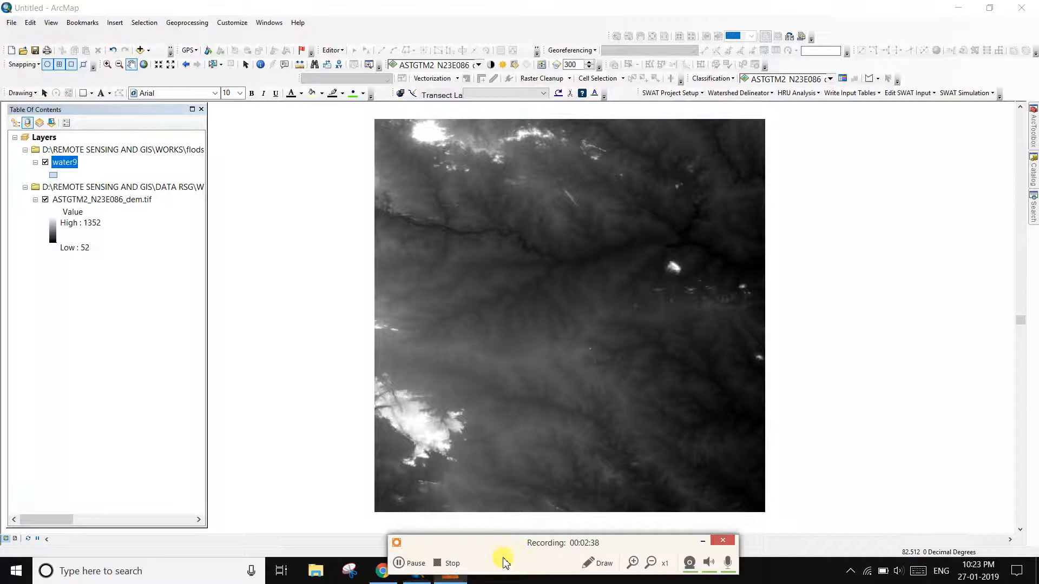
left_click(403, 563)
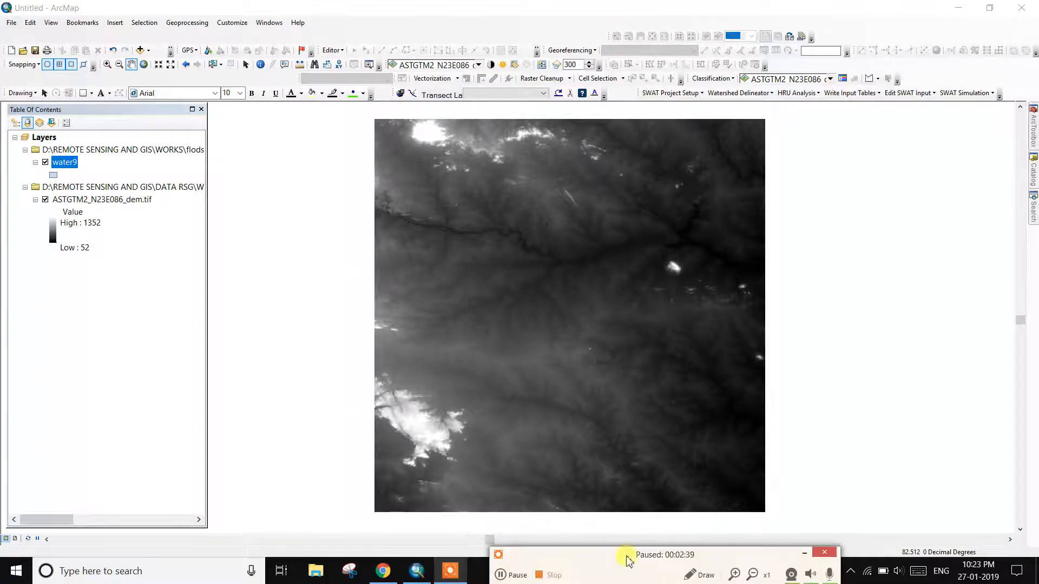
left_click(801, 554)
Start an edit session and show the Create Features window
left_click(339, 52)
left_click(344, 62)
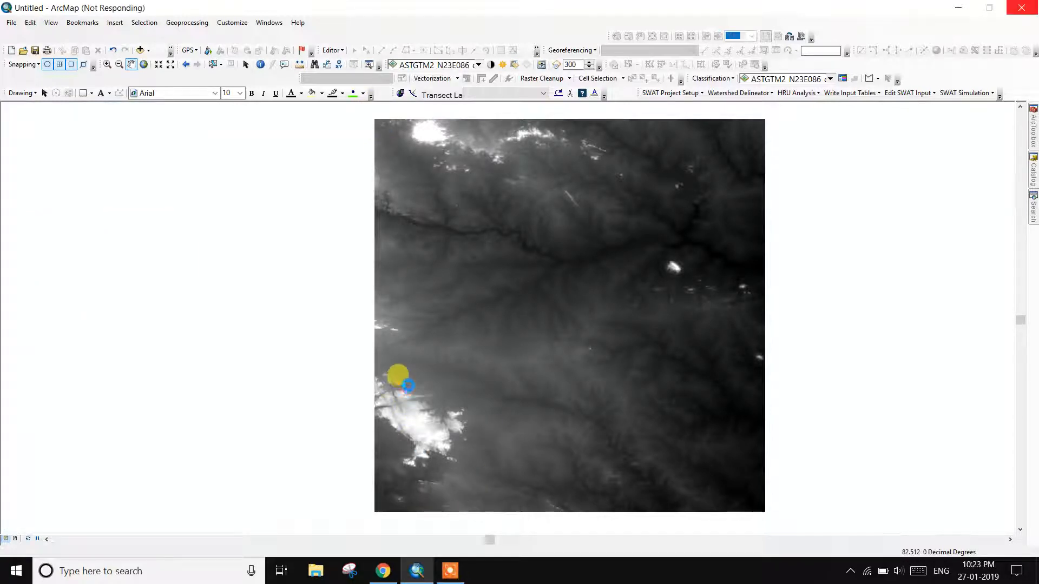
left_click(450, 571)
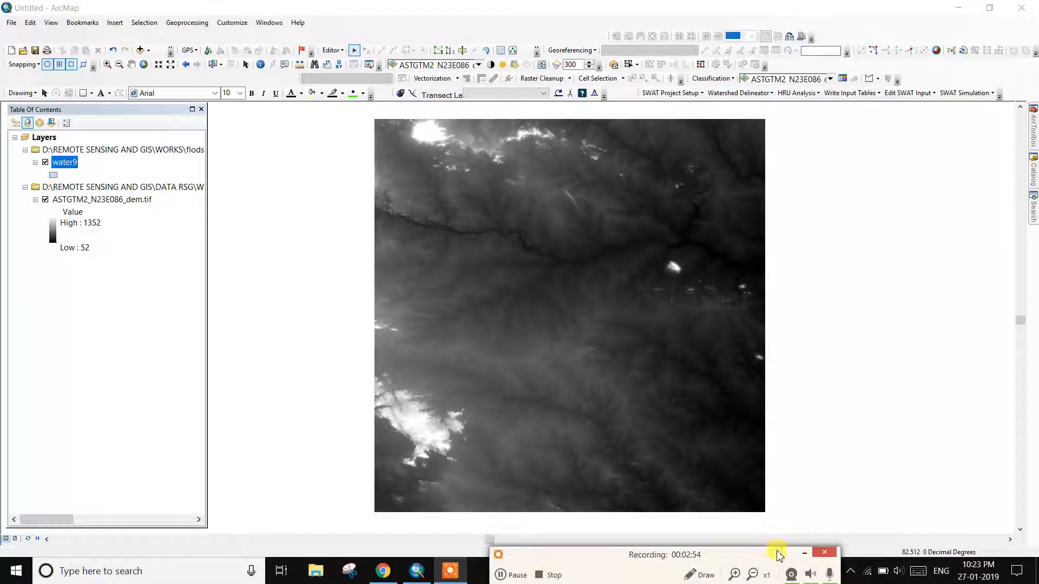
left_click(804, 555)
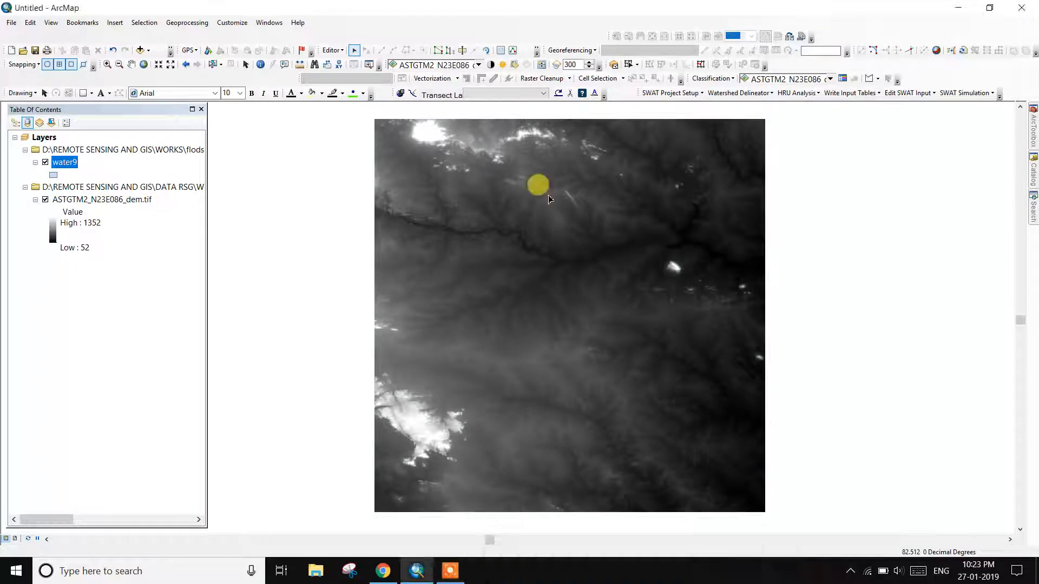
left_click(340, 51)
mouse_move(364, 243)
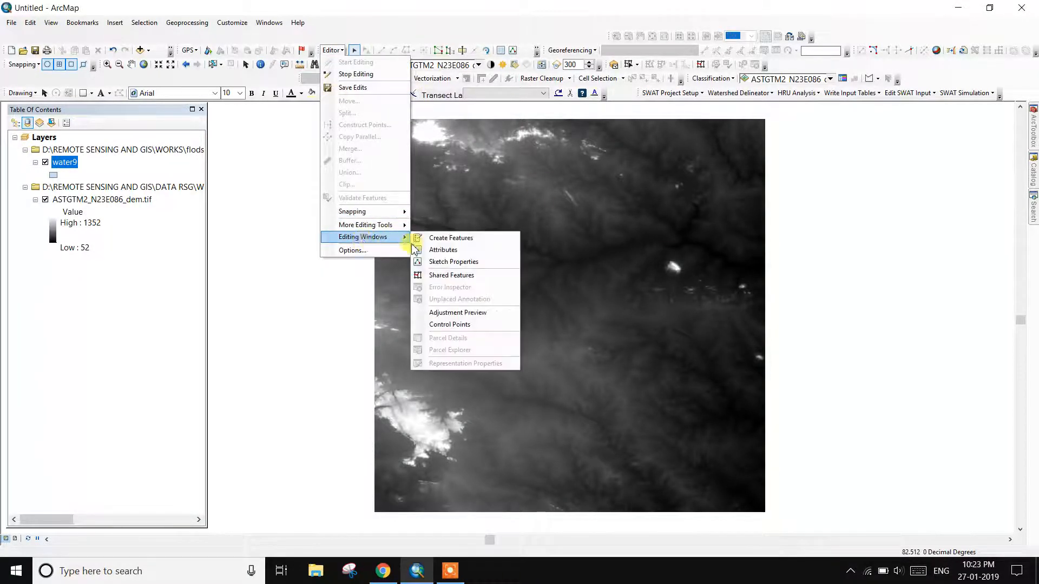
left_click(443, 238)
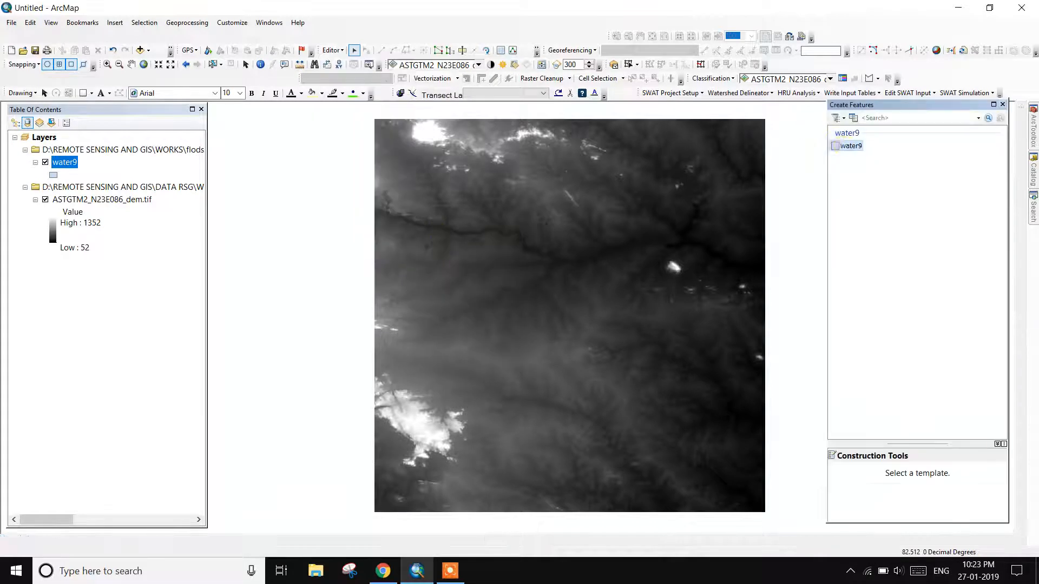
Draw a four-cornered water9 polygon just inside the edges of the DEM, covering nearly its whole extent
left_click(851, 146)
left_click(861, 474)
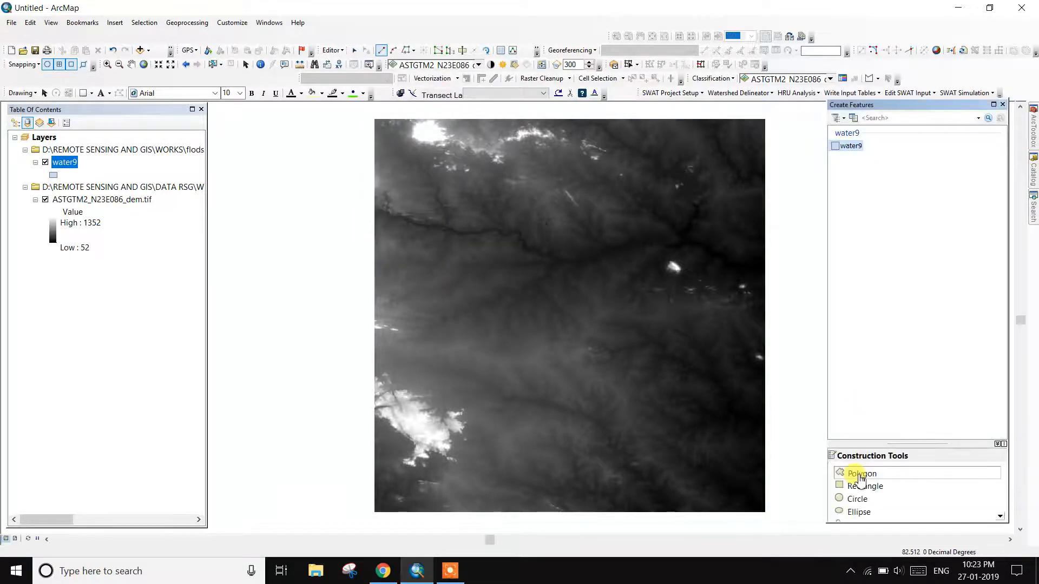
left_click(379, 124)
left_click(756, 124)
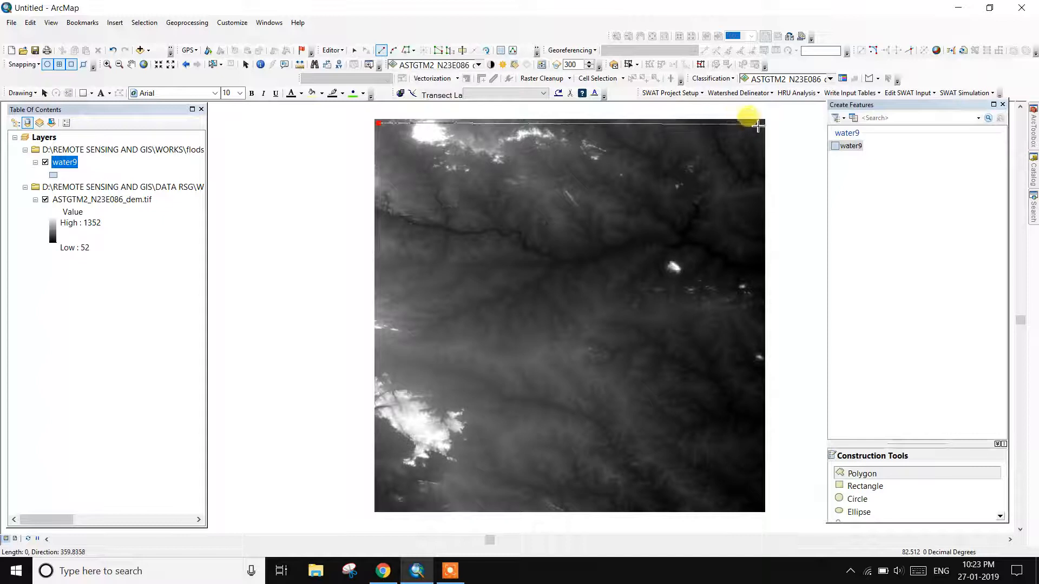
left_click(758, 501)
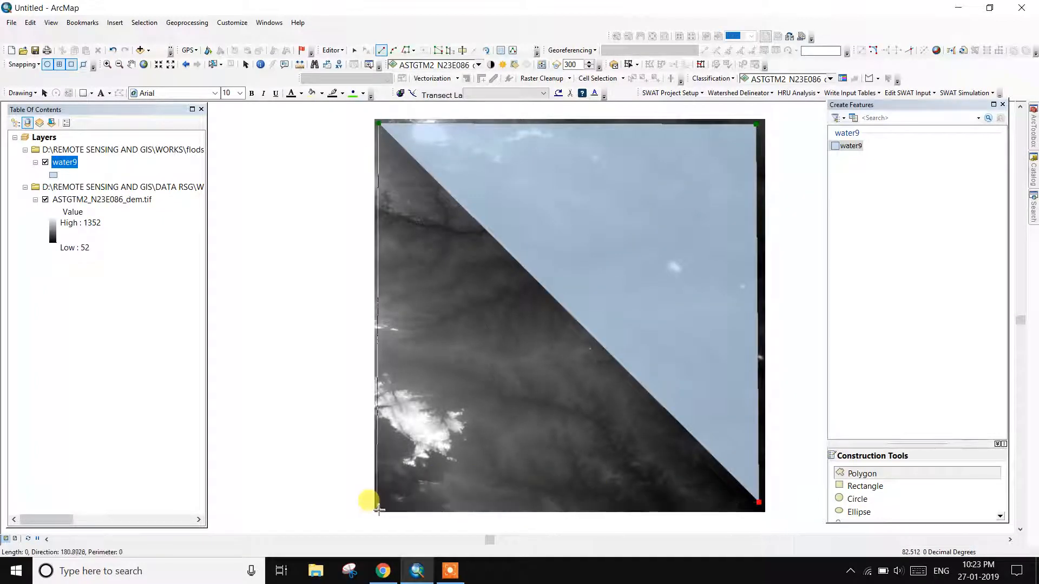
left_click(377, 507)
left_click(381, 126)
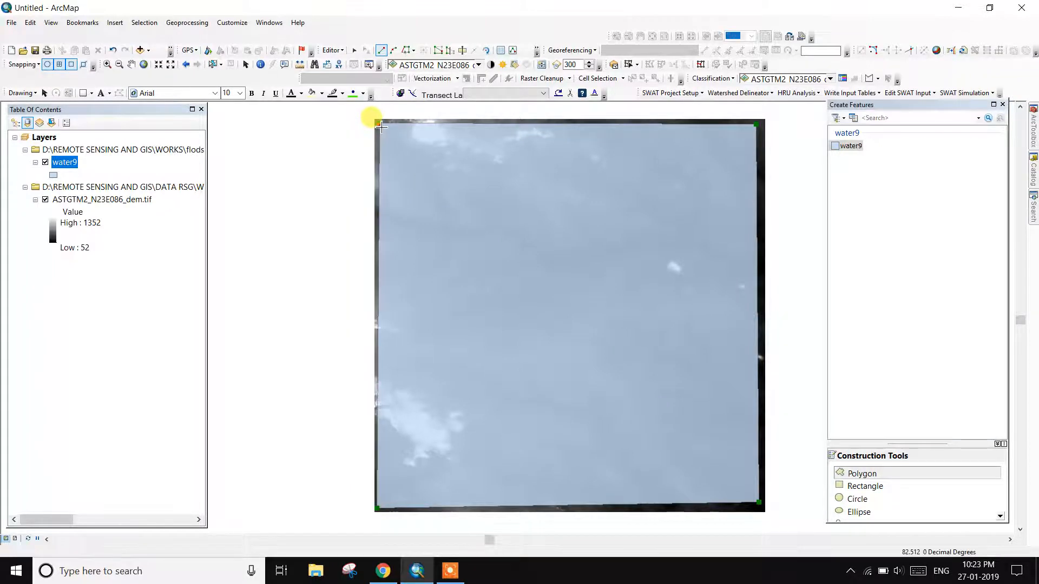
right_click(380, 126)
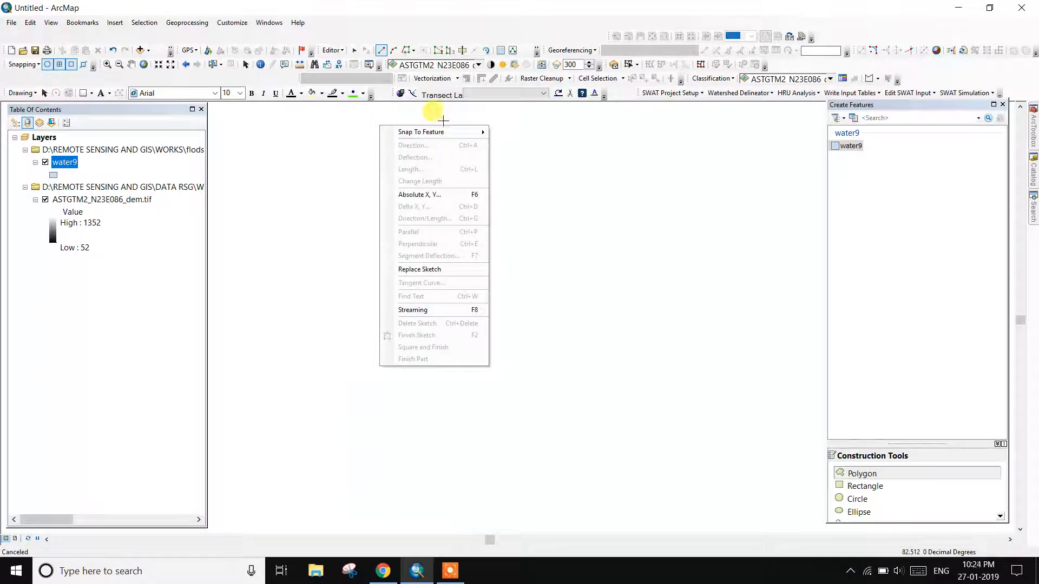
Stop the edit session on the water9 layer
left_click(453, 571)
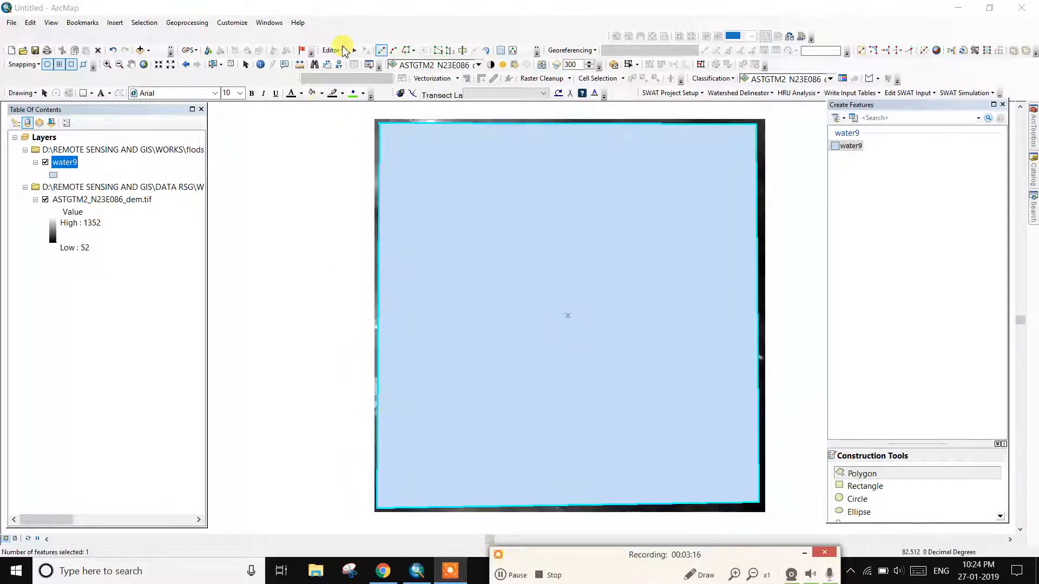
left_click(342, 50)
left_click(343, 51)
left_click(342, 51)
left_click(357, 70)
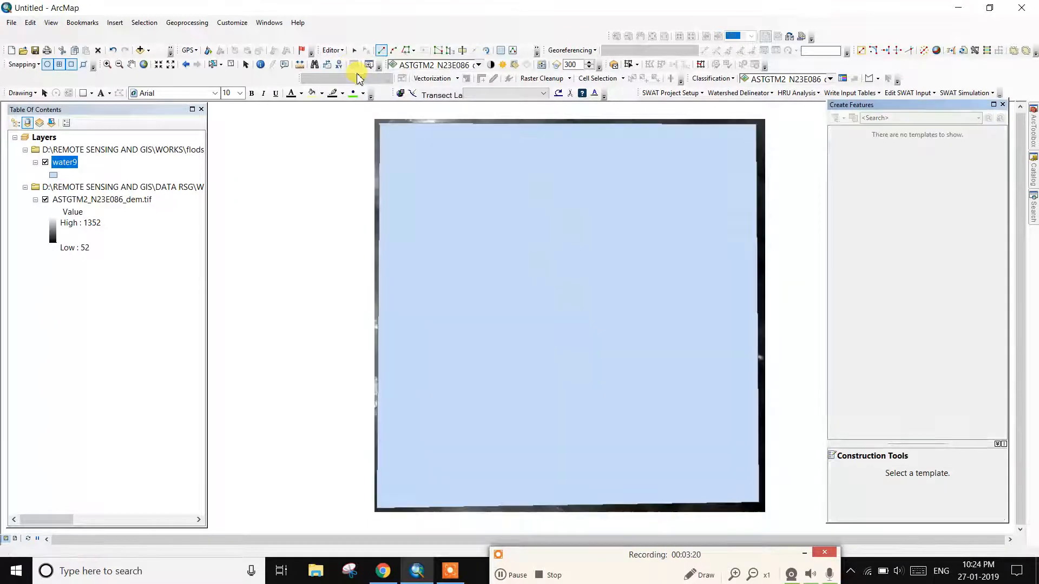
Close ArcMap without saving the untitled map and launch ArcScene
left_click(46, 200)
left_click(45, 200)
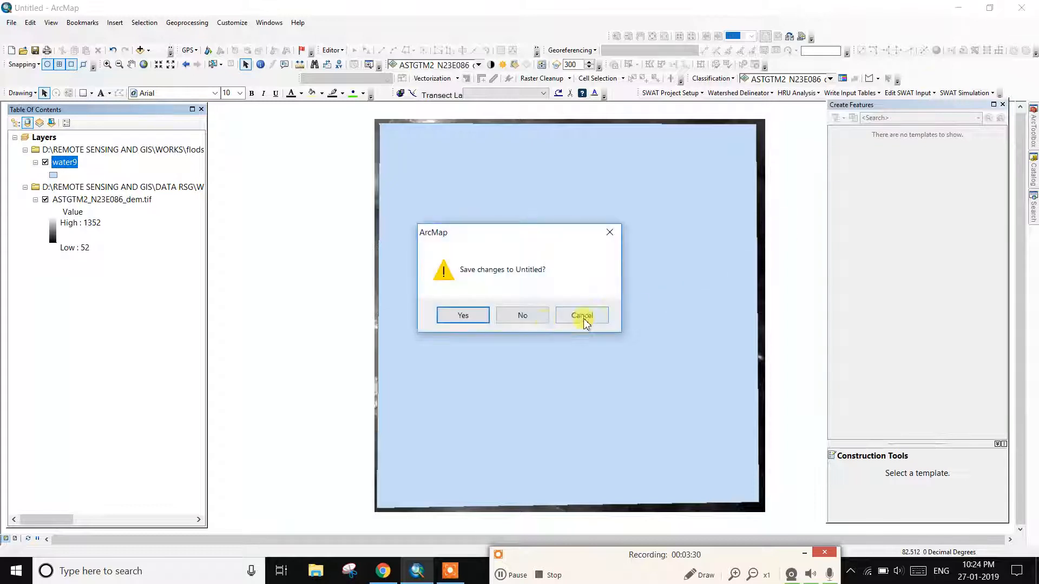
left_click(543, 319)
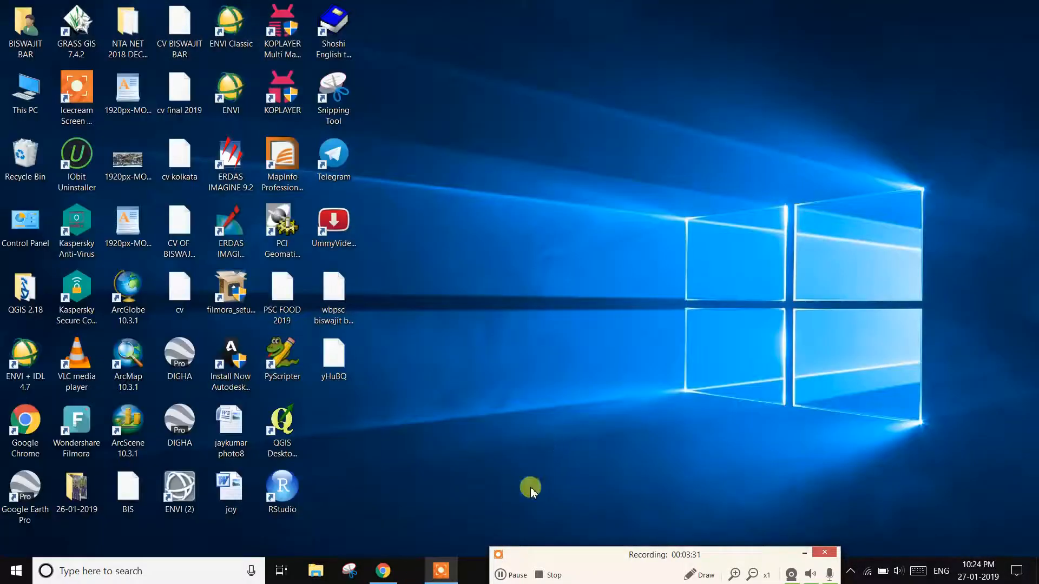
left_click(138, 437)
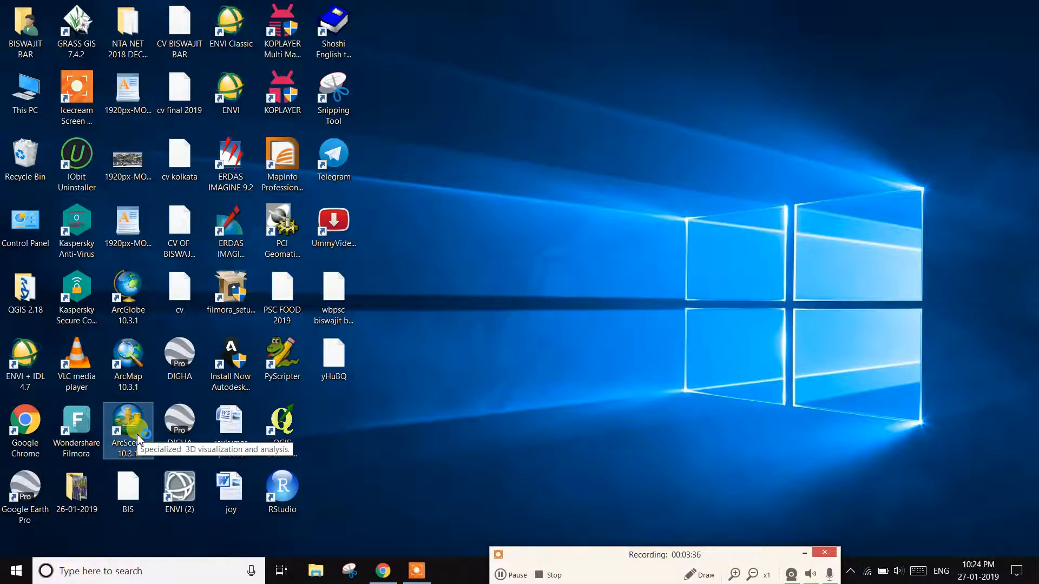
left_click(506, 577)
left_click(506, 578)
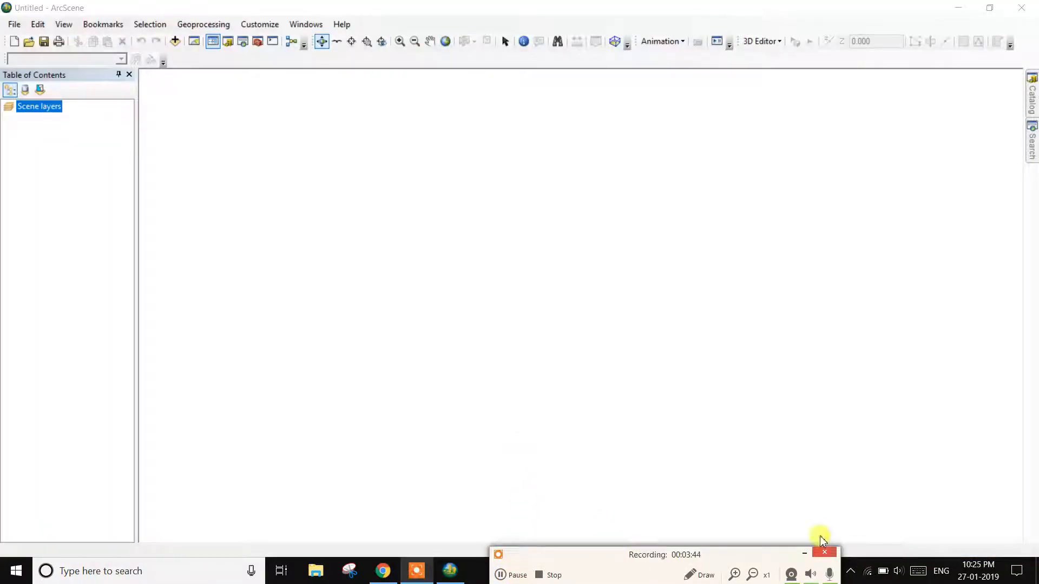
left_click(805, 553)
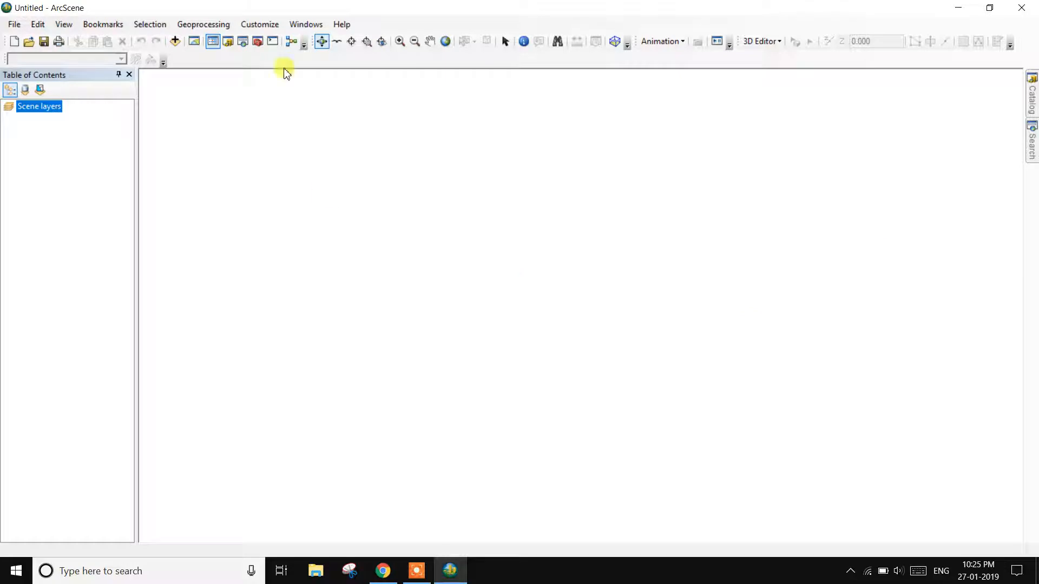
Add ASTGTM2_N23E086_dem.tif to the empty scene
left_click(175, 41)
left_click(412, 258)
left_click(652, 350)
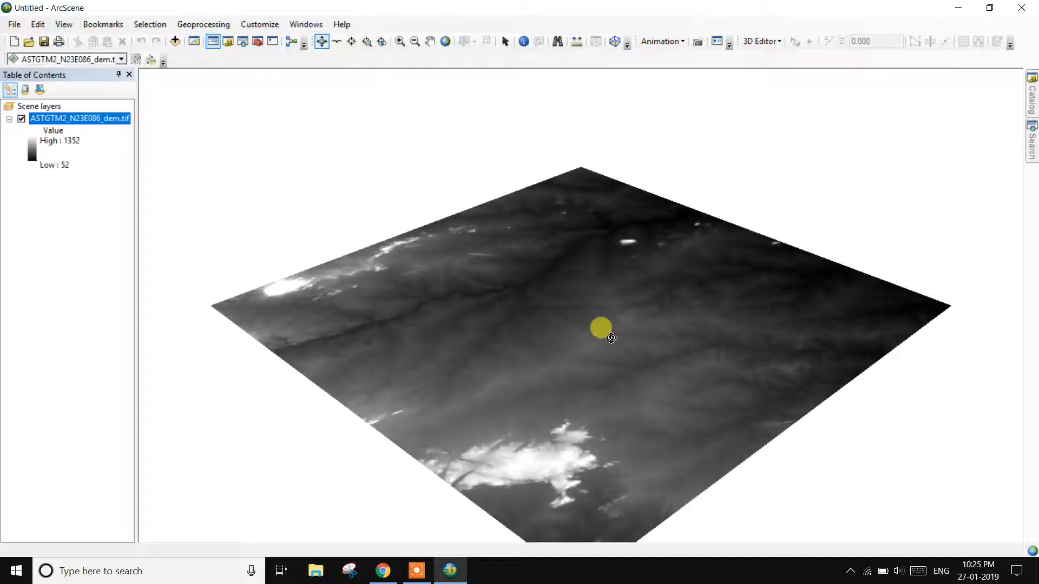
mouse_move(664, 390)
left_mouse_down()
mouse_move(832, 361)
mouse_move(812, 378)
mouse_move(332, 359)
mouse_move(291, 300)
mouse_move(596, 276)
mouse_move(450, 382)
mouse_move(348, 372)
mouse_move(377, 388)
mouse_move(368, 377)
mouse_move(401, 362)
left_mouse_up()
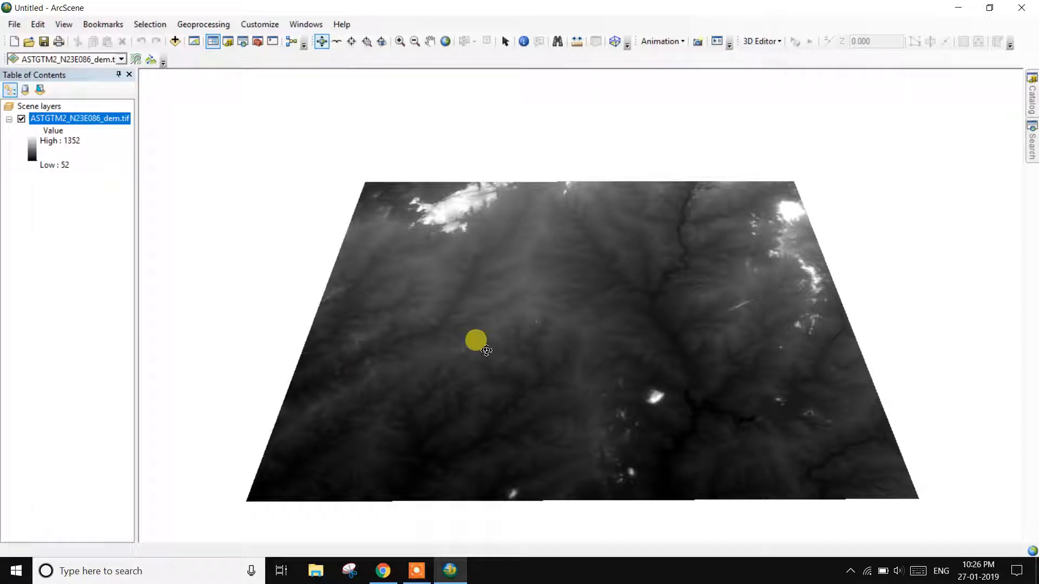
Add the water9 shapefile from D:\REMOTE SENSING AND GIS\WORKS\flods to the scene
left_click(174, 42)
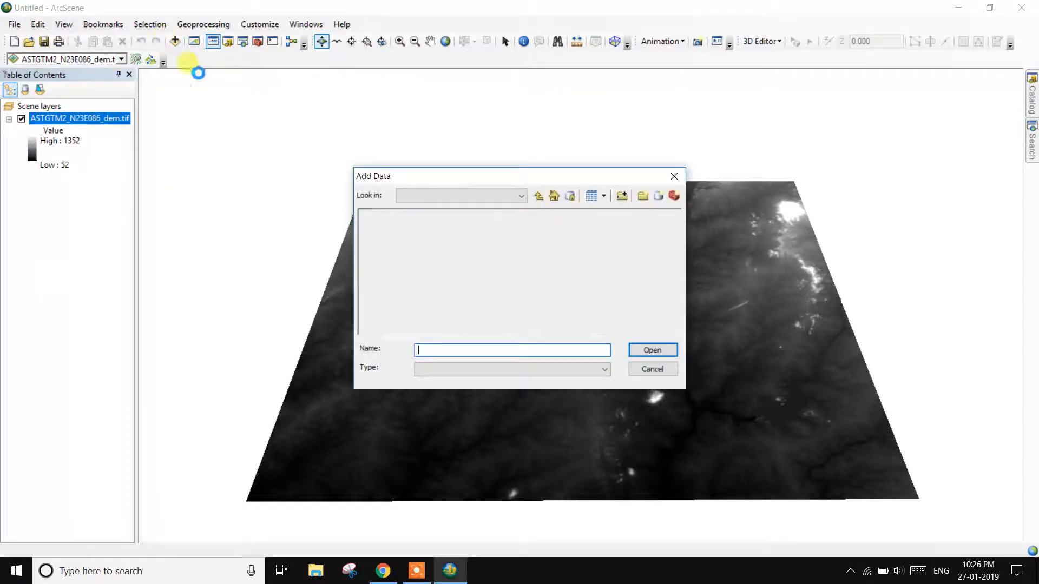
left_click(522, 195)
scroll(455, 260, "up", 2)
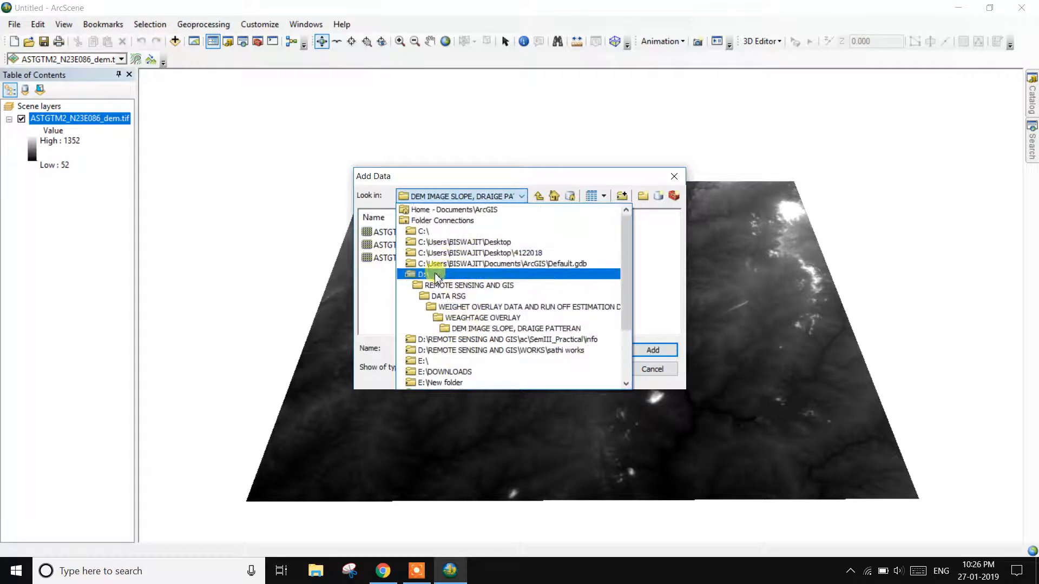
left_click(434, 272)
double_click(428, 272)
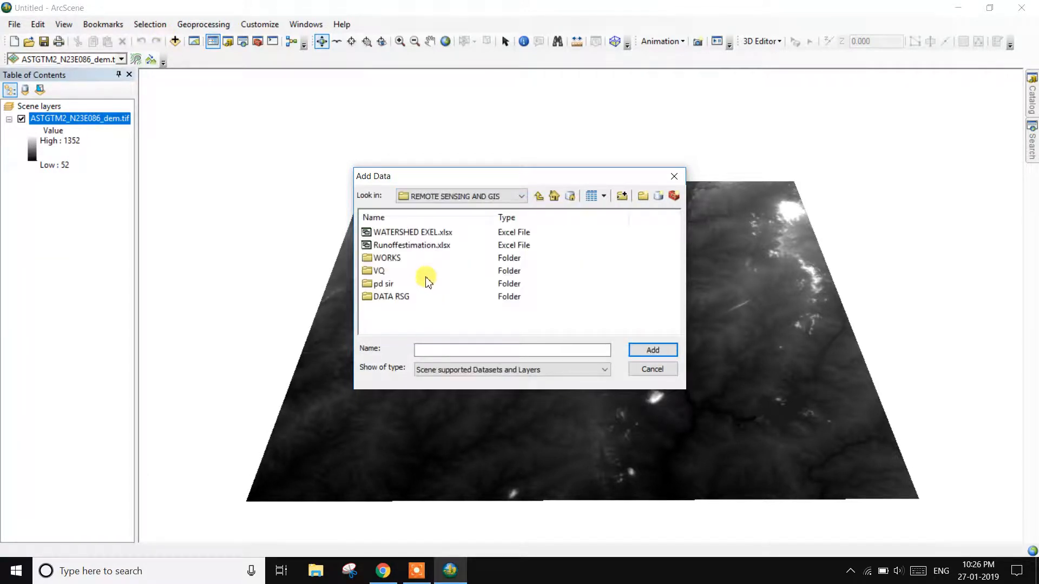
double_click(386, 258)
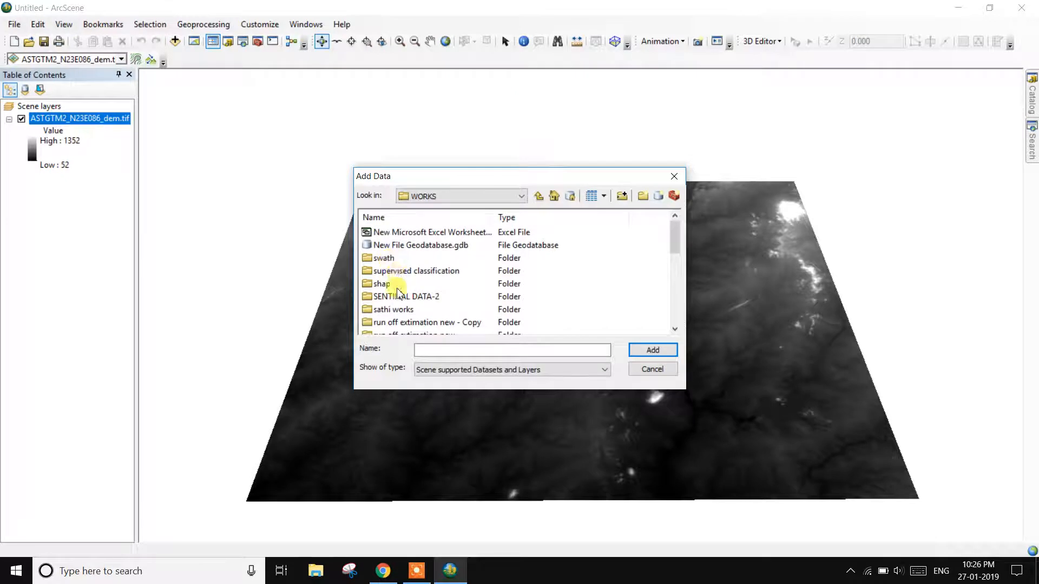
scroll(401, 303, "down", 3)
scroll(401, 306, "down", 2)
double_click(385, 322)
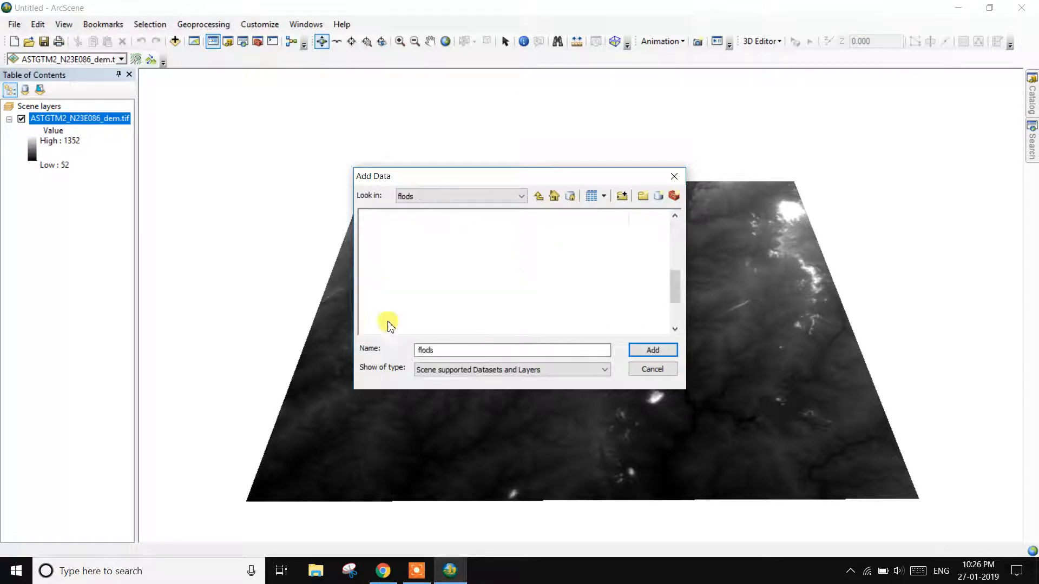
left_click(395, 232)
left_click(639, 351)
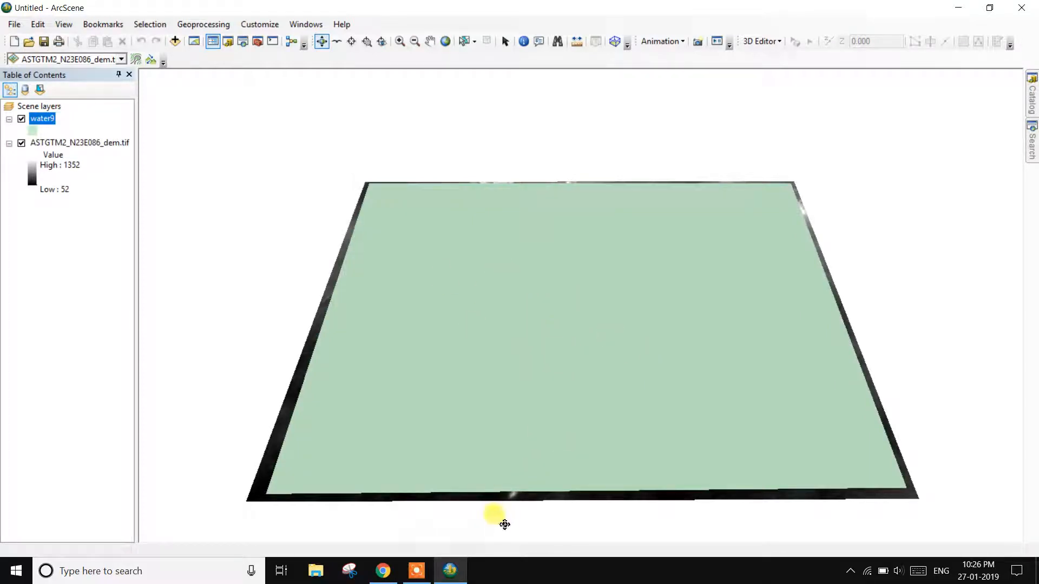
Change the water9 polygon's fill color to bright blue
left_click(33, 131)
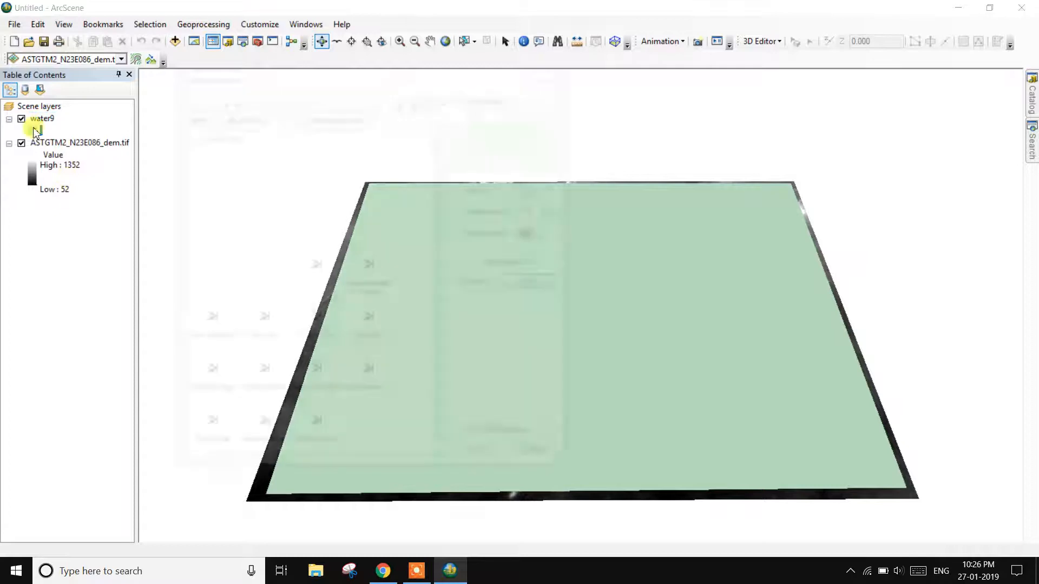
left_click(547, 189)
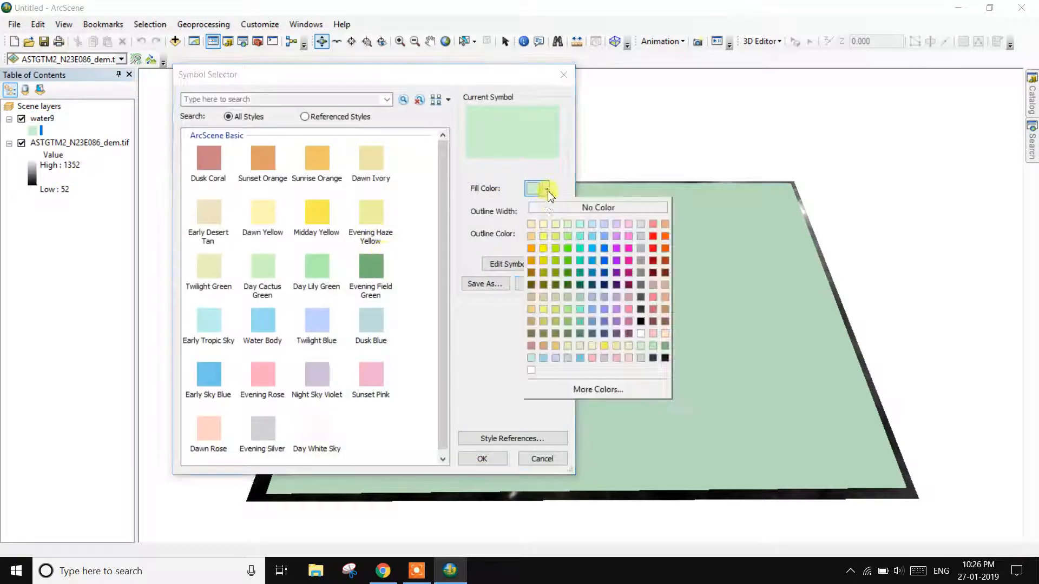
left_click(602, 245)
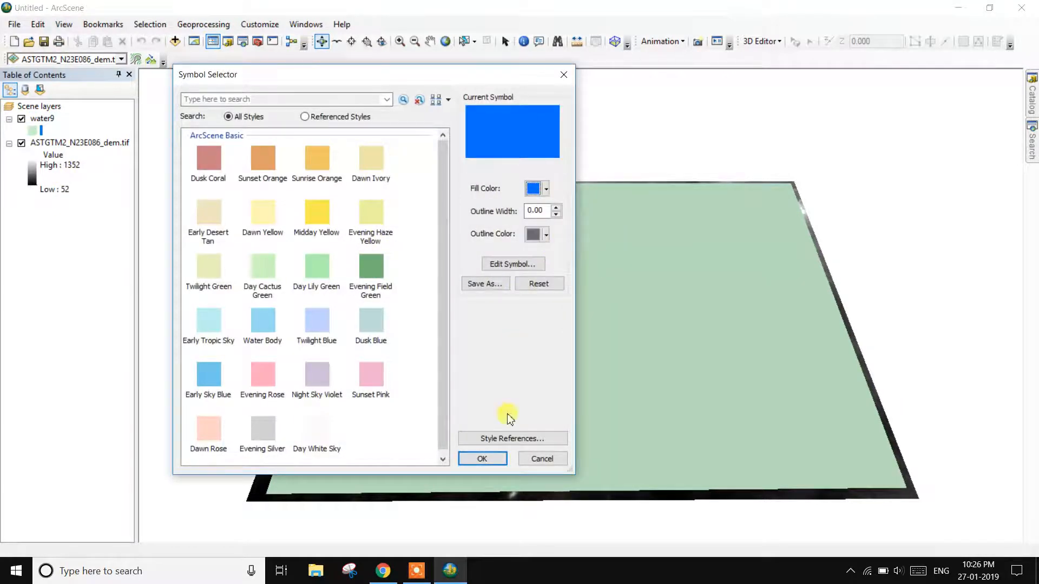
left_click(481, 459)
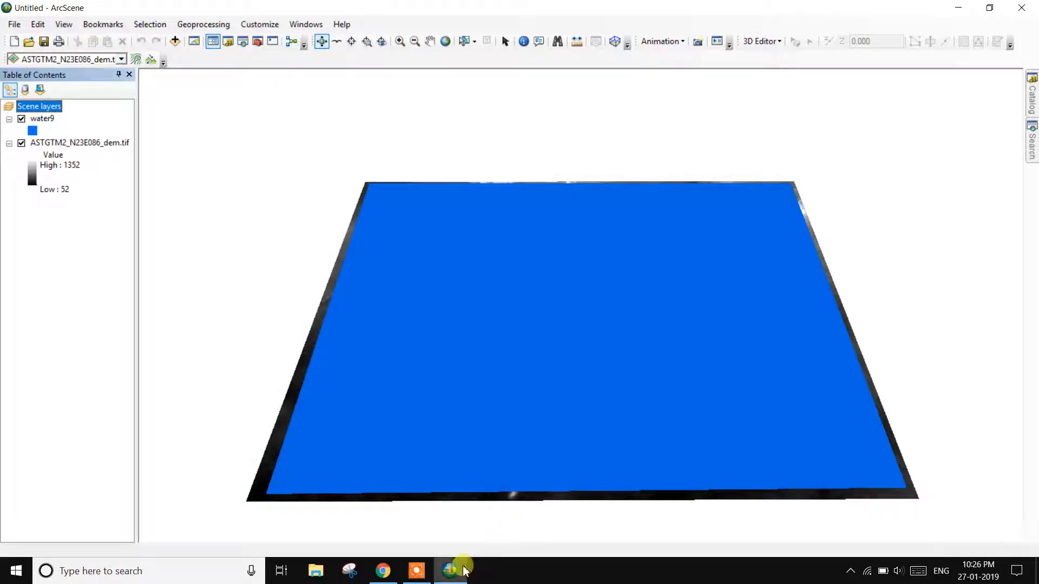
left_click_drag(502, 437, 569, 373)
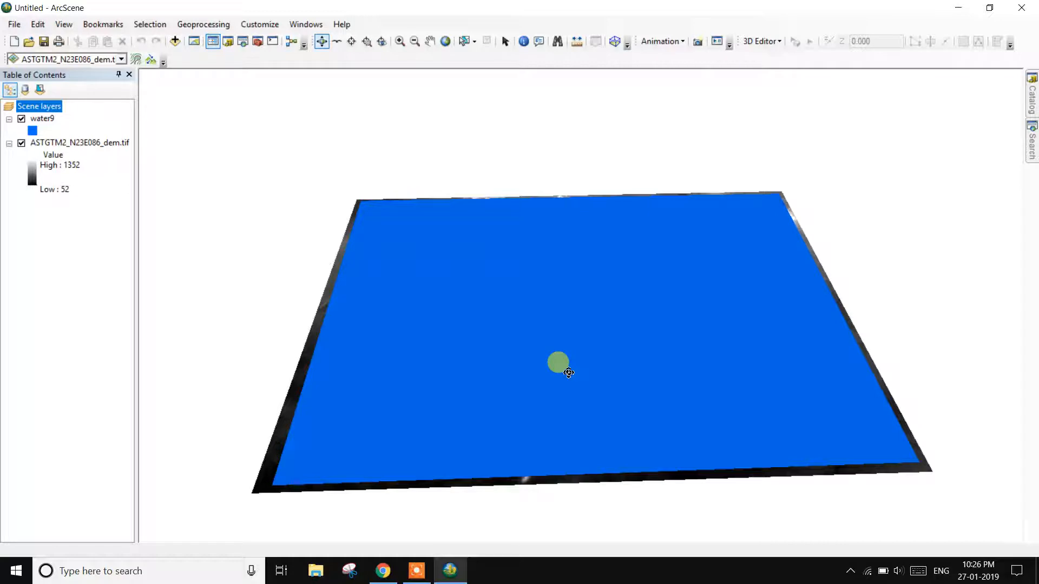
left_click_drag(569, 373, 678, 430)
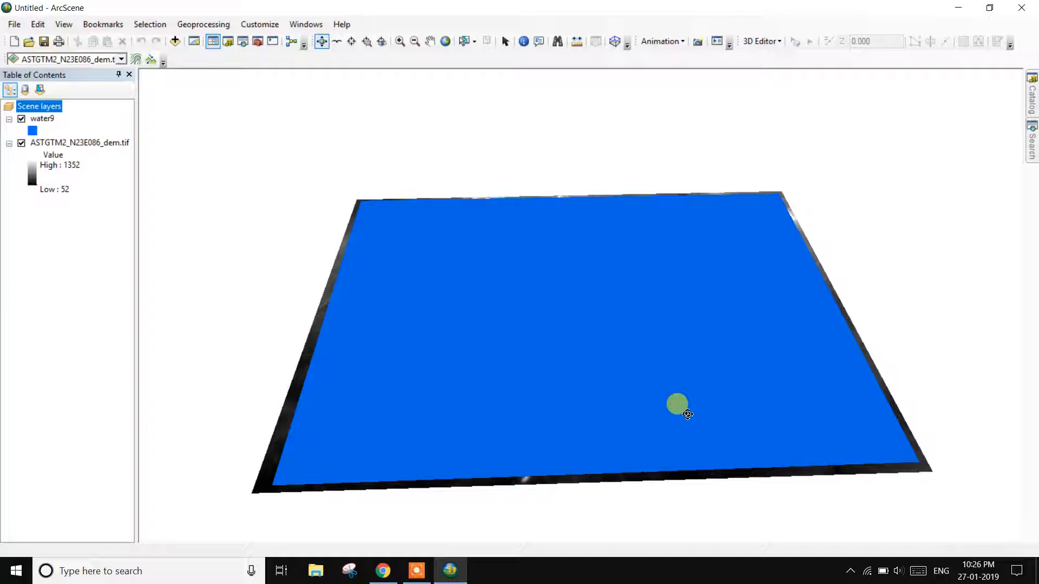
left_click_drag(690, 408, 771, 410)
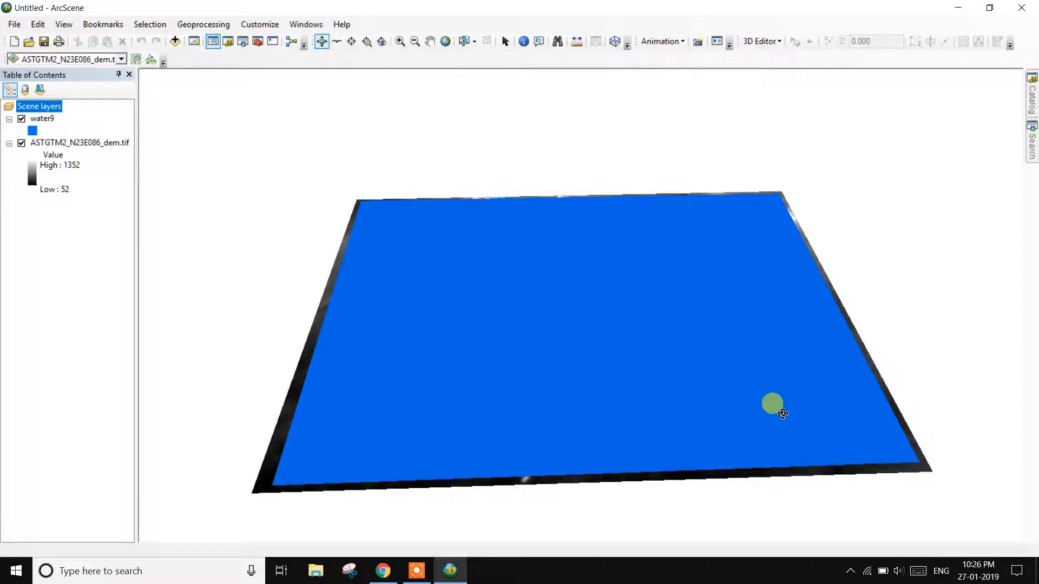
left_click_drag(783, 414, 792, 410)
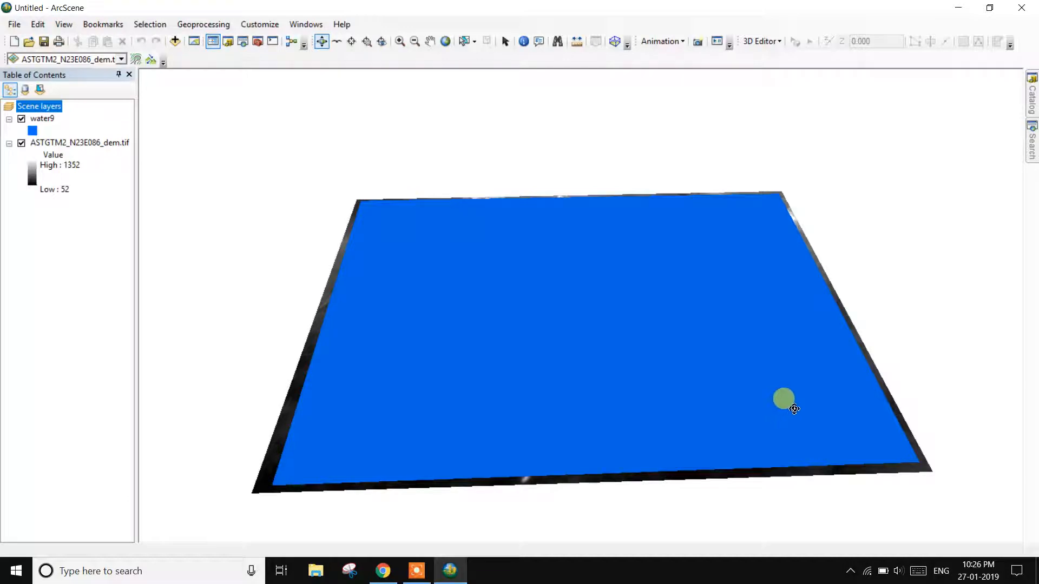
left_click_drag(798, 406, 724, 383)
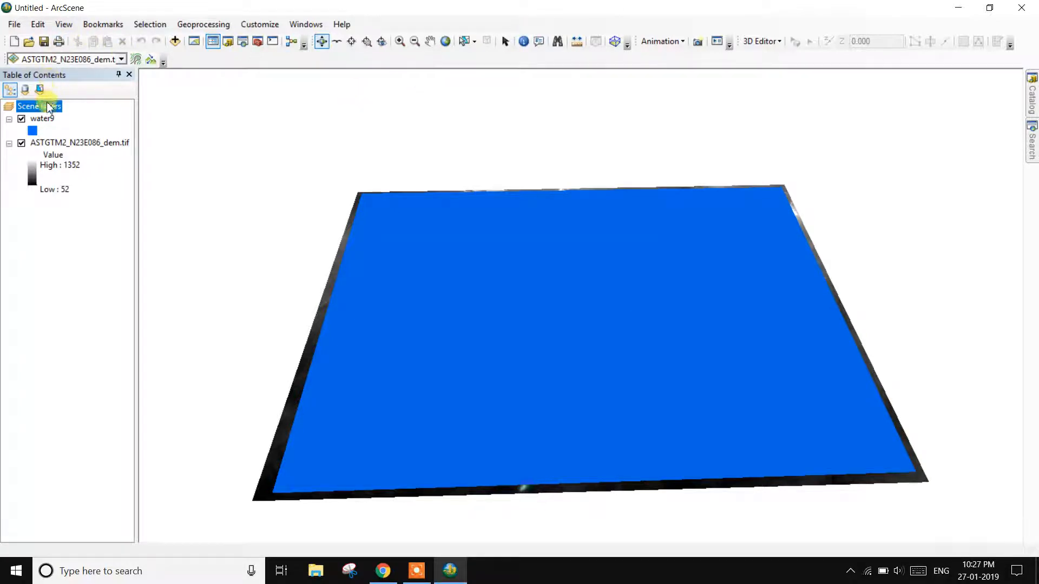
Float the ASTGTM2_N23E086_dem.tif layer on its custom surface with a custom elevation conversion factor of 6
left_click(59, 144)
right_click(59, 144)
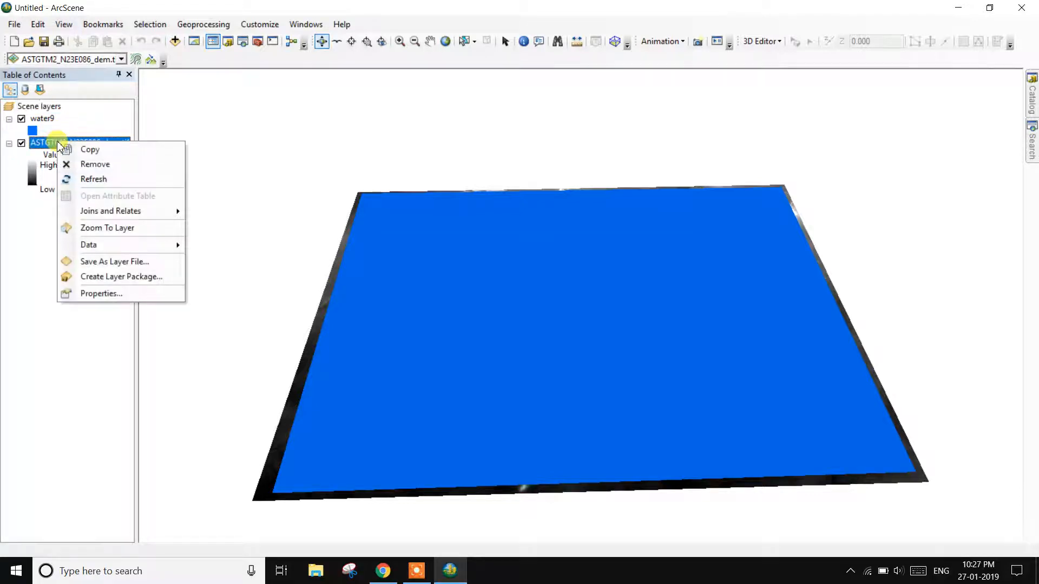
left_click(103, 294)
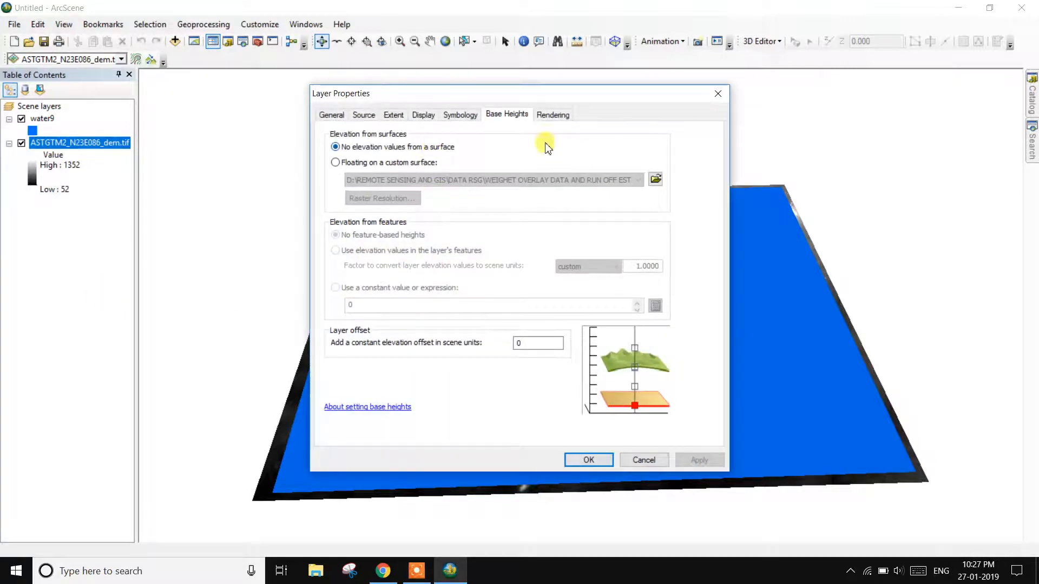
left_click(331, 114)
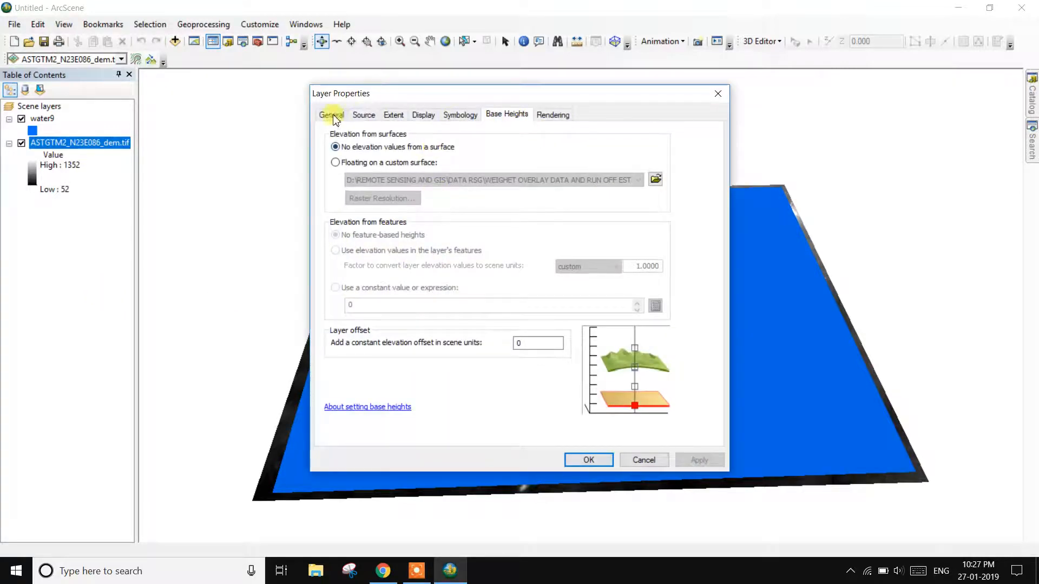
left_click(505, 115)
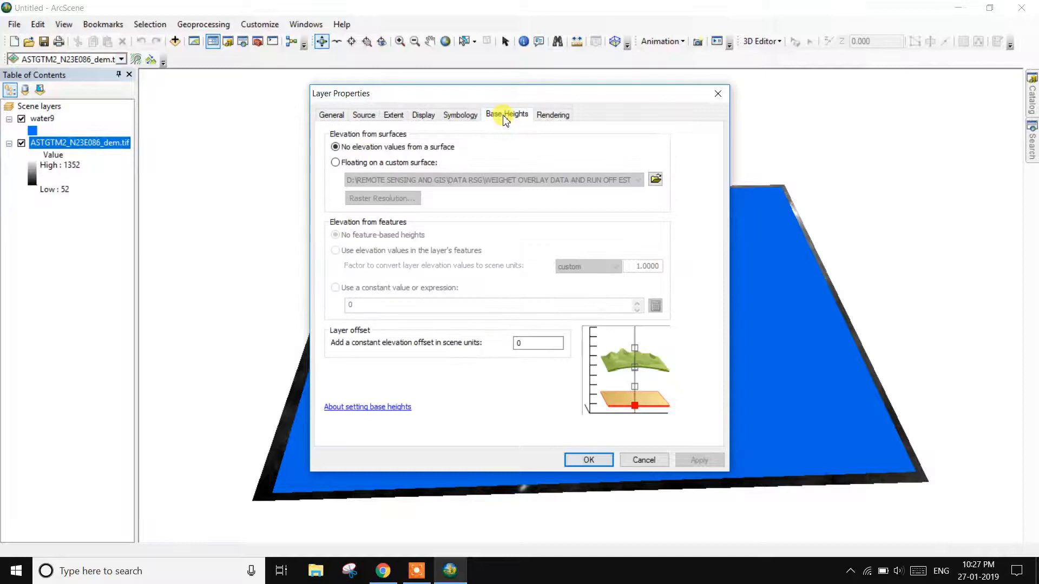
left_click(342, 167)
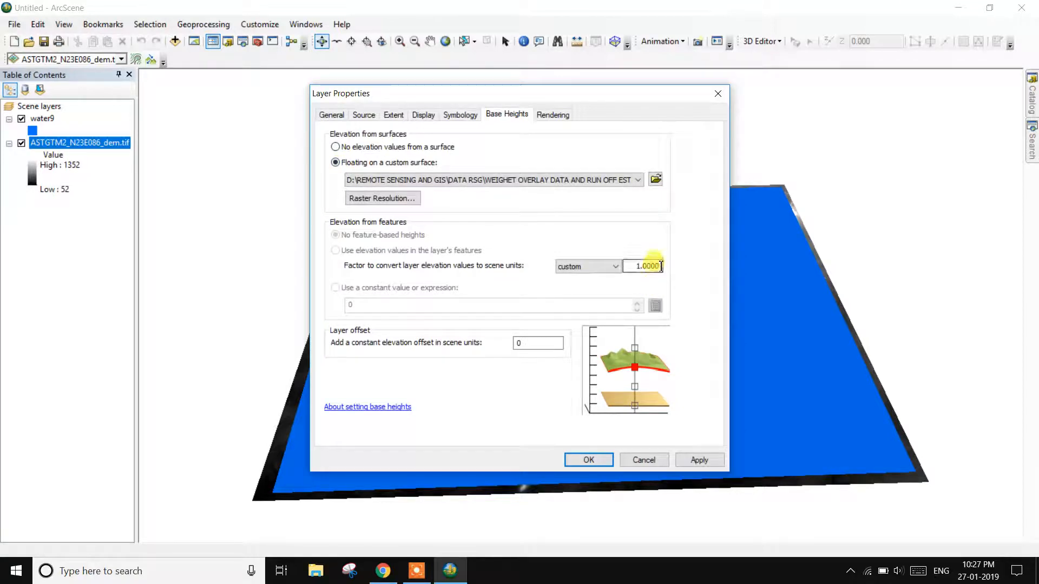
left_click_drag(660, 266, 624, 274)
type("6")
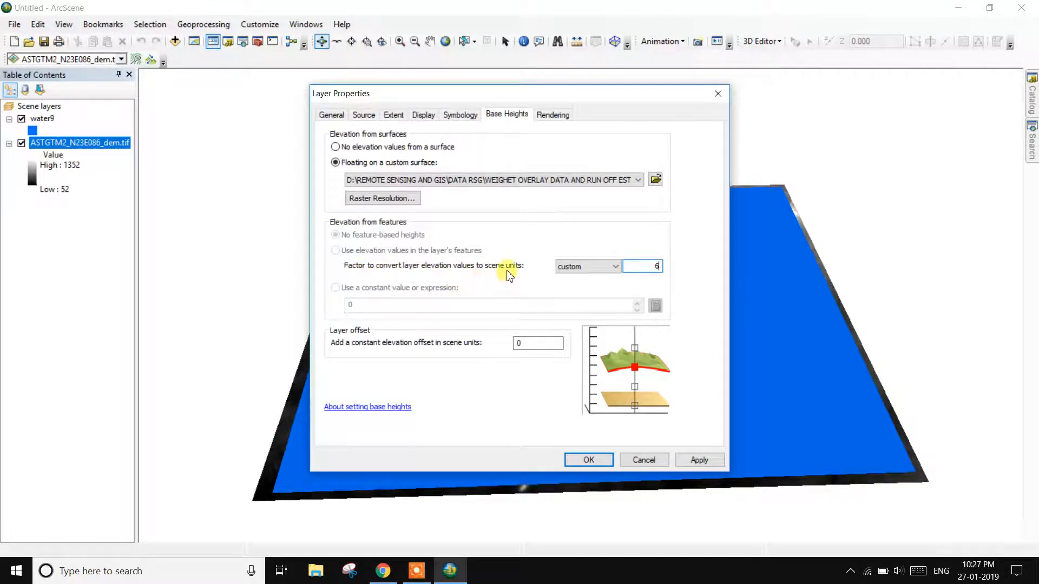
left_click(701, 461)
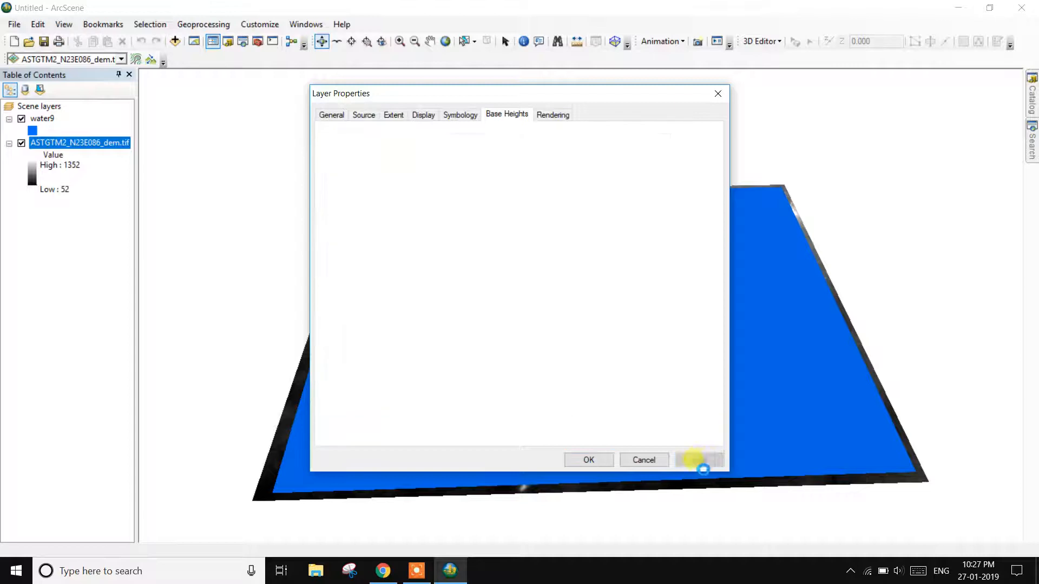
left_click(414, 571)
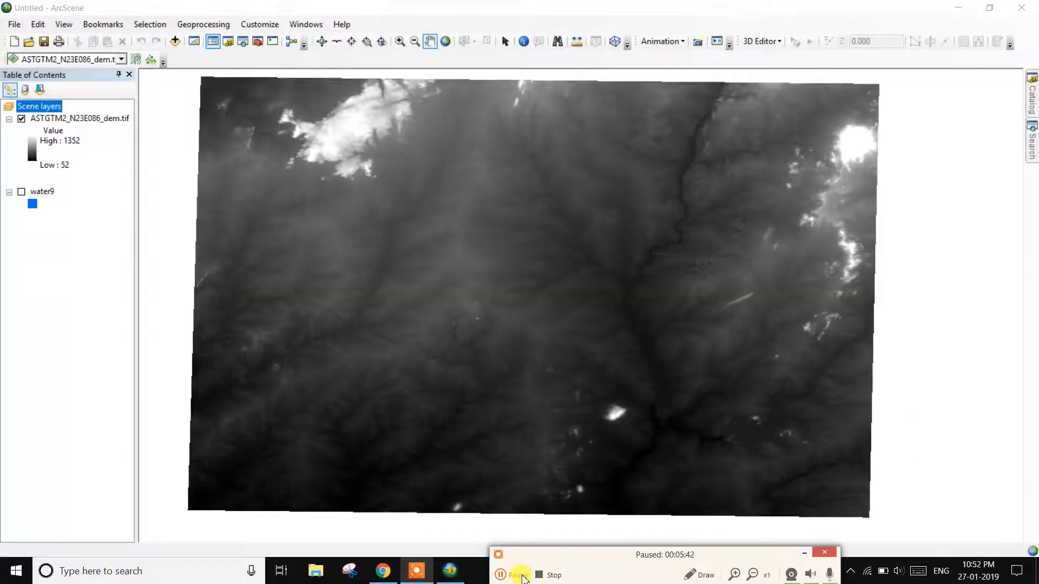
left_click(810, 554)
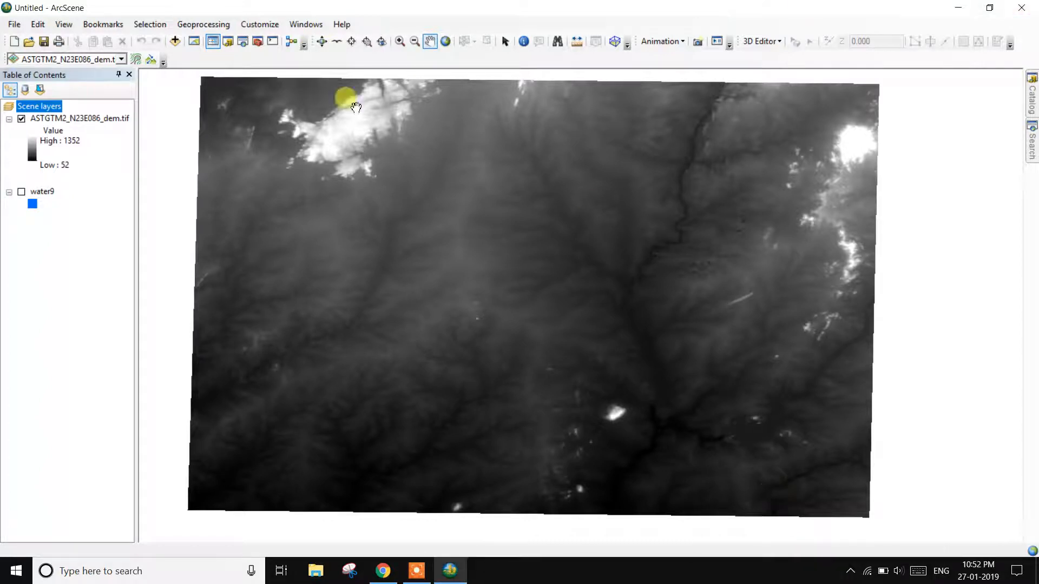
Symbolize the DEM with the stretched elevation color ramp running from pale cyan through green, orange and brown to white
left_click(68, 119)
right_click(69, 119)
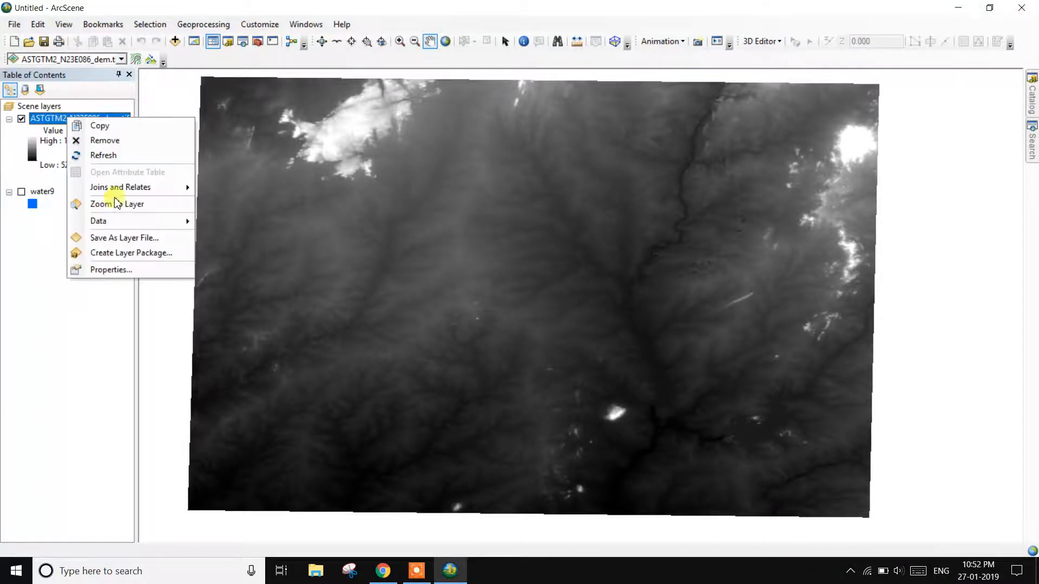
left_click(112, 269)
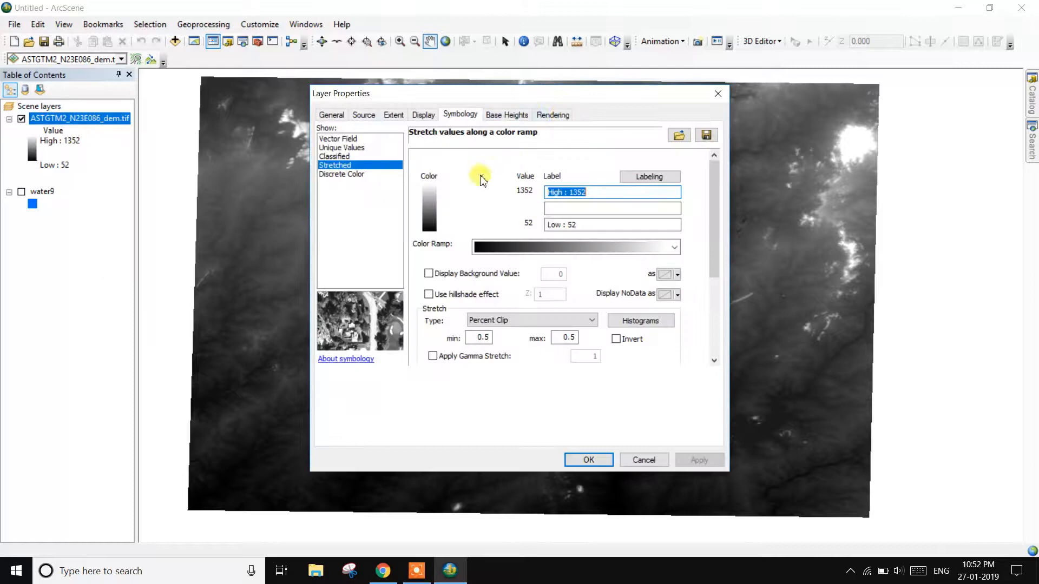
left_click(673, 248)
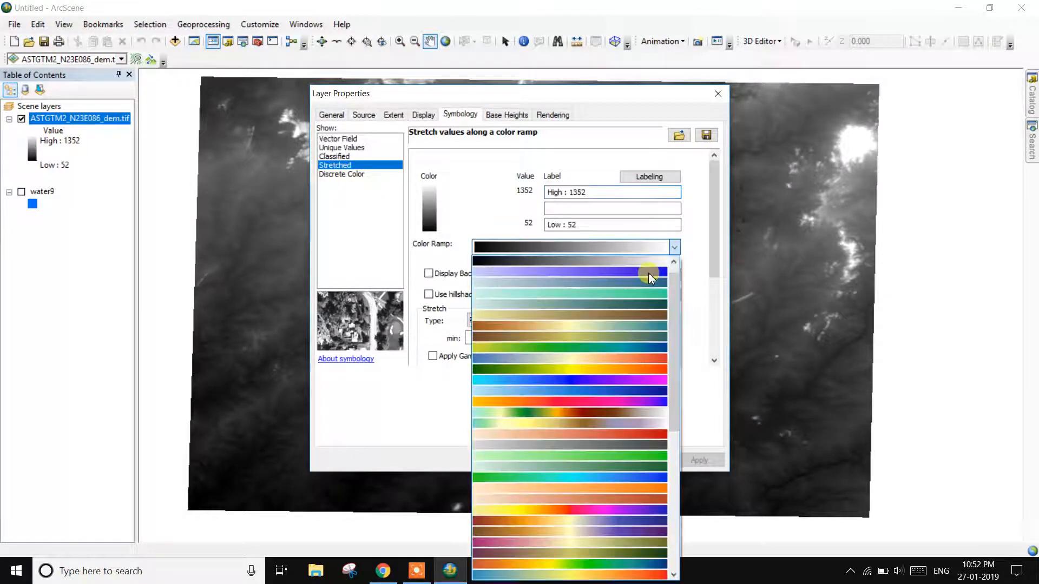
left_click(620, 414)
left_click(699, 460)
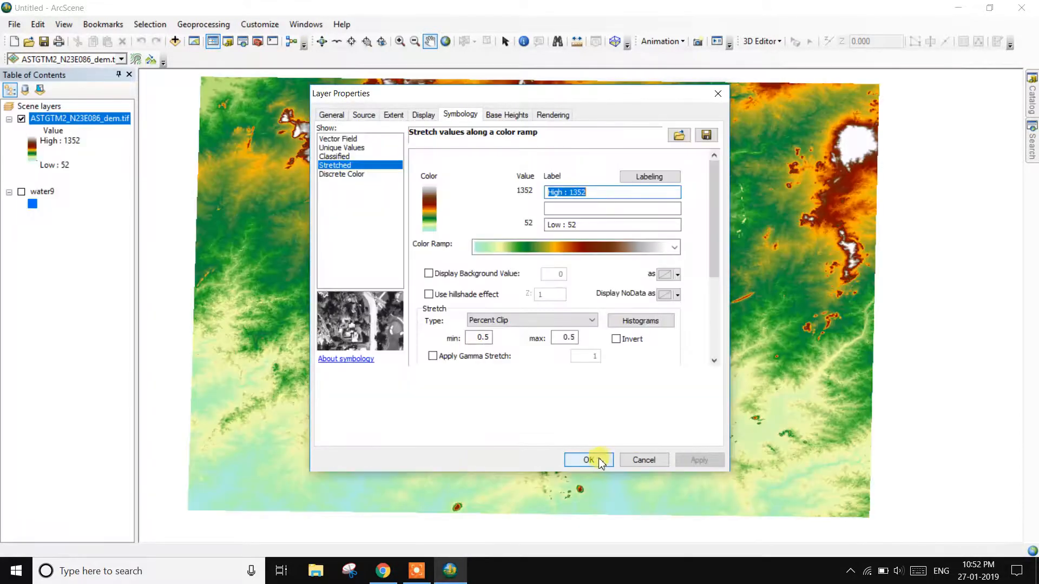
left_click(589, 460)
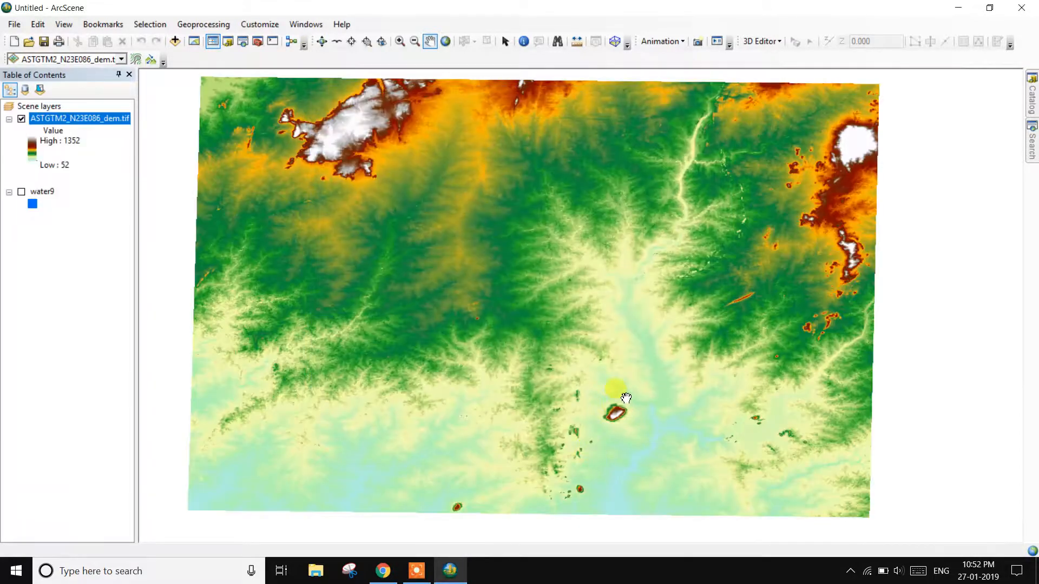
Set the DEM's base heights to float on its custom surface with a custom elevation conversion factor of 0.05
scroll(606, 379, "up", 1)
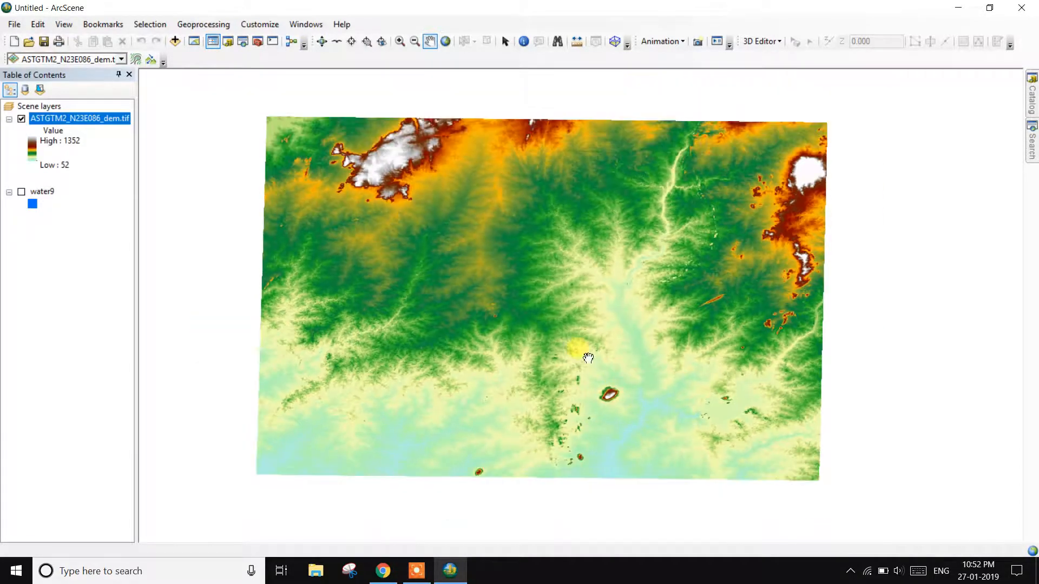
right_click(76, 122)
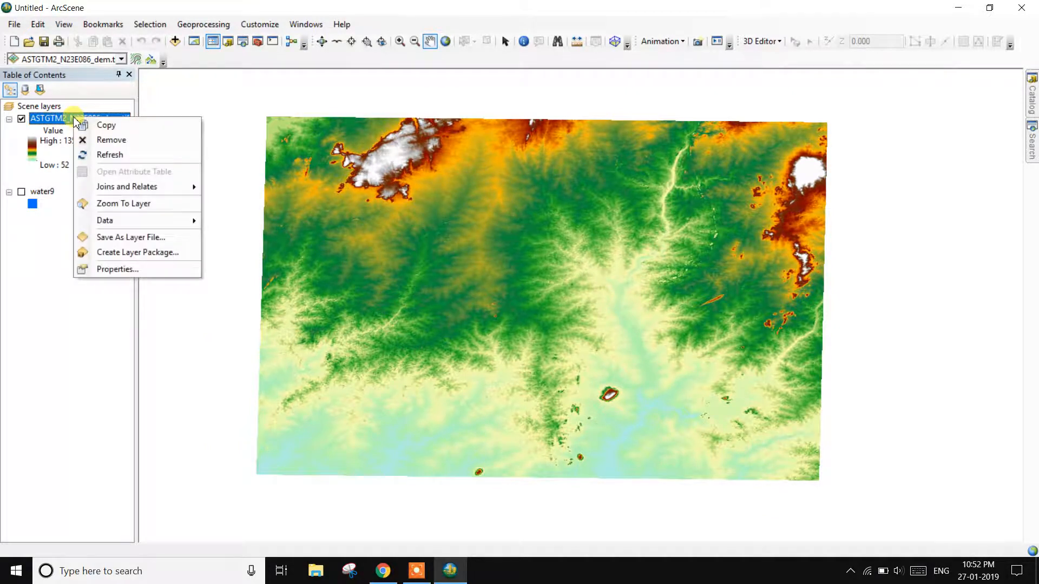
left_click(139, 271)
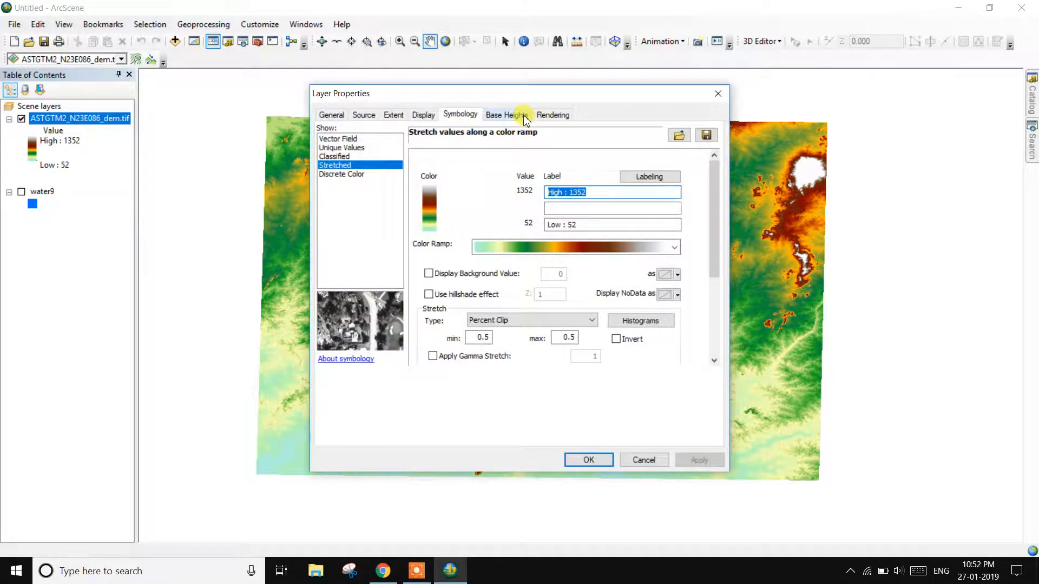
left_click(524, 117)
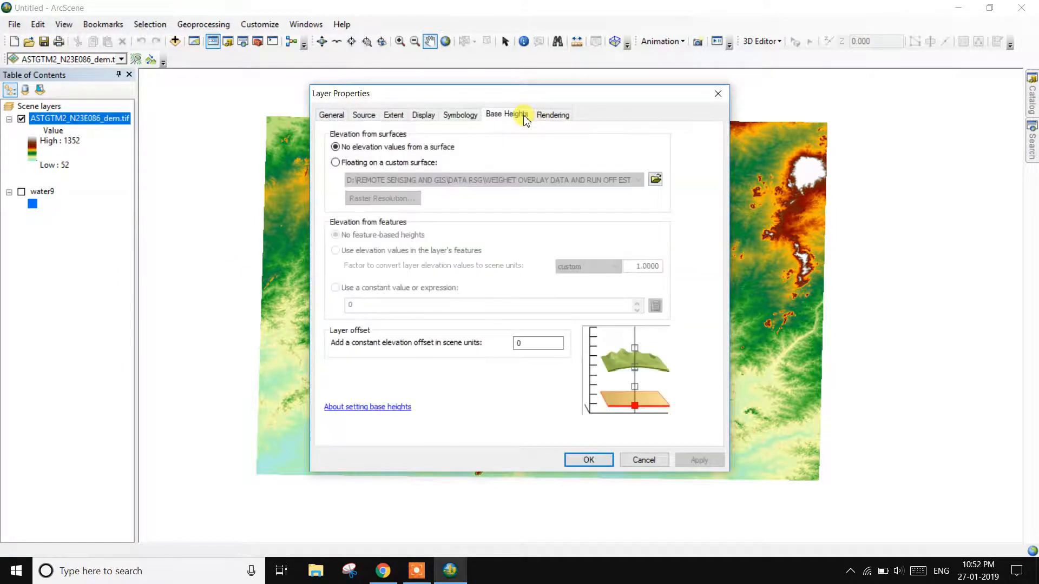
left_click(336, 164)
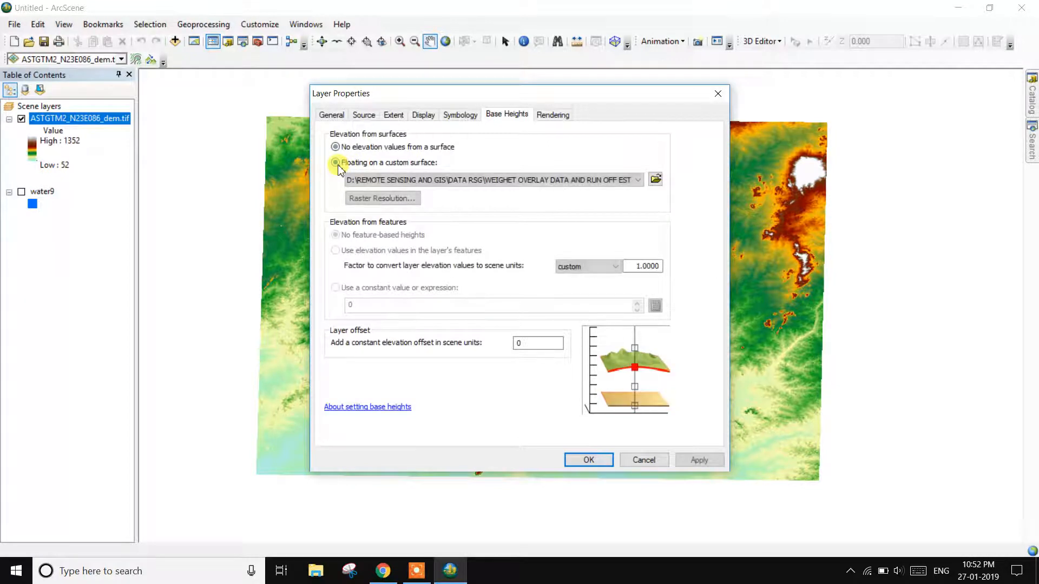
left_click(653, 267)
double_click(638, 267)
type("0.")
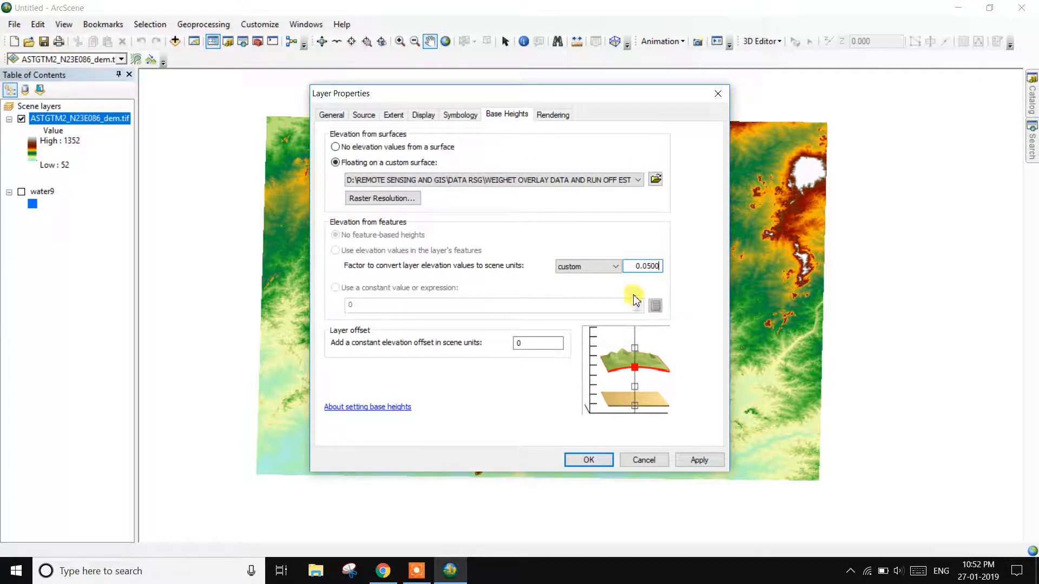
left_click(698, 460)
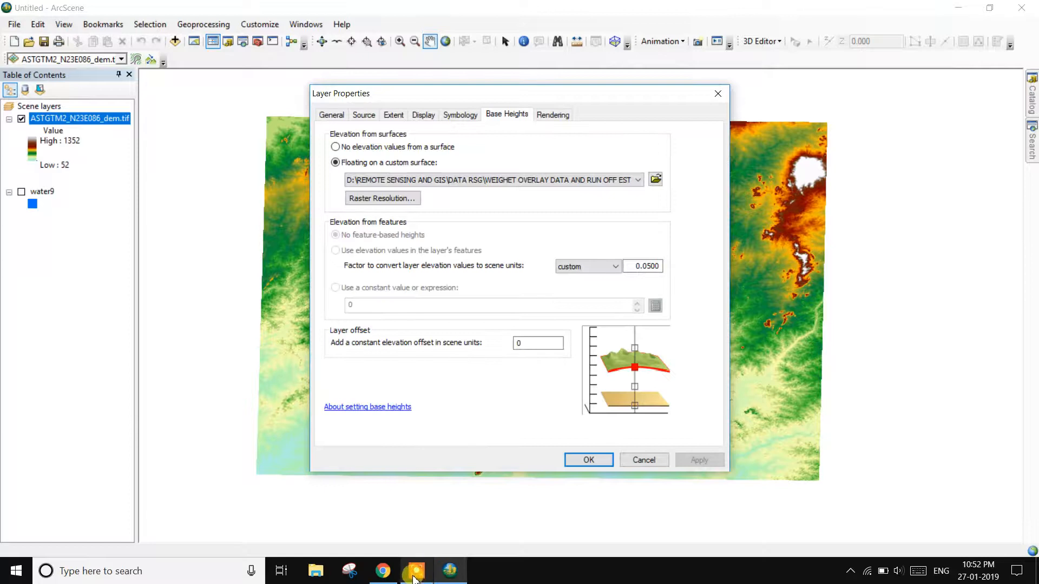
left_click(595, 460)
Turn on the water9 layer and view it together with the whole DEM
left_click(22, 193)
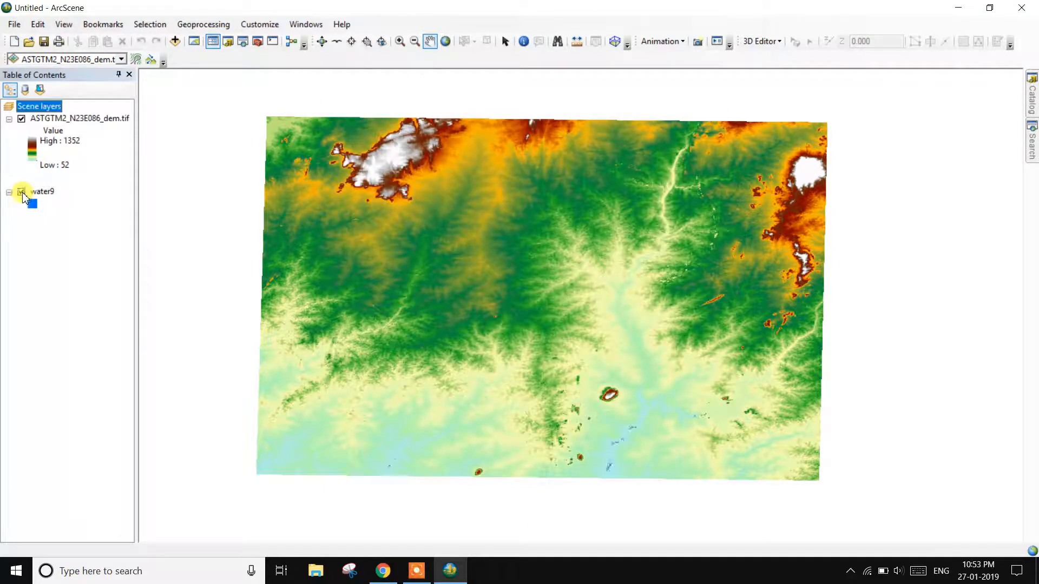
scroll(418, 324, "down", 3)
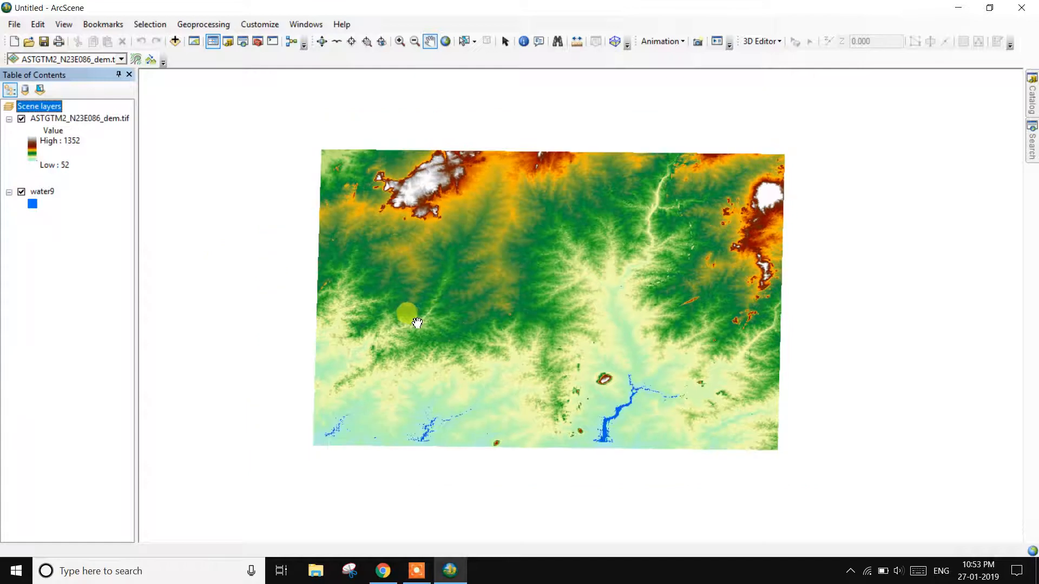
scroll(418, 323, "down", 1)
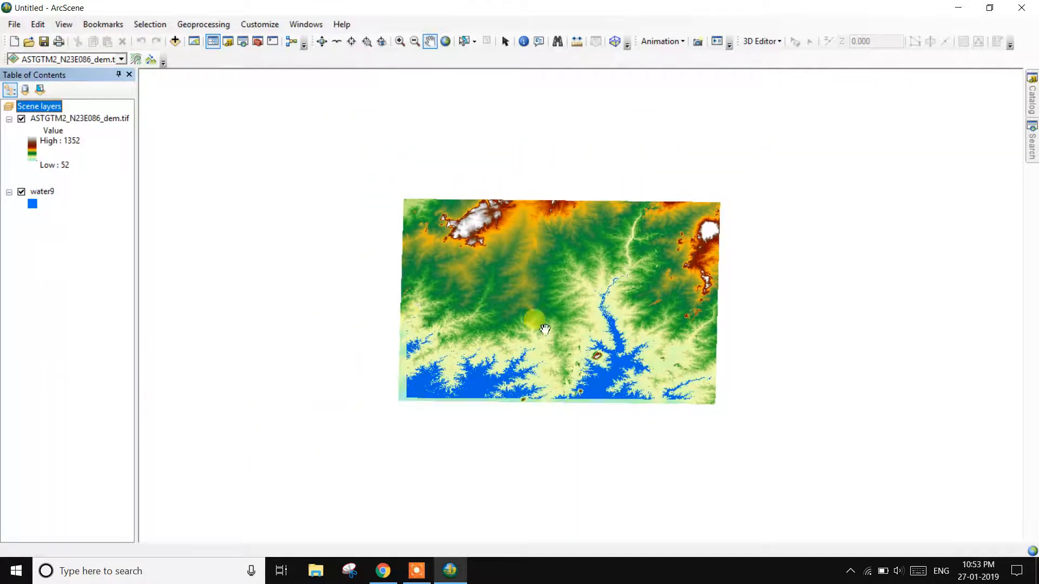
Set the scene's vertical exaggeration to 'Geographic' in the scene properties and apply it
right_click(38, 107)
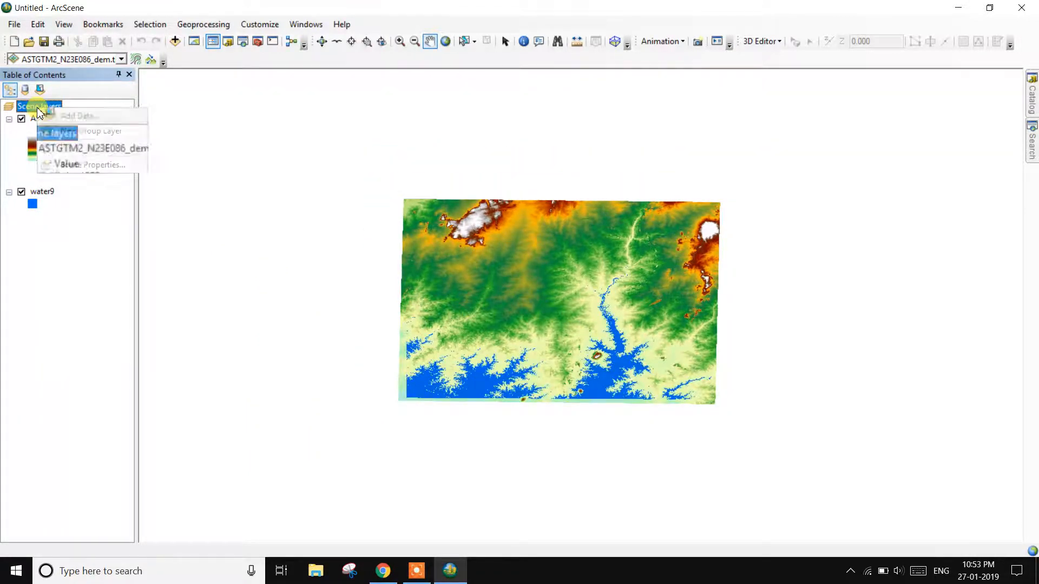
left_click(98, 165)
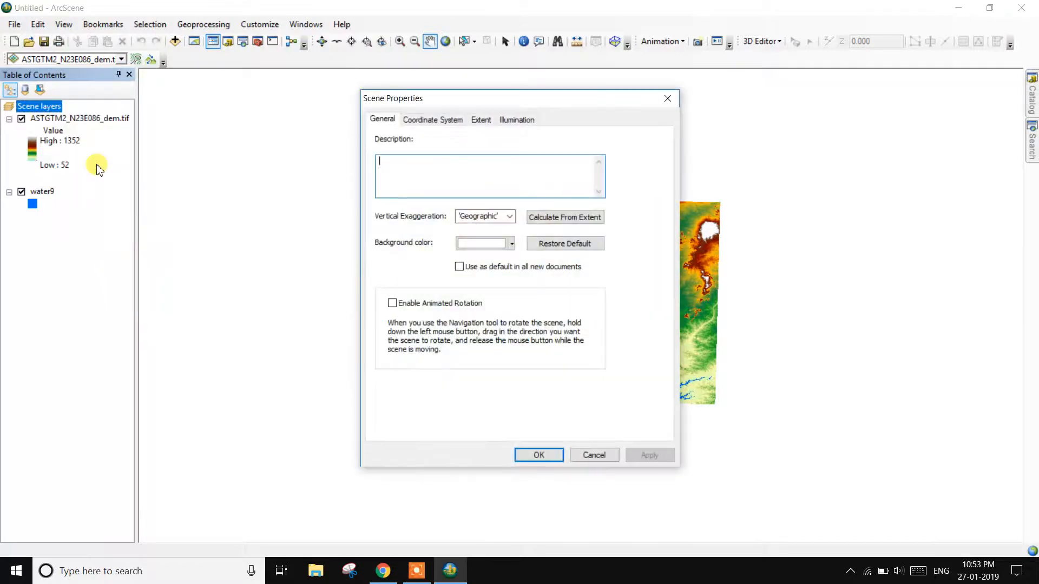
left_click(503, 216)
left_click(464, 264)
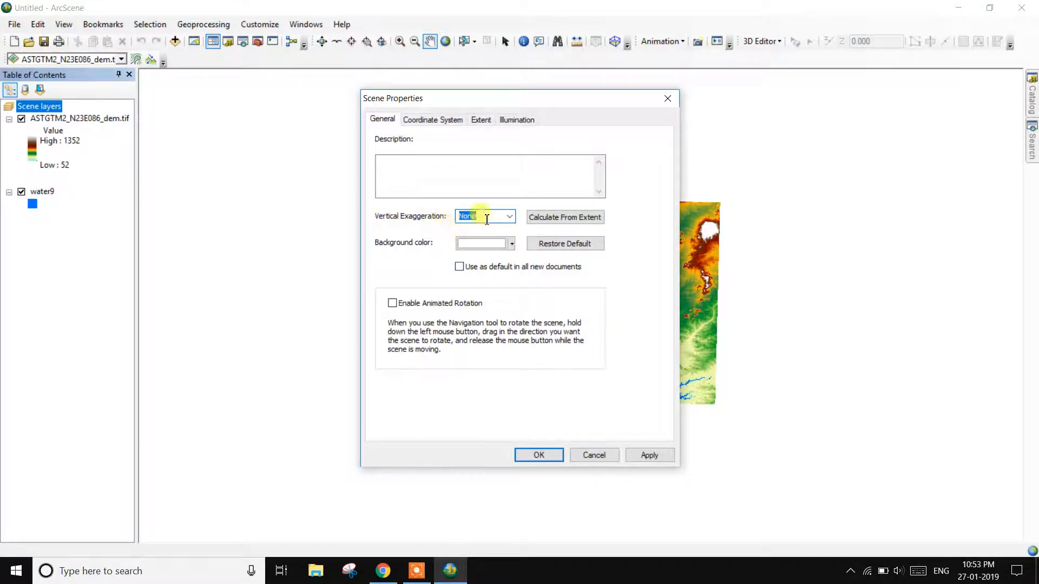
left_click(509, 216)
left_click(488, 239)
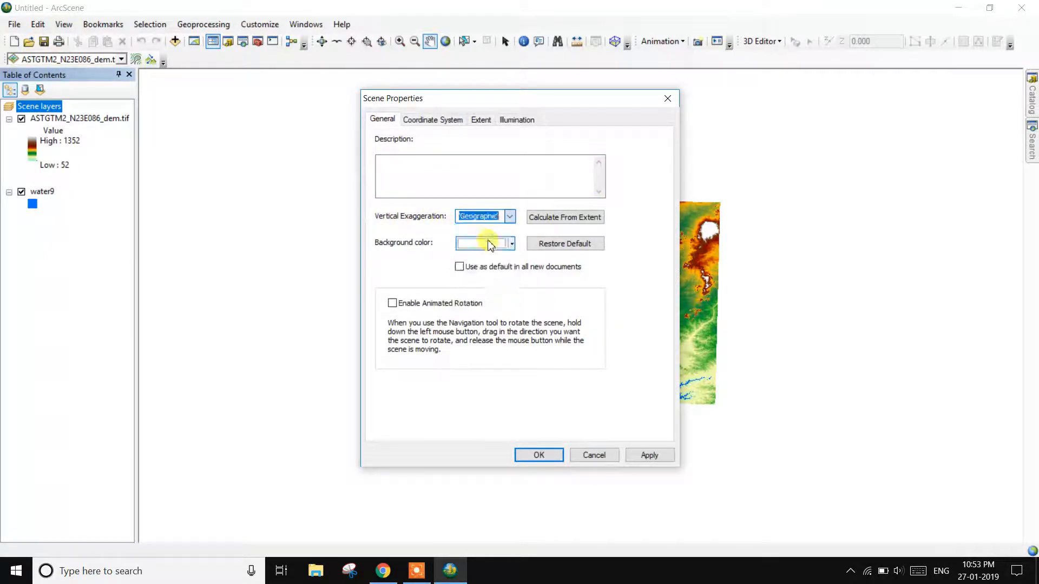
left_click(547, 457)
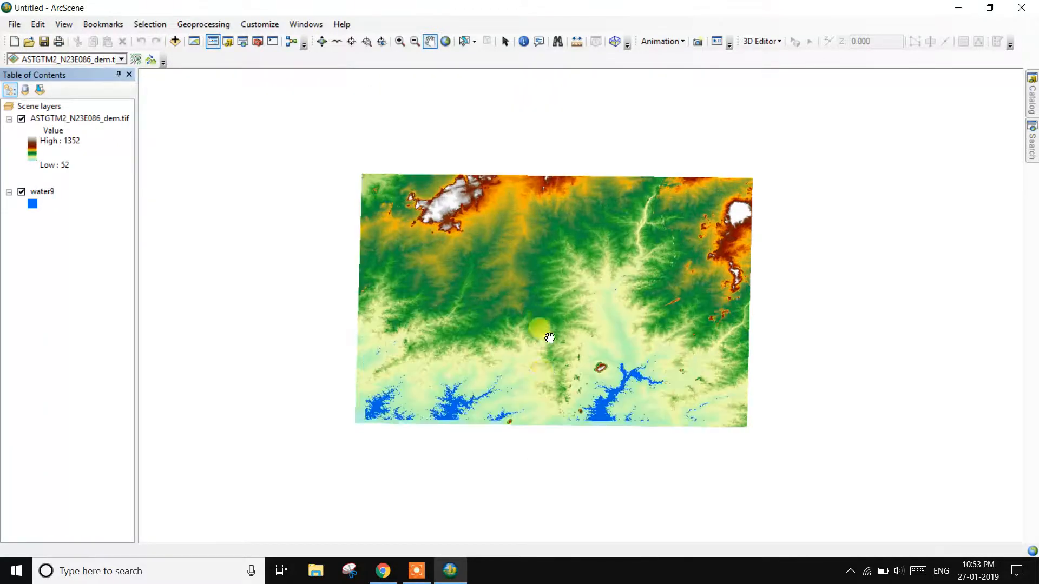
Hide the Animation toolbar and show it again
right_click(650, 28)
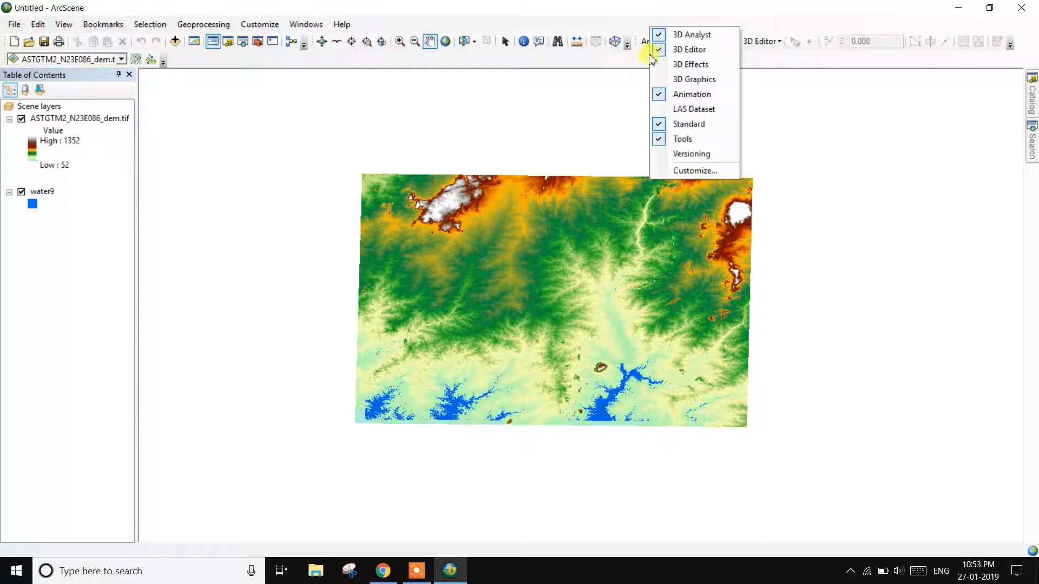
left_click(669, 89)
right_click(658, 24)
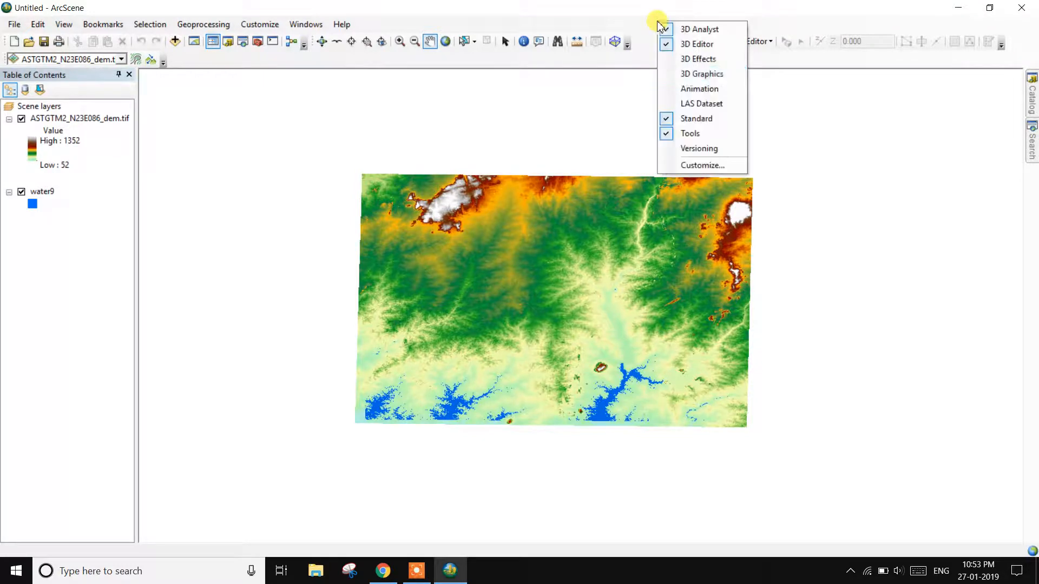
left_click(672, 89)
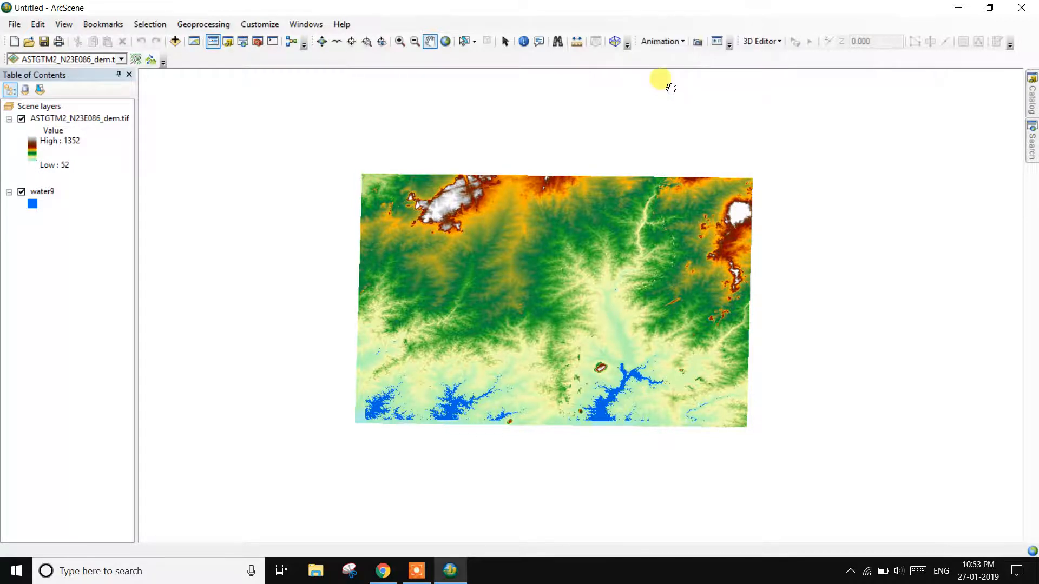
Open the Animation Manager, start creating a keyframe and check the available source objects and destination tracks for the Camera type
left_click(683, 42)
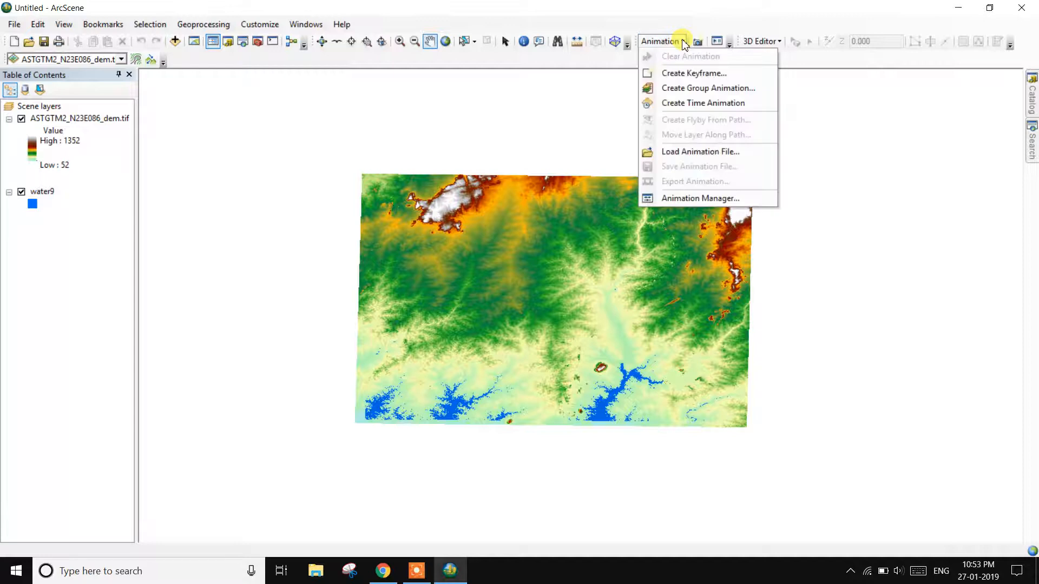
left_click(690, 201)
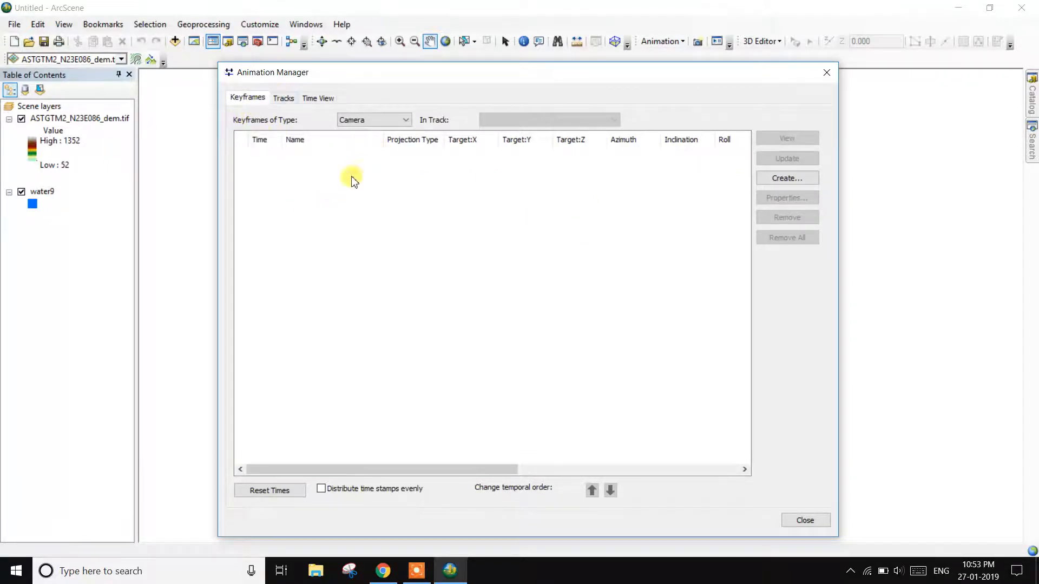
left_click(783, 180)
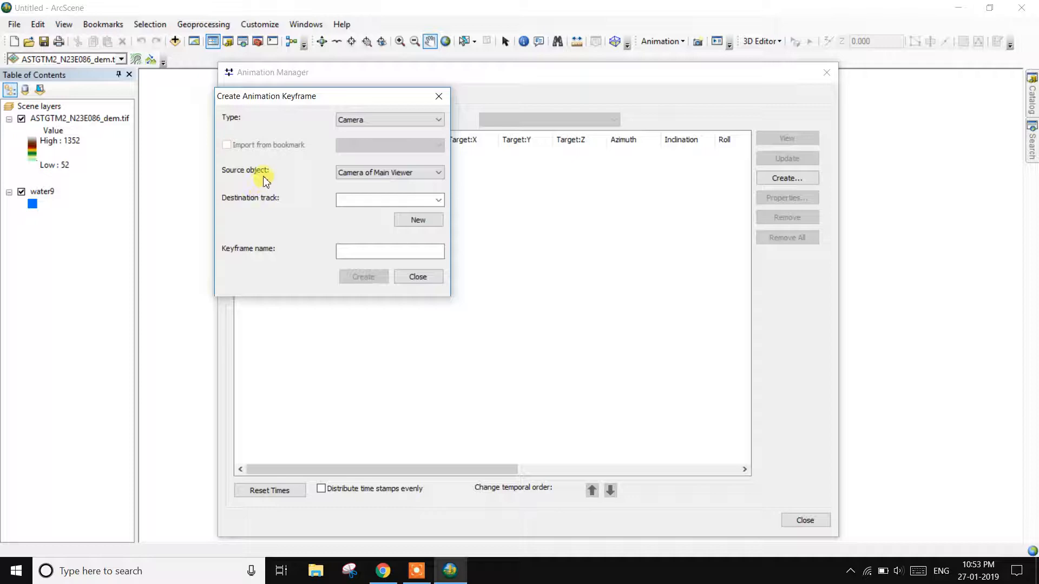
left_click(419, 173)
left_click(435, 182)
left_click(439, 199)
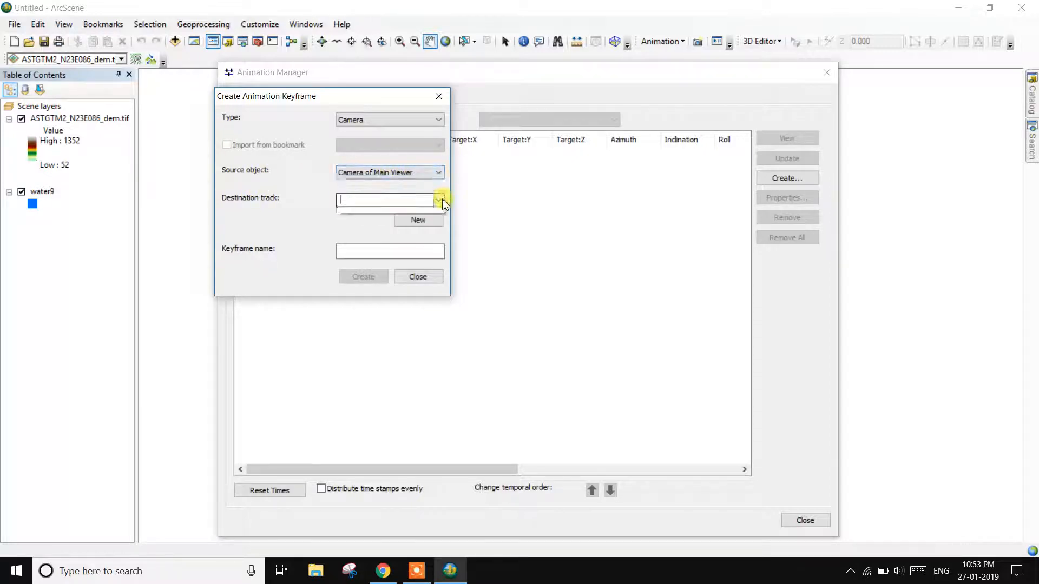
left_click(441, 175)
left_click(441, 173)
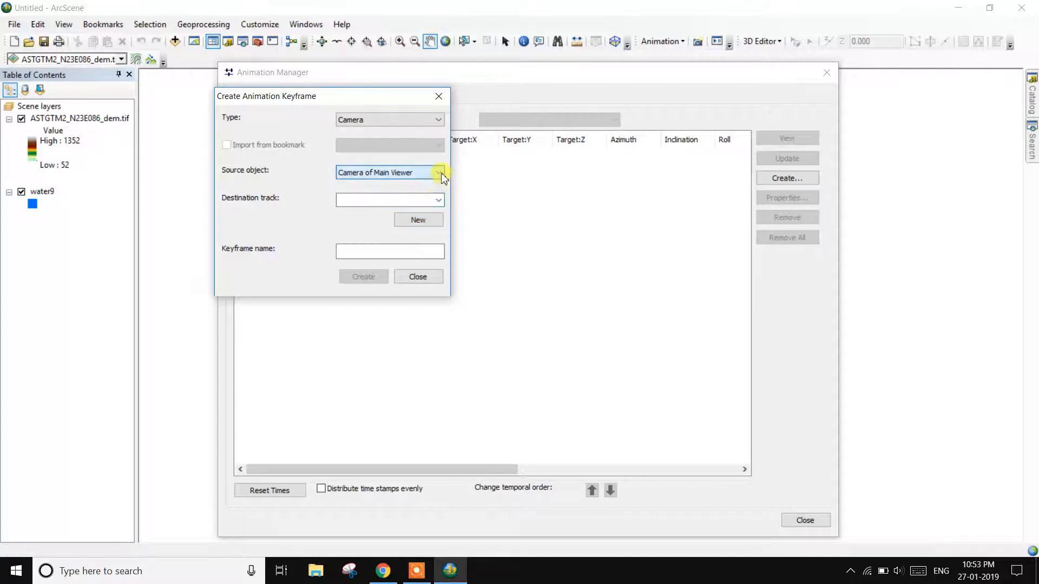
left_click(418, 569)
left_click(509, 574)
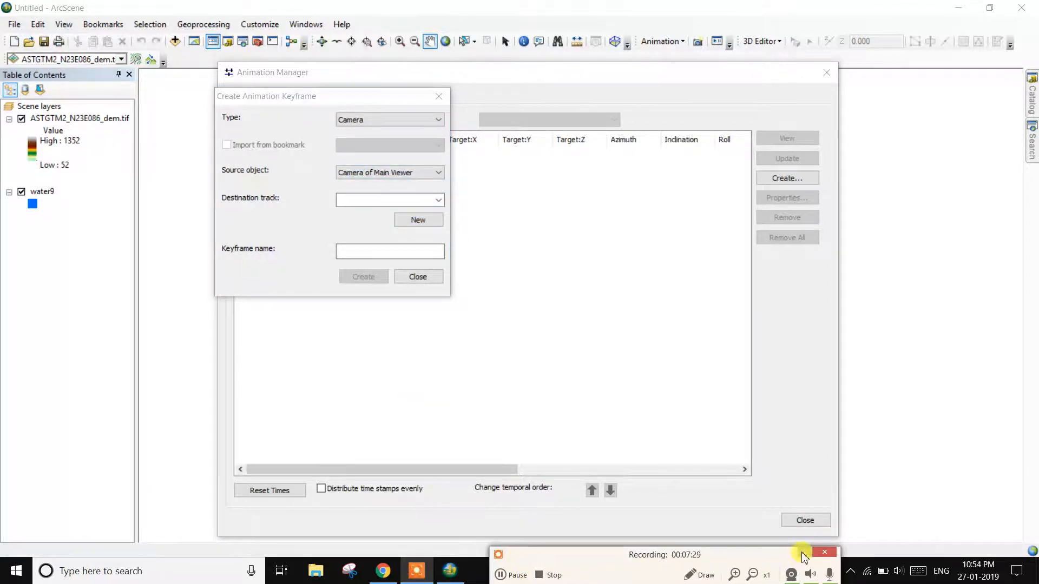
left_click(804, 553)
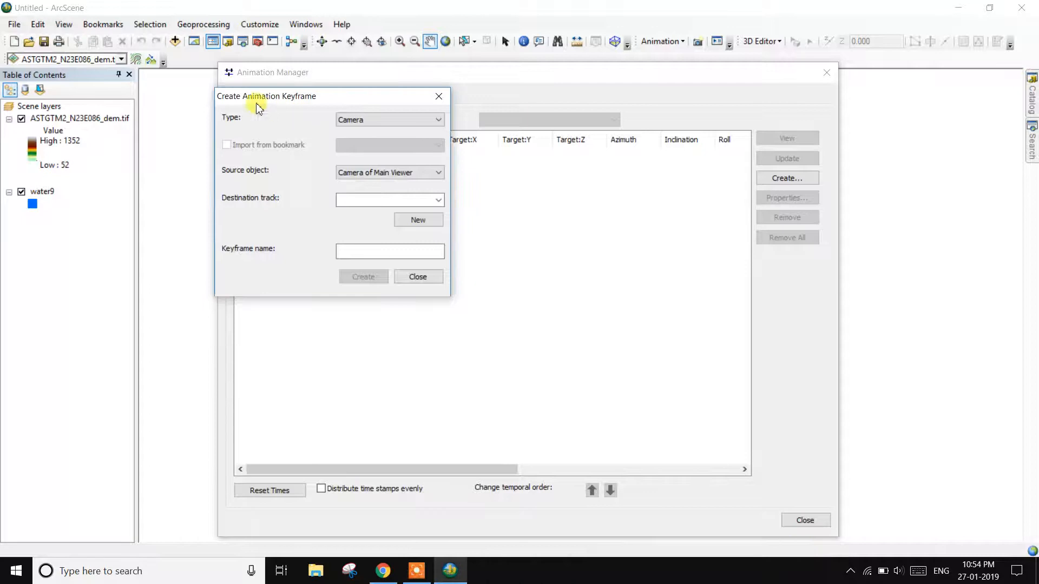
Set the keyframe type to Layer with water9 as the source object and add a new destination track
left_click(382, 121)
left_click(368, 130)
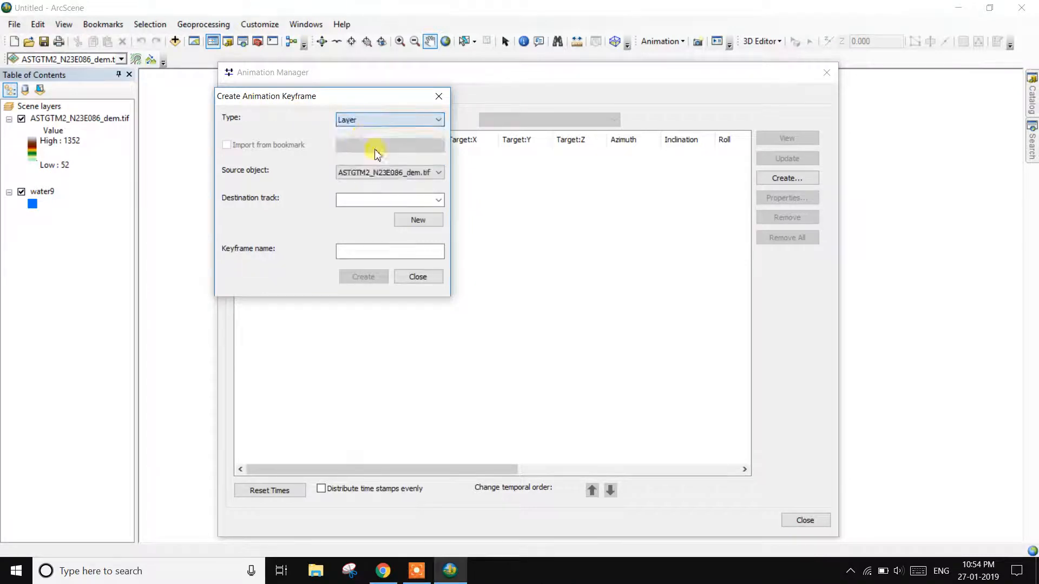
left_click(400, 173)
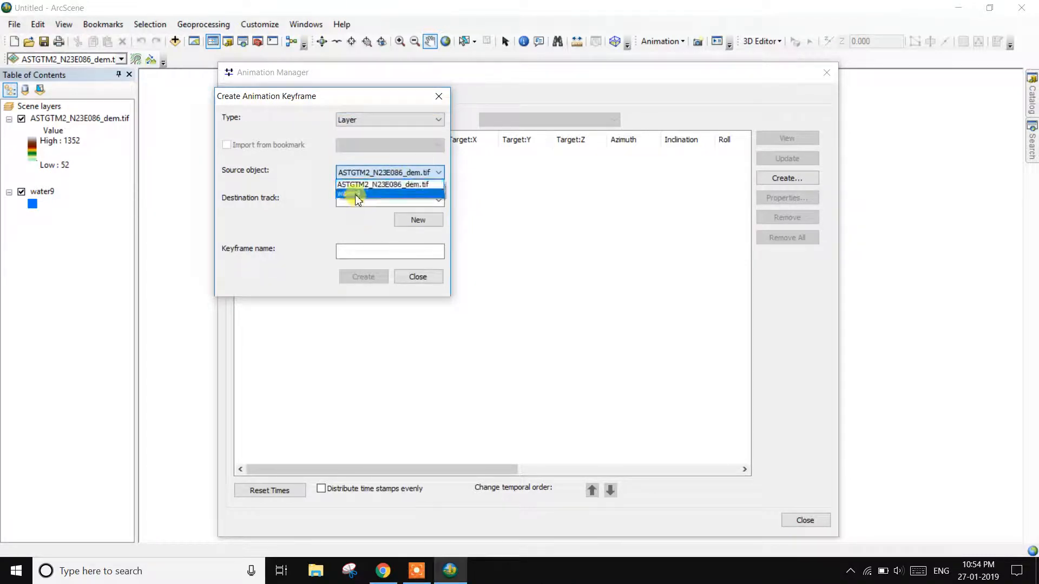
left_click(358, 193)
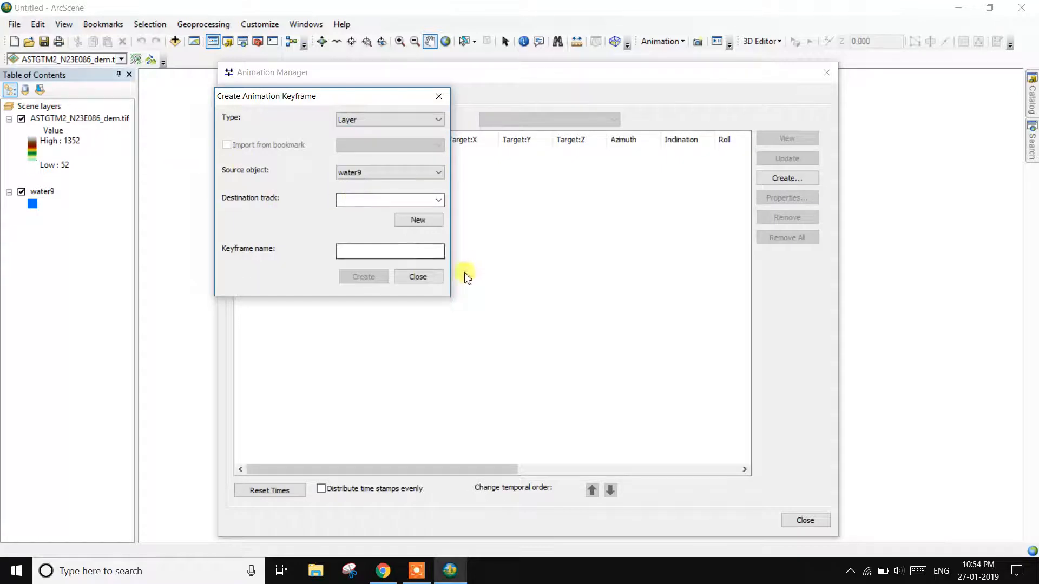
left_click(420, 219)
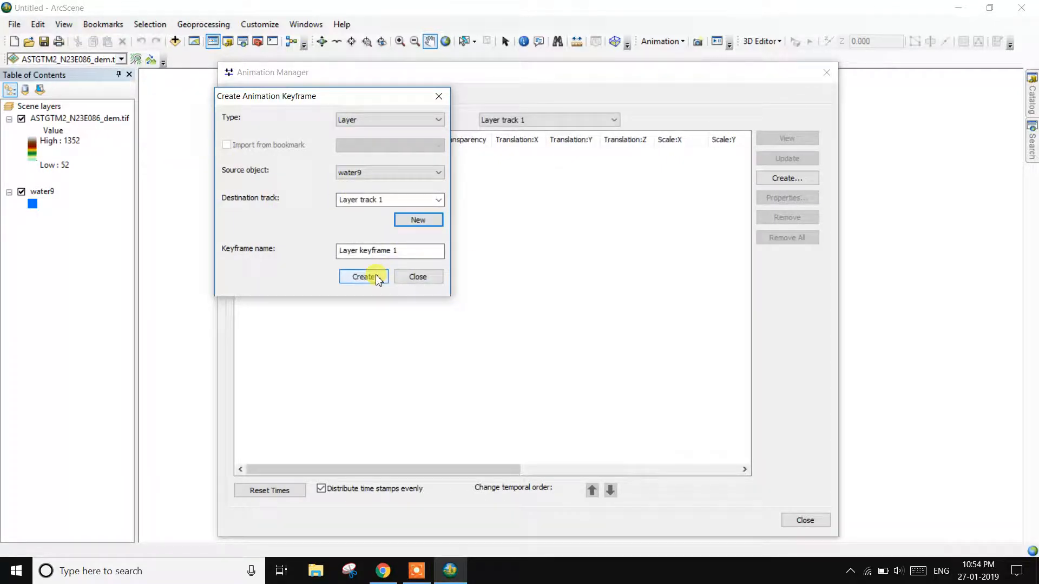
Create 19 keyframes for the water9 layer in the new layer track and finish keyframe creation
left_click(377, 278)
left_click(377, 278)
left_click(377, 279)
left_click(377, 279)
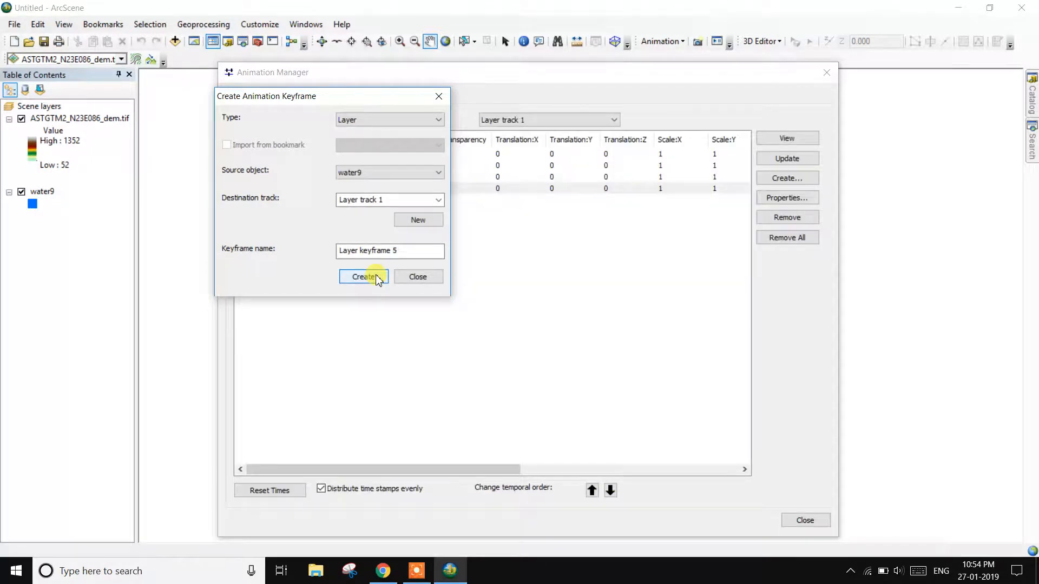
left_click(377, 278)
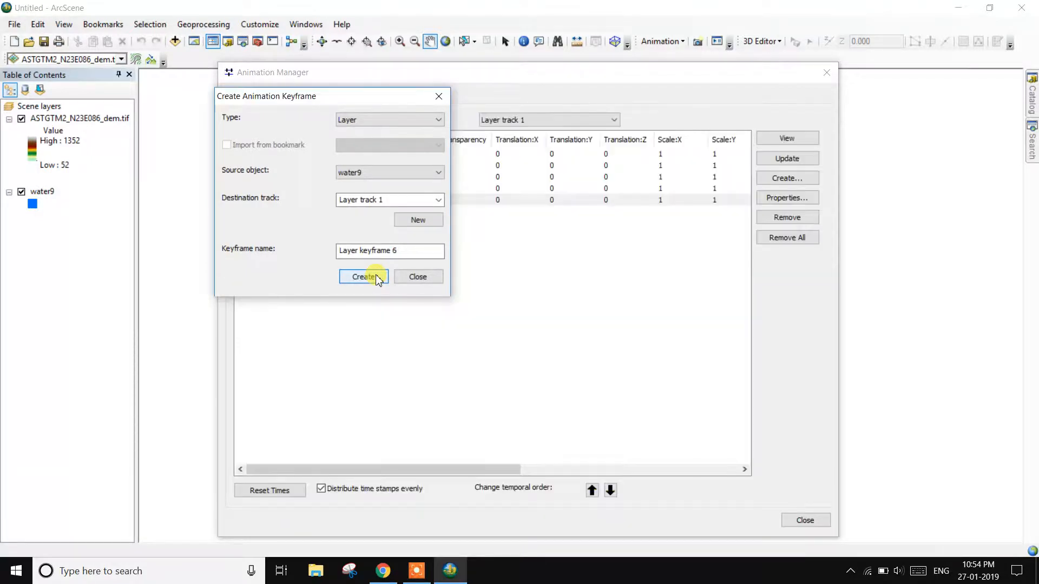
left_click(377, 278)
left_click(378, 278)
left_click(377, 278)
left_click(377, 278)
left_click(377, 278)
left_click(377, 278)
left_click(377, 278)
left_click(377, 279)
left_click(377, 278)
left_click(377, 278)
left_click(378, 278)
left_click(377, 278)
left_click(377, 278)
left_click(377, 279)
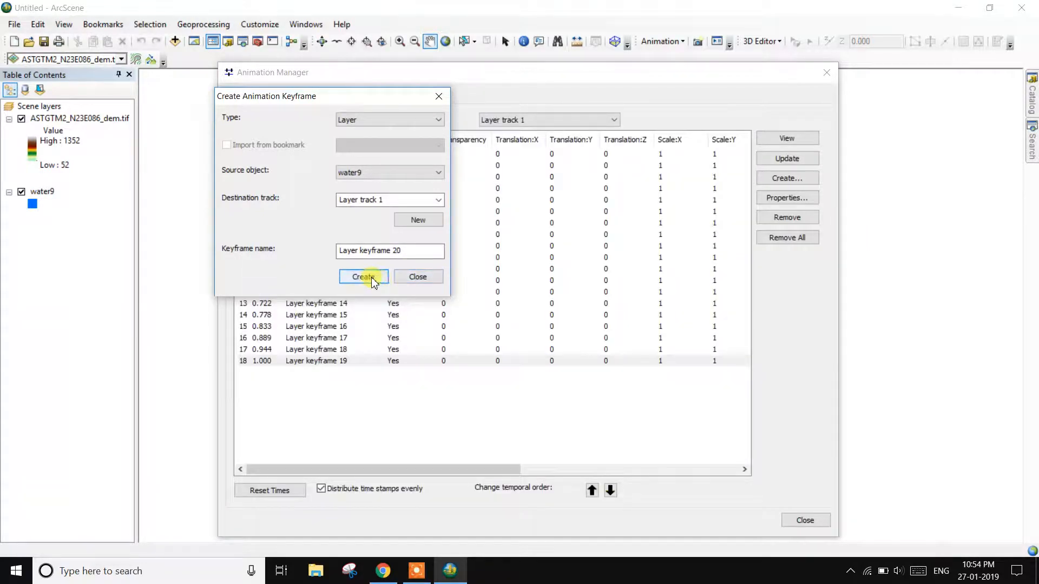
left_click(414, 276)
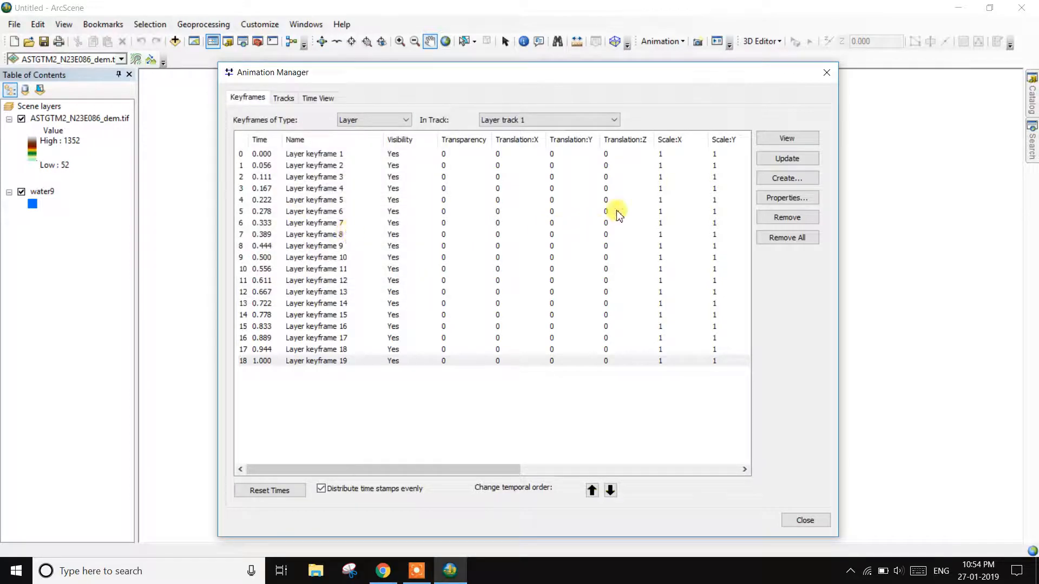
left_click(416, 571)
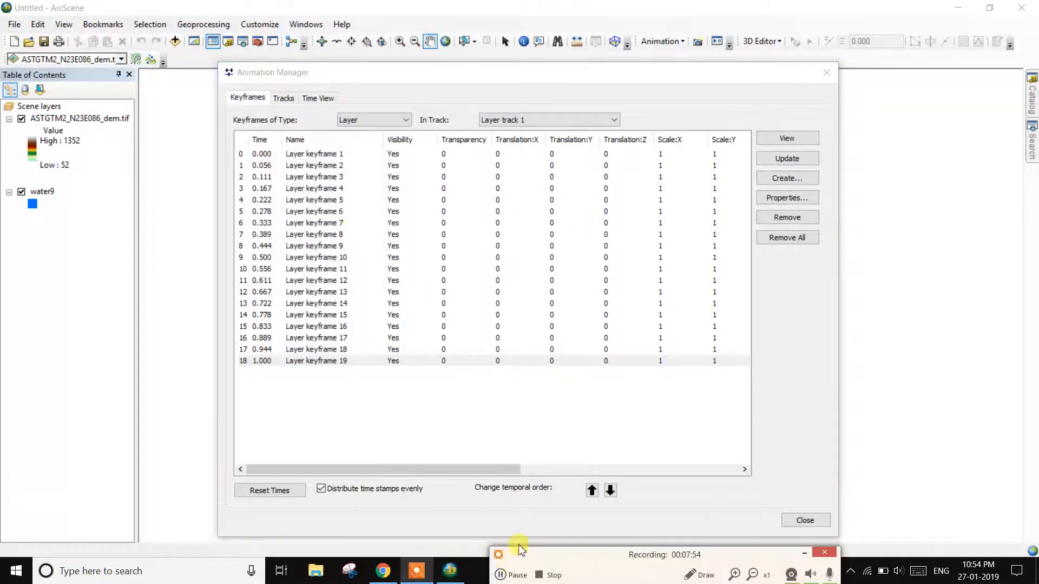
left_click(507, 573)
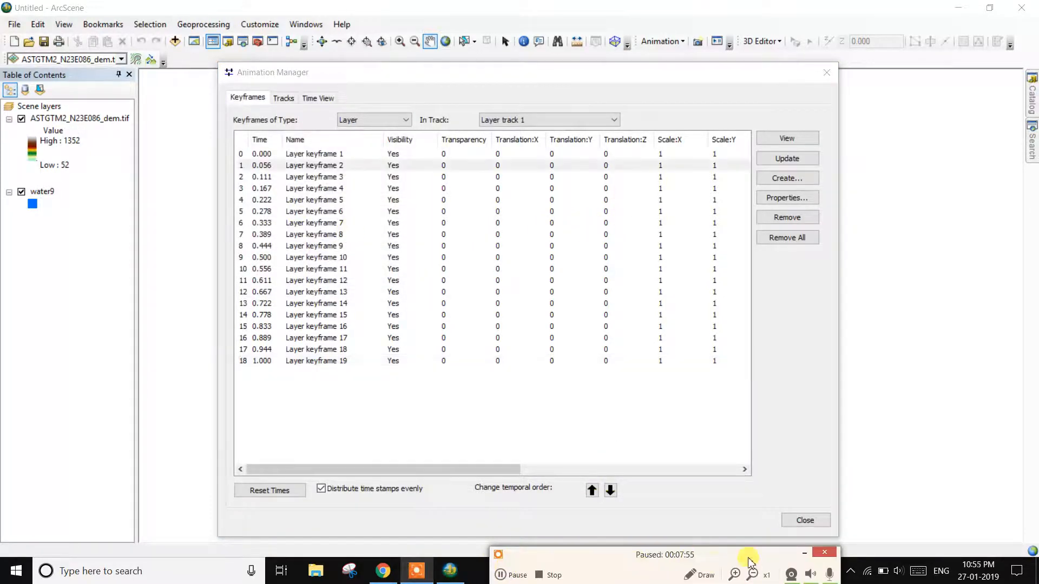
left_click(802, 553)
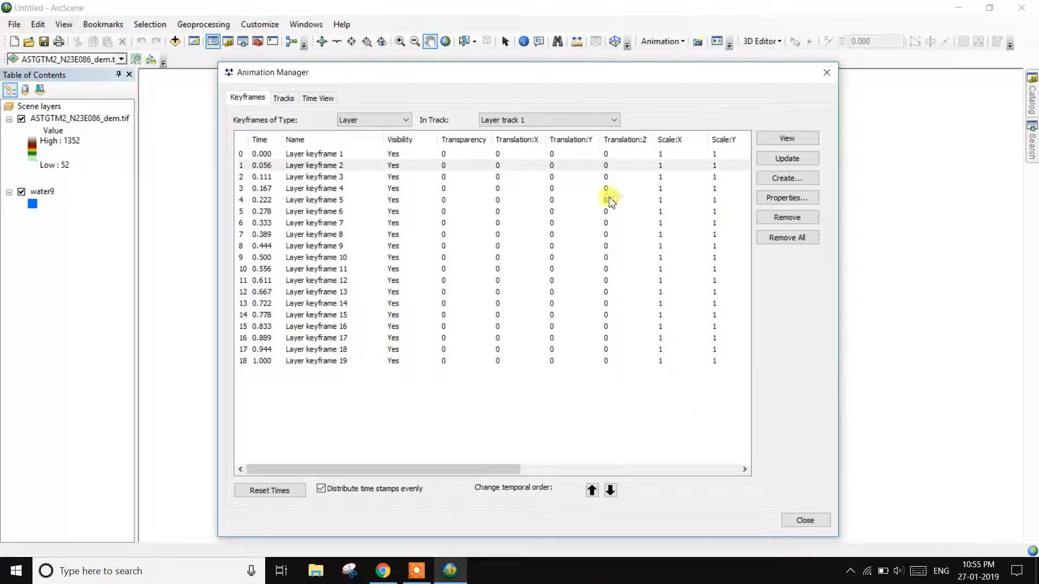
Set the Translation:Z values of layer keyframes 1 to 5 to 300, 400, 500, 600 and 700
double_click(620, 153)
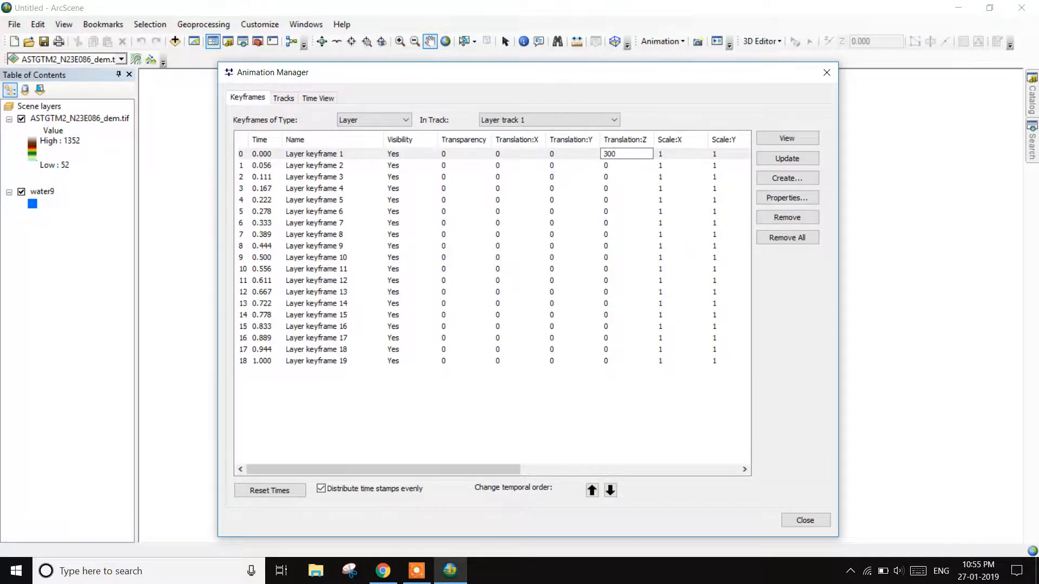
key("Return")
type("400")
key("Return")
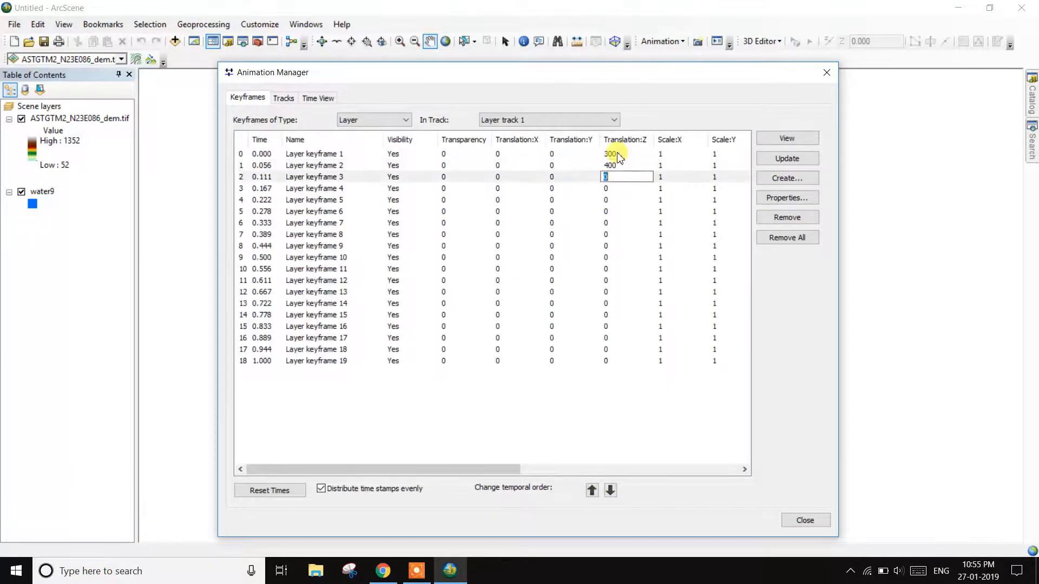
key("Return")
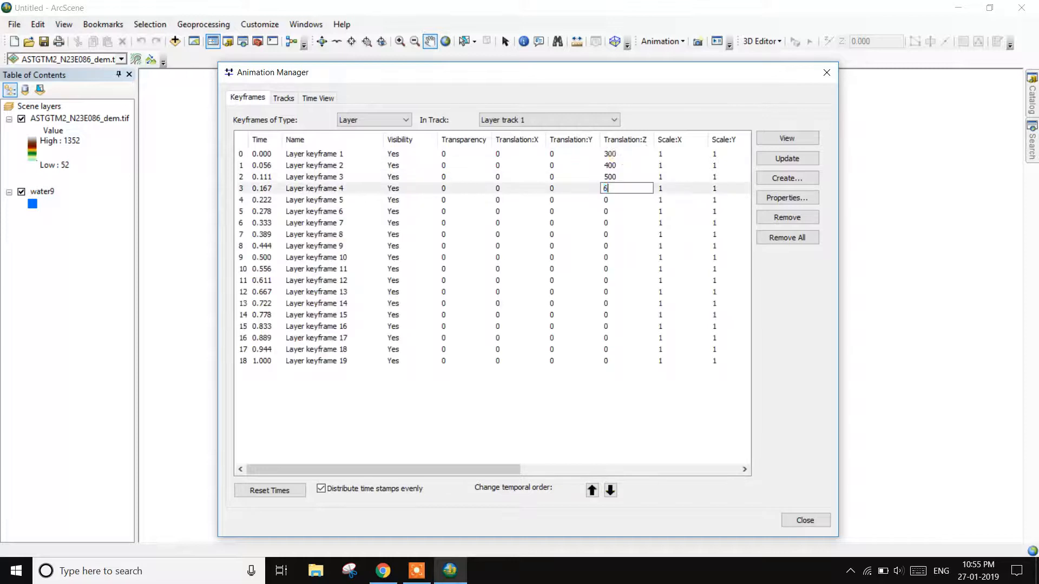
key("Return")
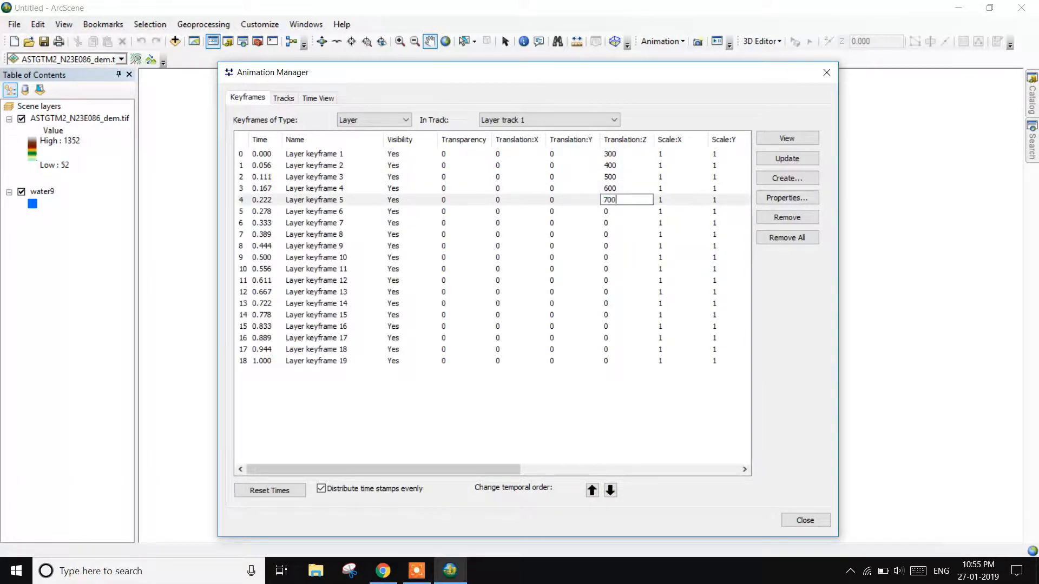
key("Return")
Set the Translation:Z values of layer keyframes 6 to 9 to 800, 900, 1000 and 1100
type("800")
key("Return")
type("900")
key("Return")
type("1000")
key("Return")
type("110")
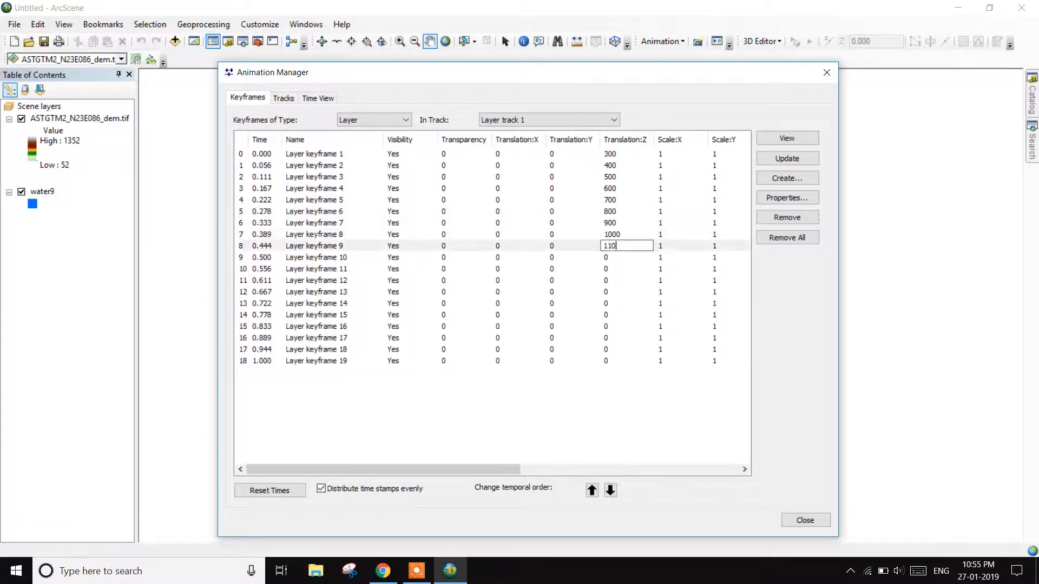
type("0")
key("Return")
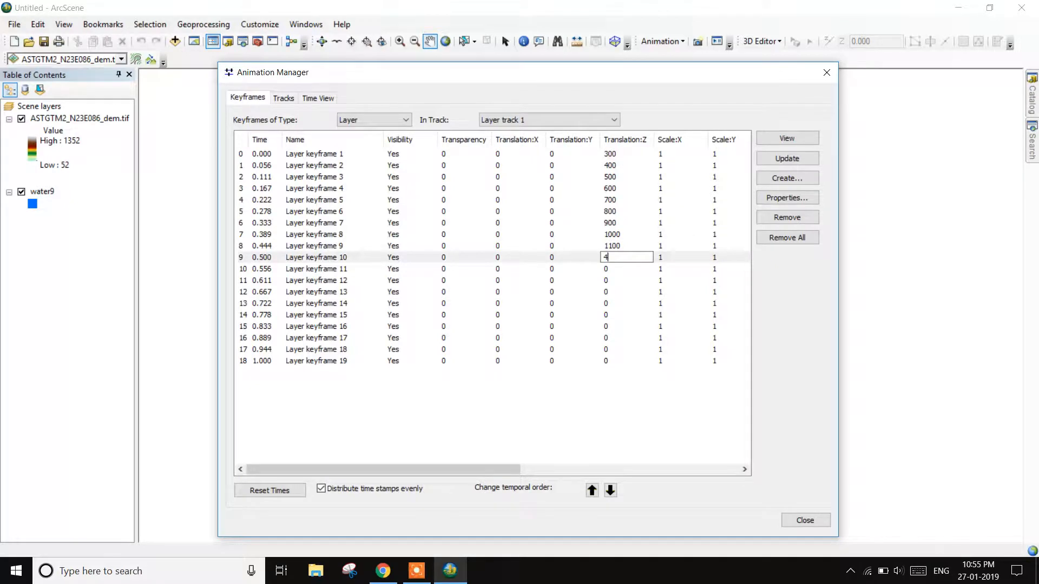
Set the Translation:Z values of layer keyframes 10 to 12 to 400, 1200 and 1230
type("400")
key("Return")
type("1")
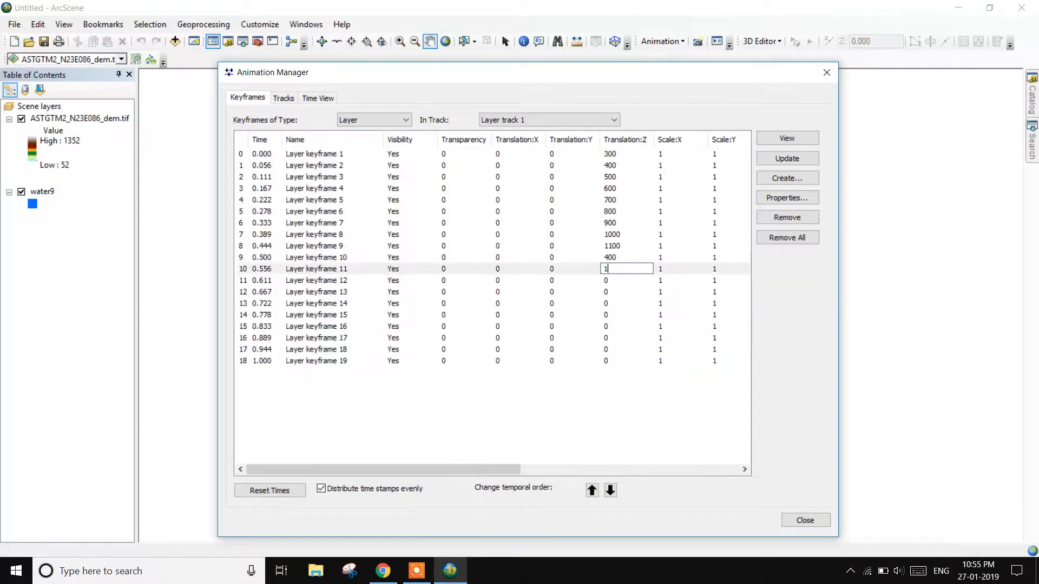
type("200")
key("Return")
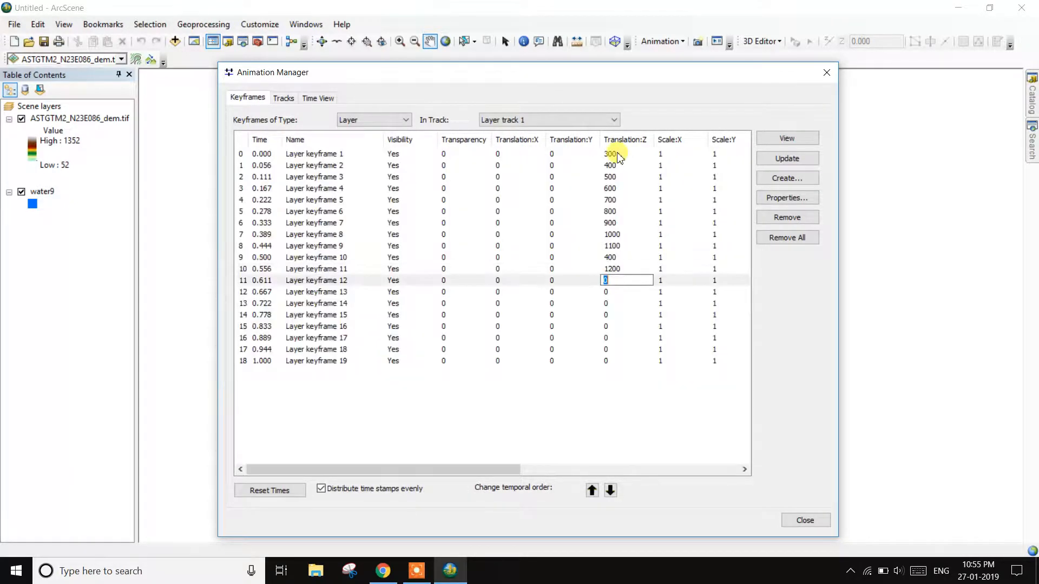
type("1230")
key("Return")
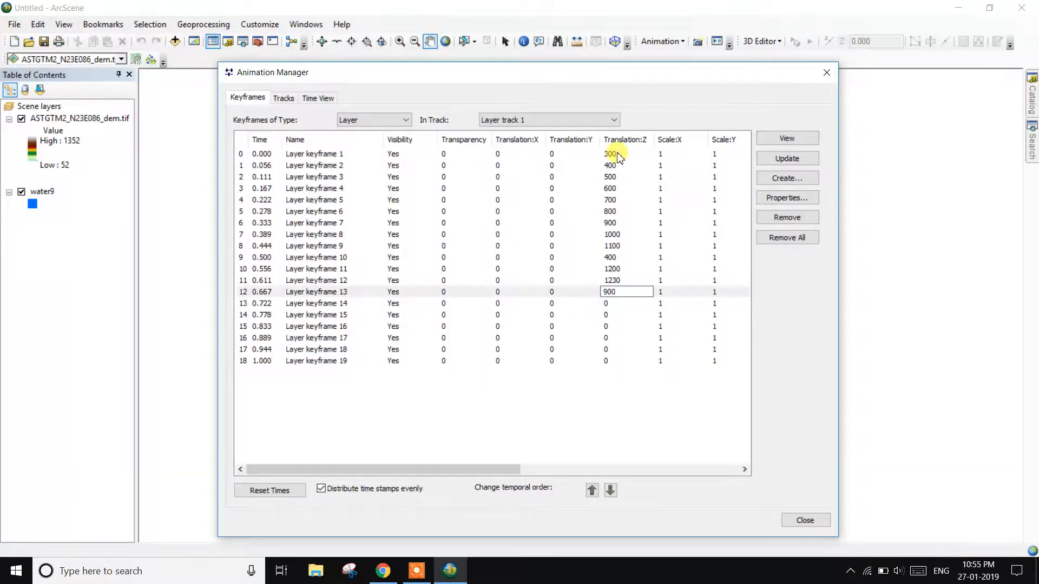
Set the Translation:Z values of layer keyframes 13 to 15 to 900, 800 and 700
key("Return")
type("800")
key("Return")
type("700")
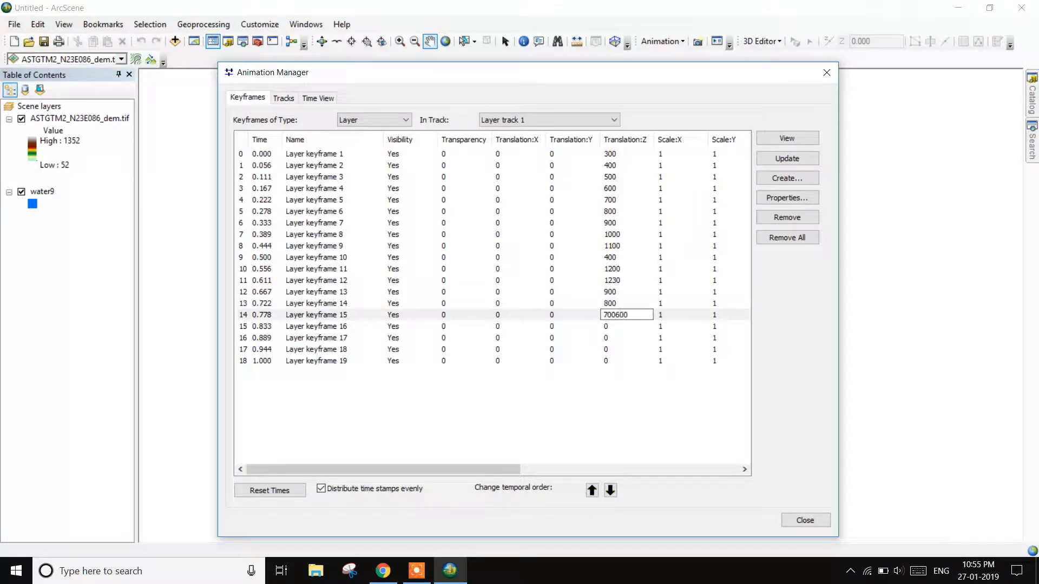
key("Return")
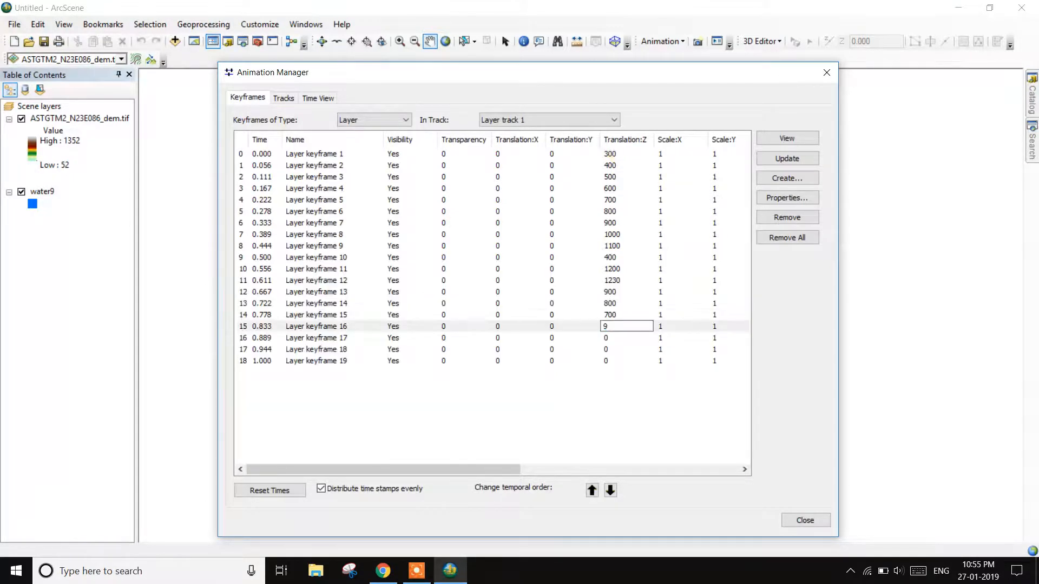
Set the Translation:Z values of layer keyframes 16 to 19 to 900, 600, 700 and 600
key("Return")
type("600")
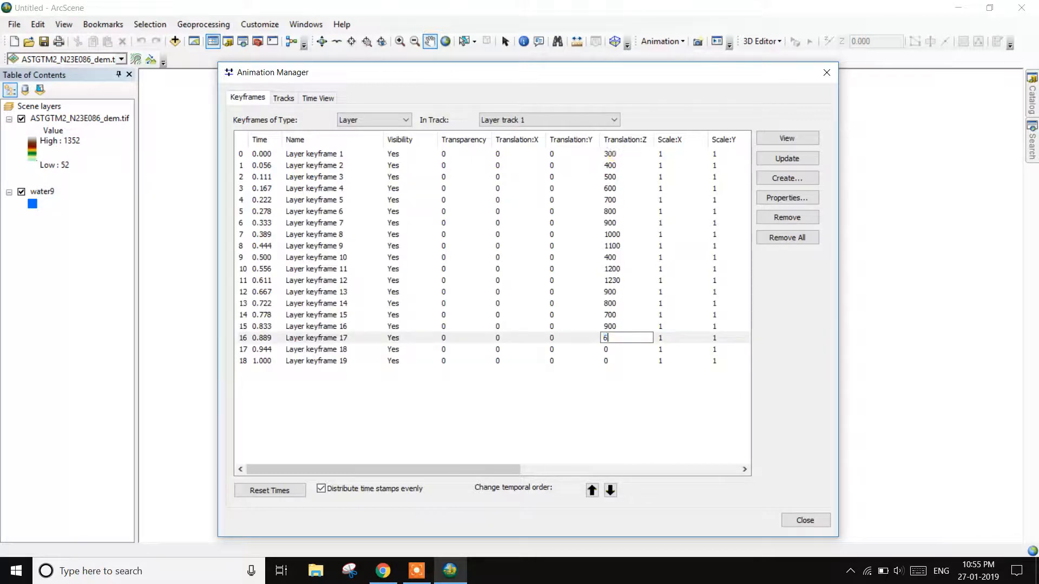
key("Return")
type("70")
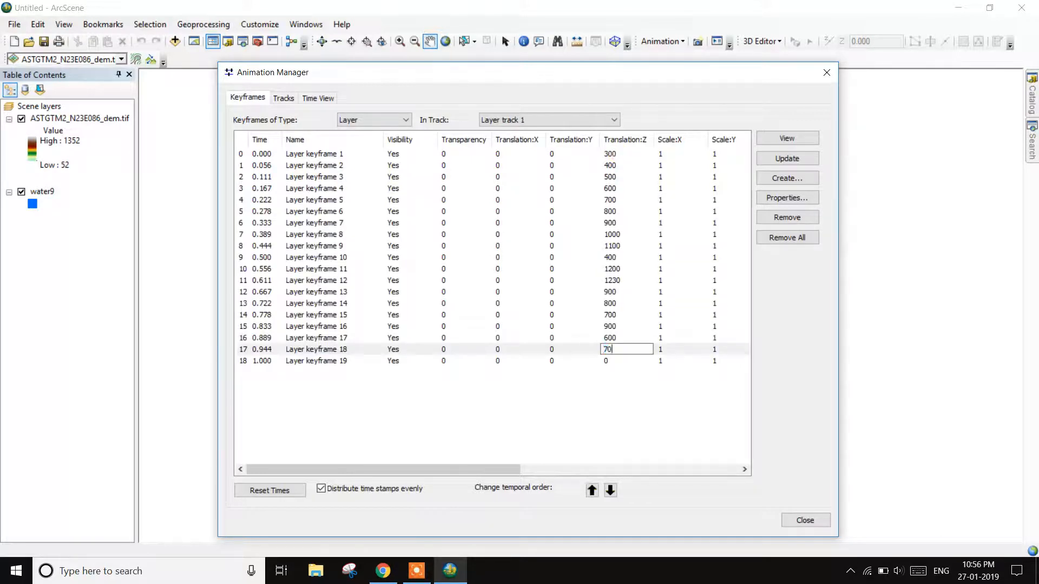
type("0")
key("Return")
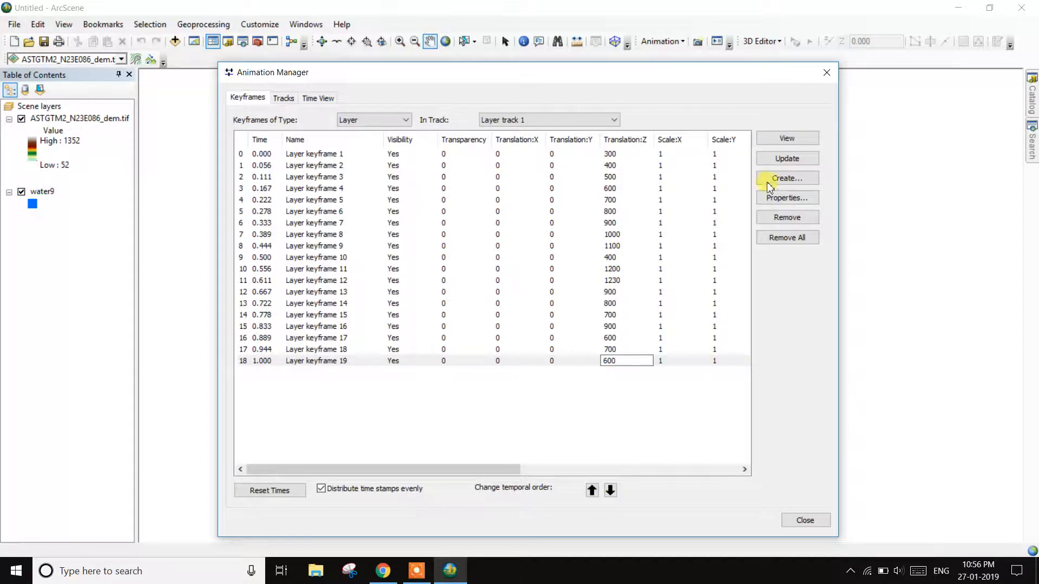
View the last layer keyframe in the scene and close the Animation Manager
left_click(787, 138)
left_click_drag(758, 73, 738, 21)
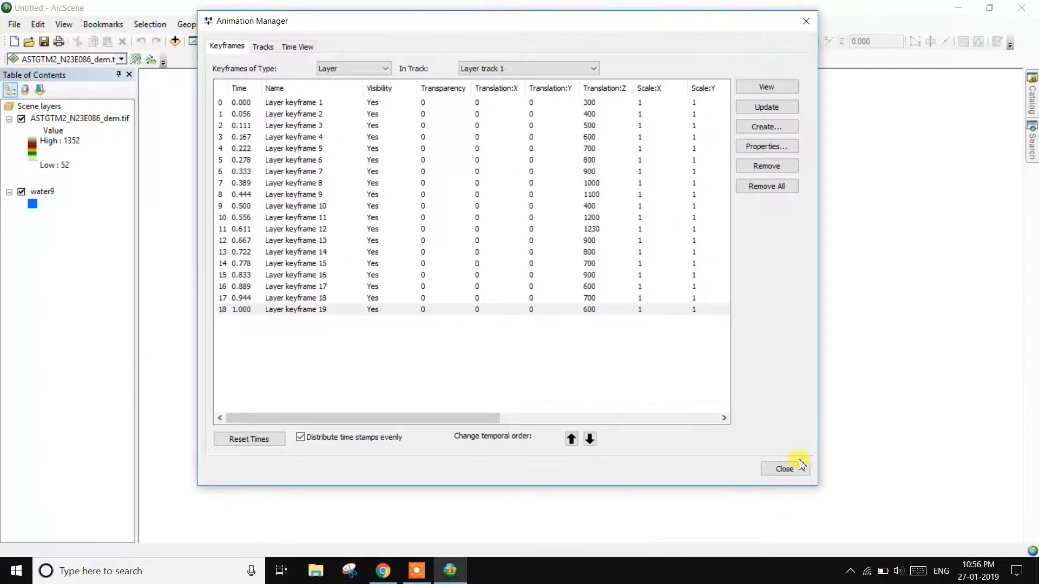
left_click(417, 571)
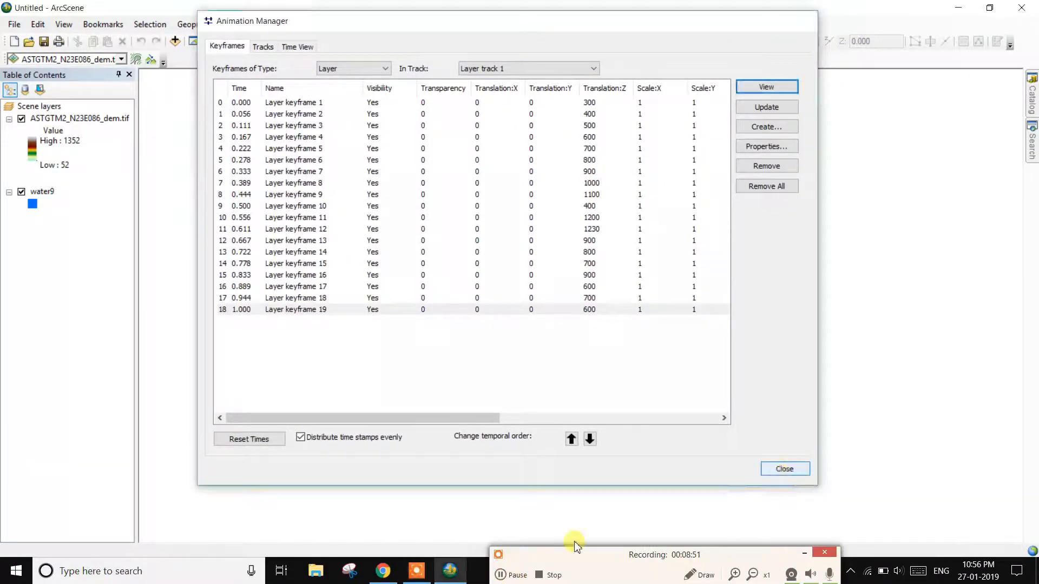
left_click(785, 469)
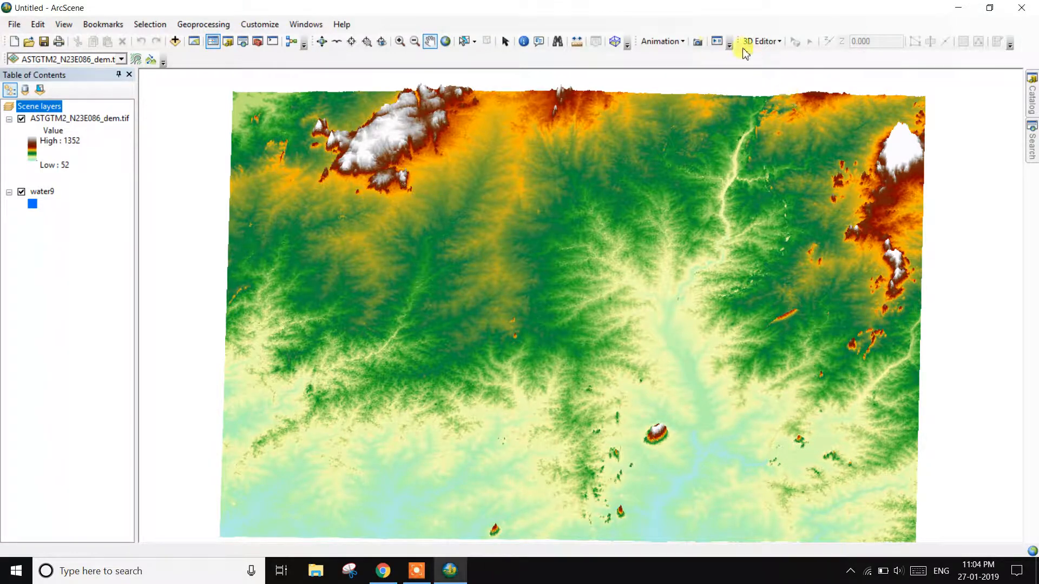
Open the Animation Controls and play the flood animation over 20 seconds in Loop forward mode
left_click(717, 42)
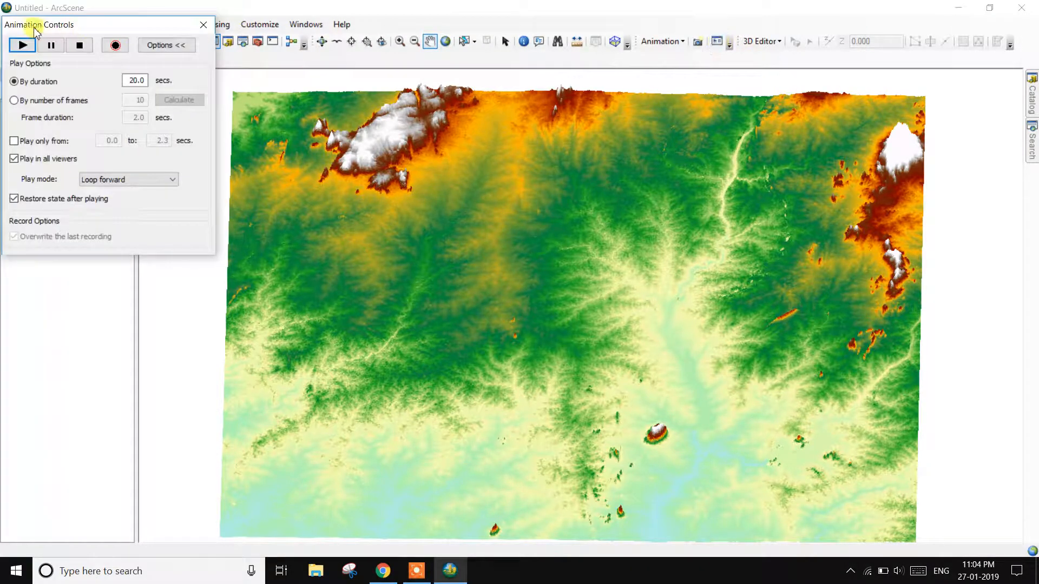
left_click_drag(96, 25, 145, 79)
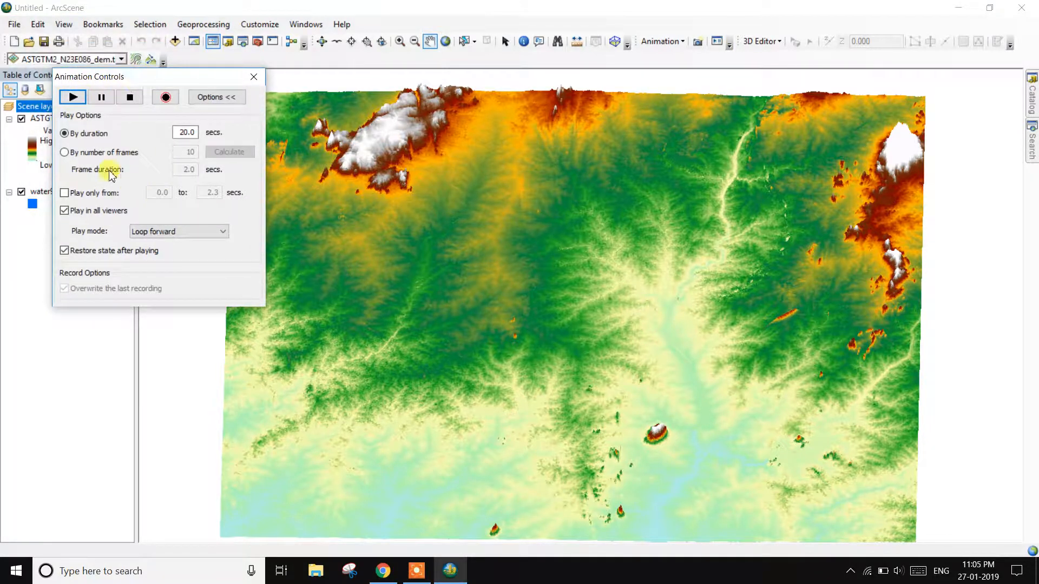
left_click(165, 235)
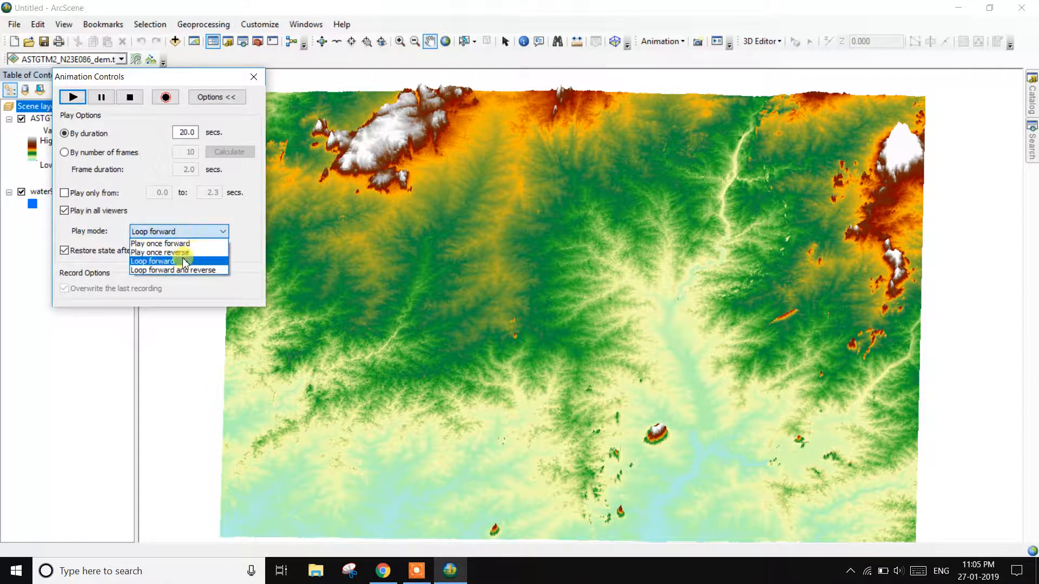
left_click(211, 261)
left_click(76, 98)
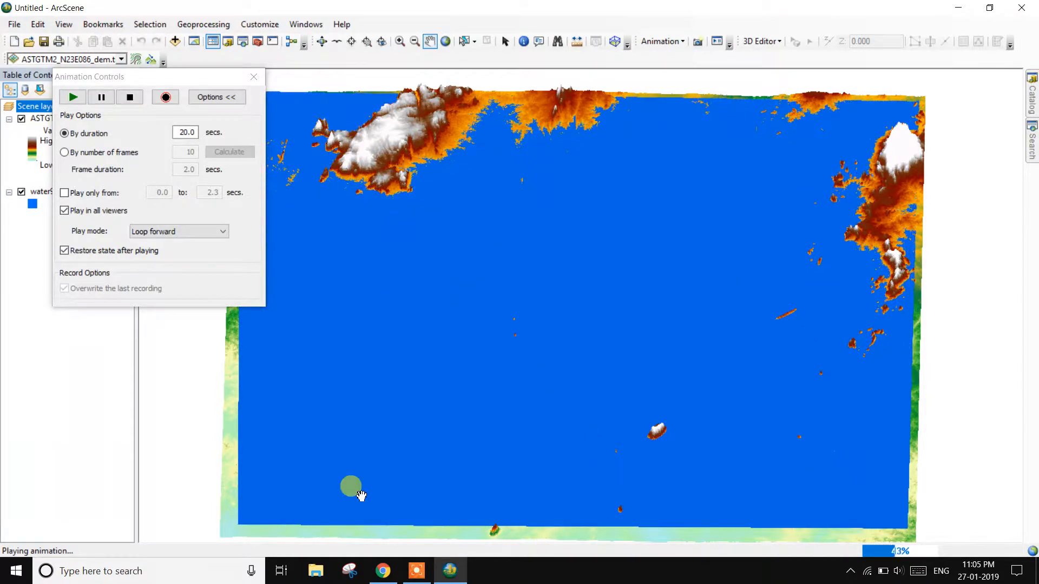
left_click_drag(163, 77, 121, 229)
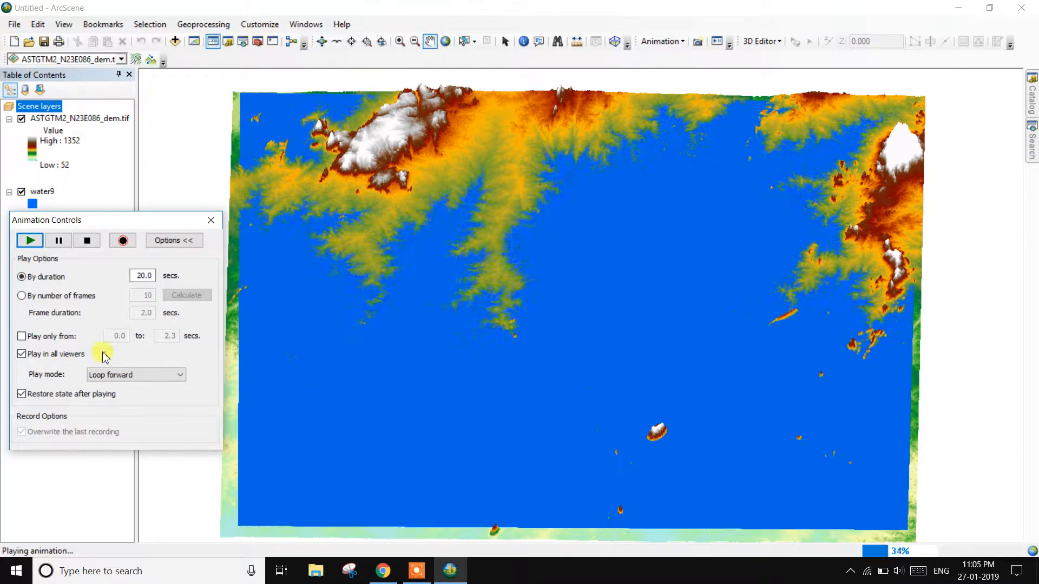
Change the play mode to Play once forward, replay the flood animation and stop it
left_click(155, 375)
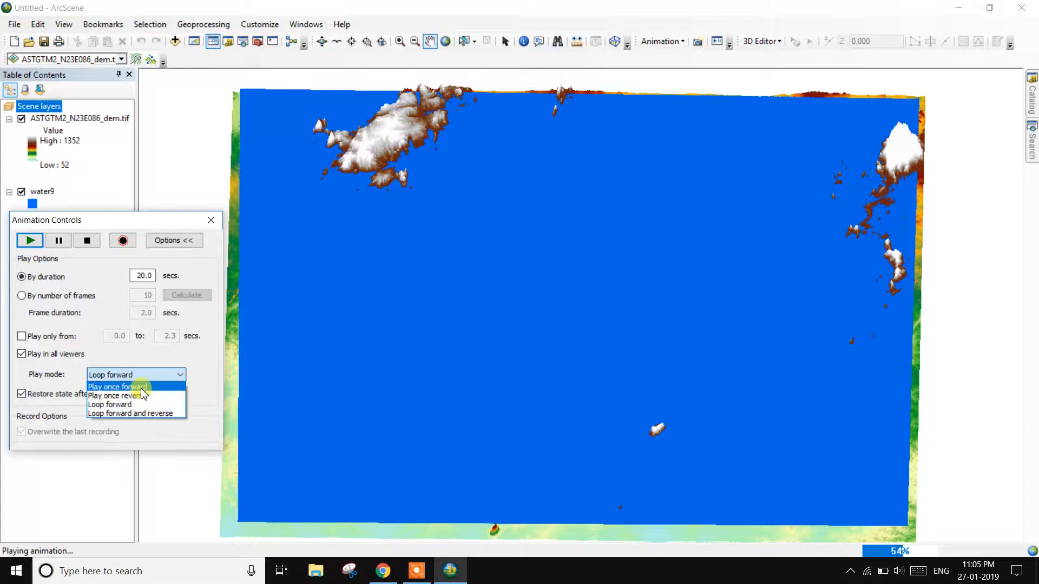
left_click(124, 386)
left_click(30, 241)
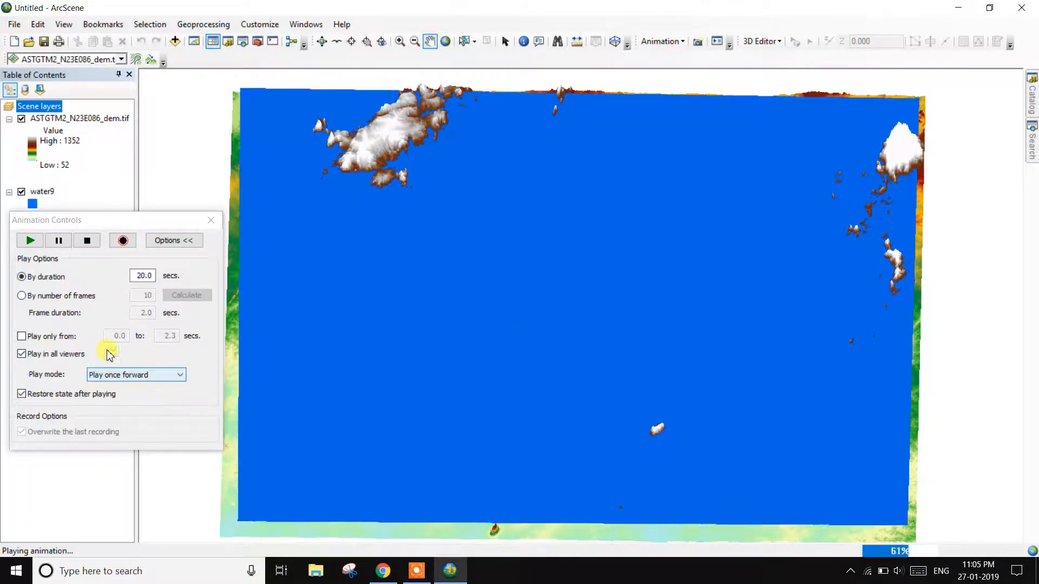
left_click(87, 241)
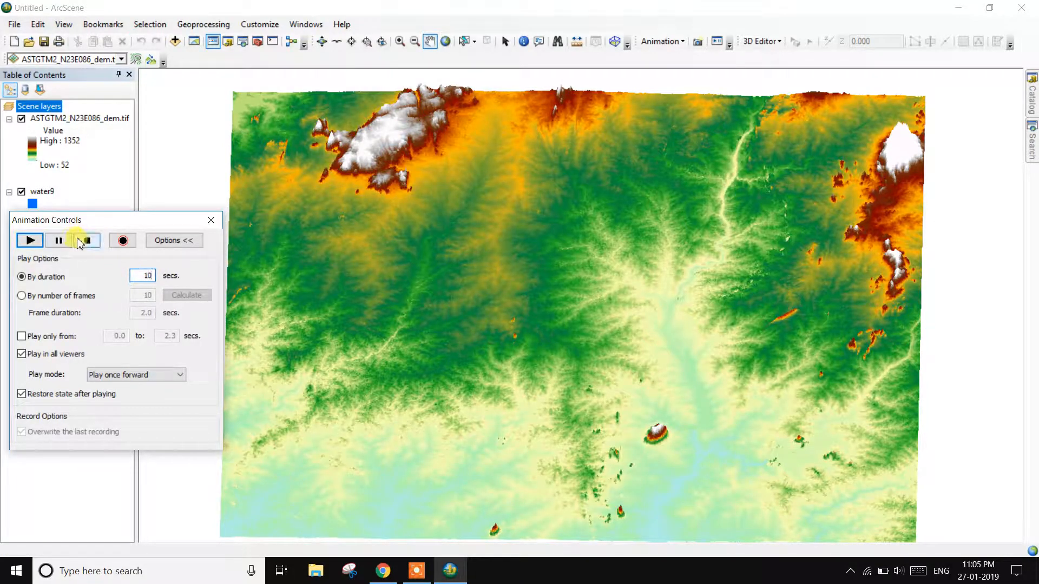
Set the animation duration to 10 seconds, play the flood animation twice and stop it
left_click(31, 241)
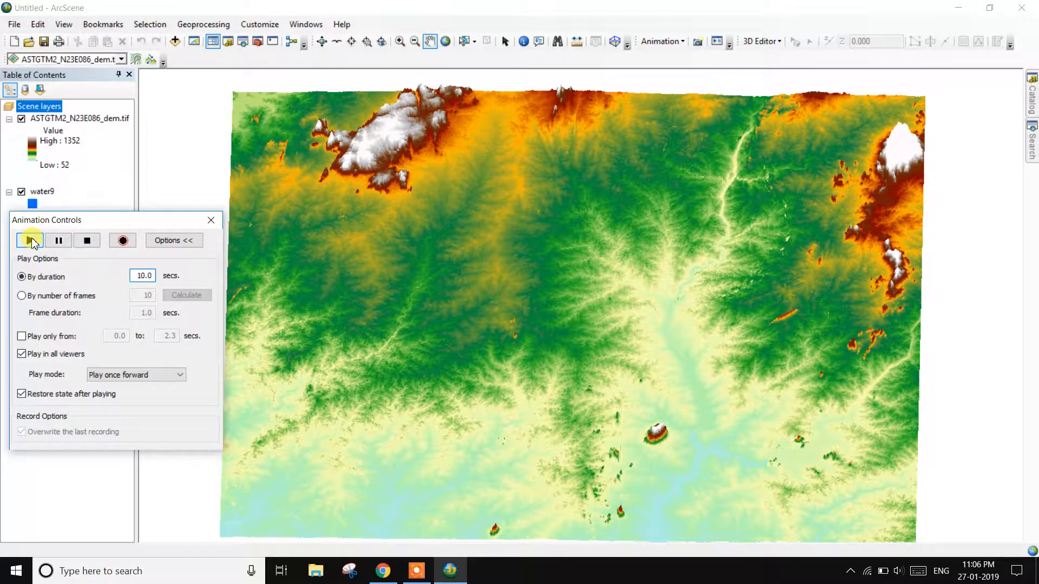
left_click(31, 241)
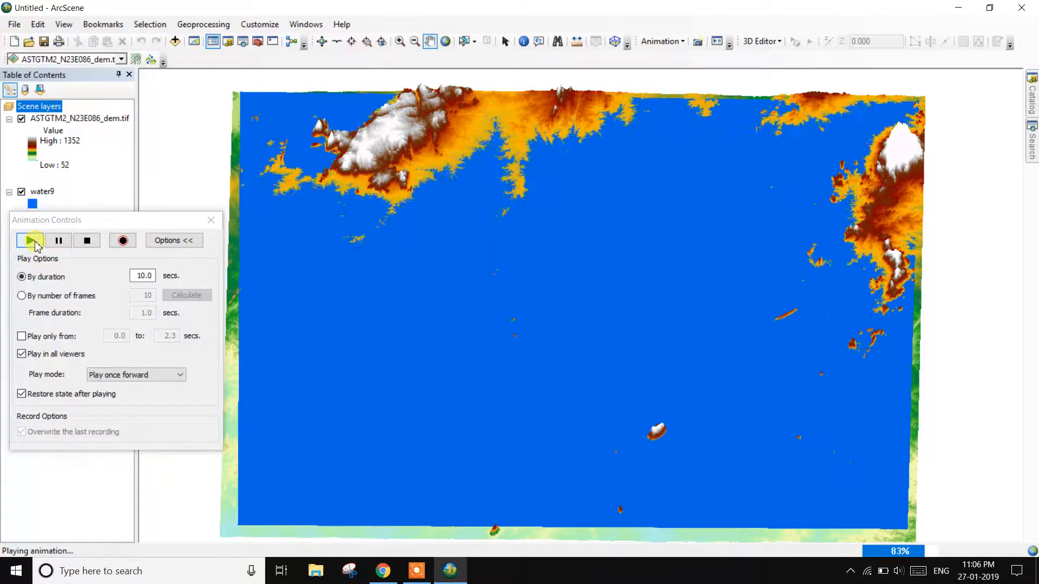
left_click(32, 242)
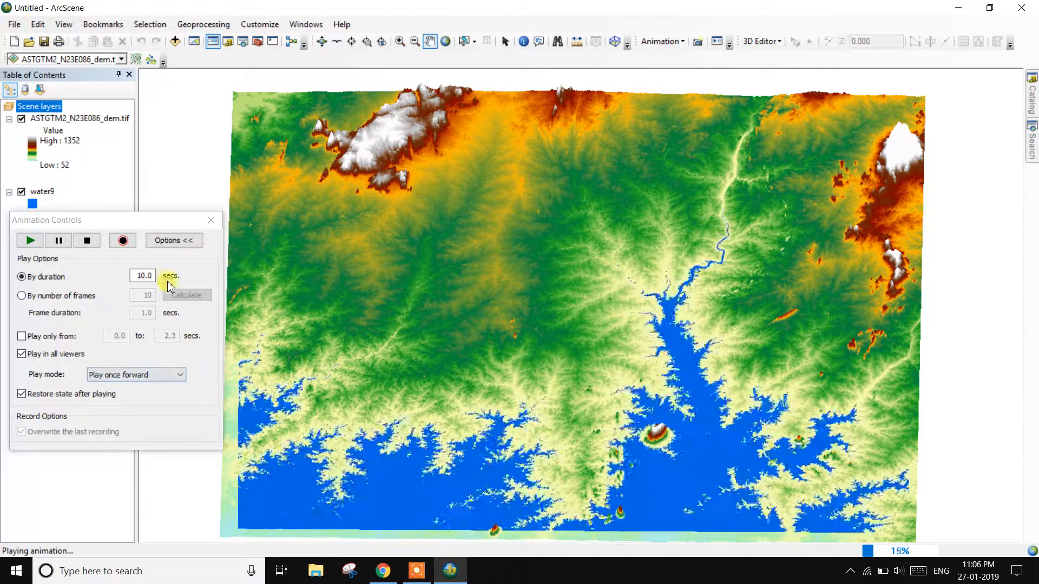
left_click(60, 241)
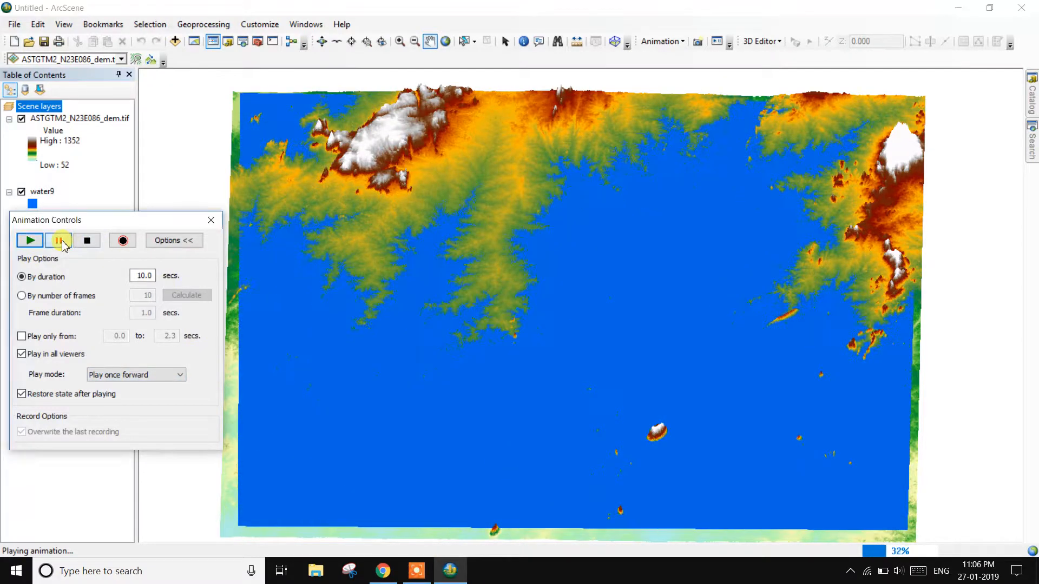
left_click(87, 241)
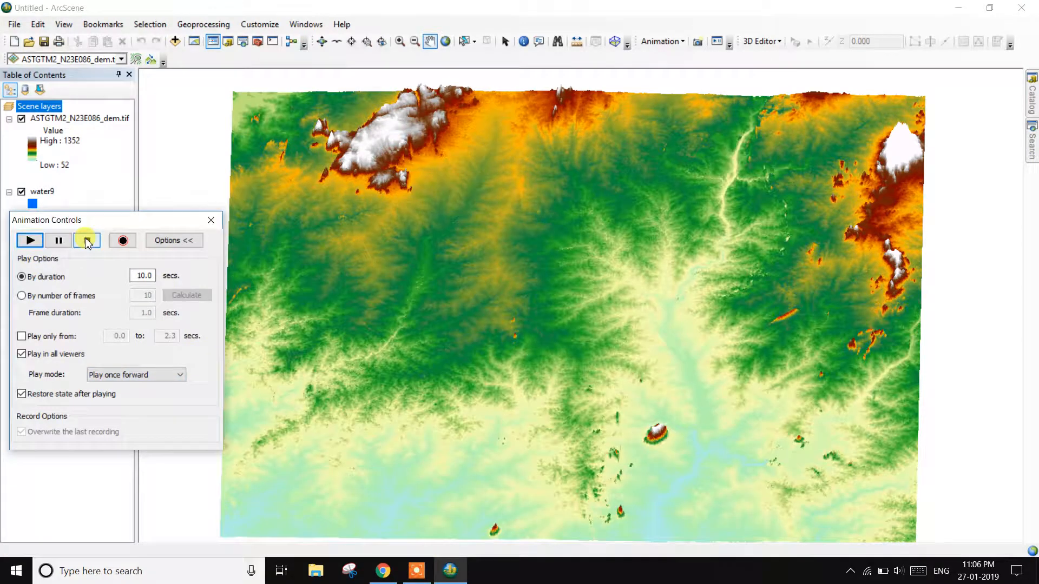
Set the animation's play mode to Loop forward
left_click(417, 571)
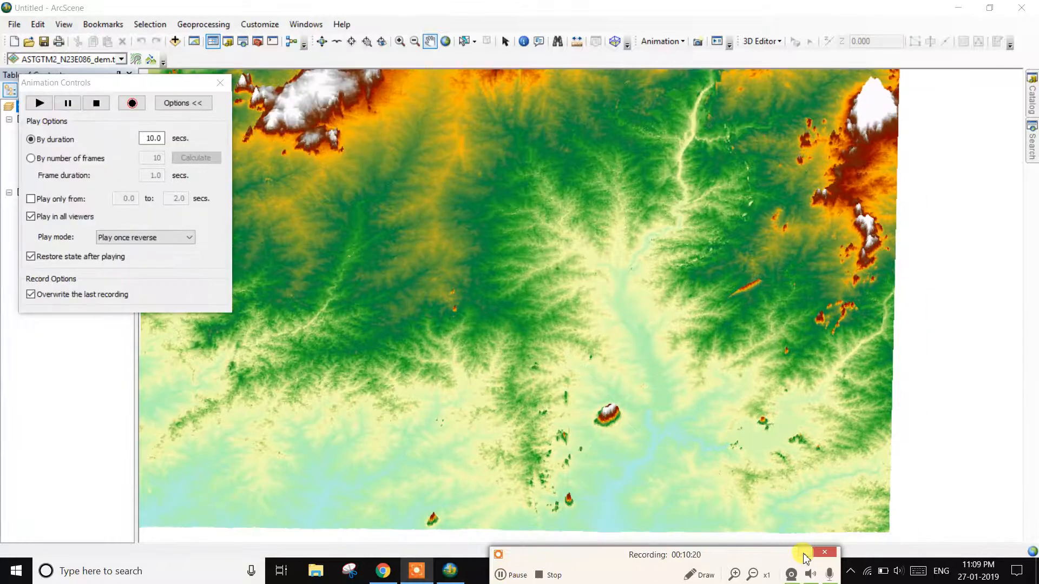
left_click(805, 556)
left_click(42, 104)
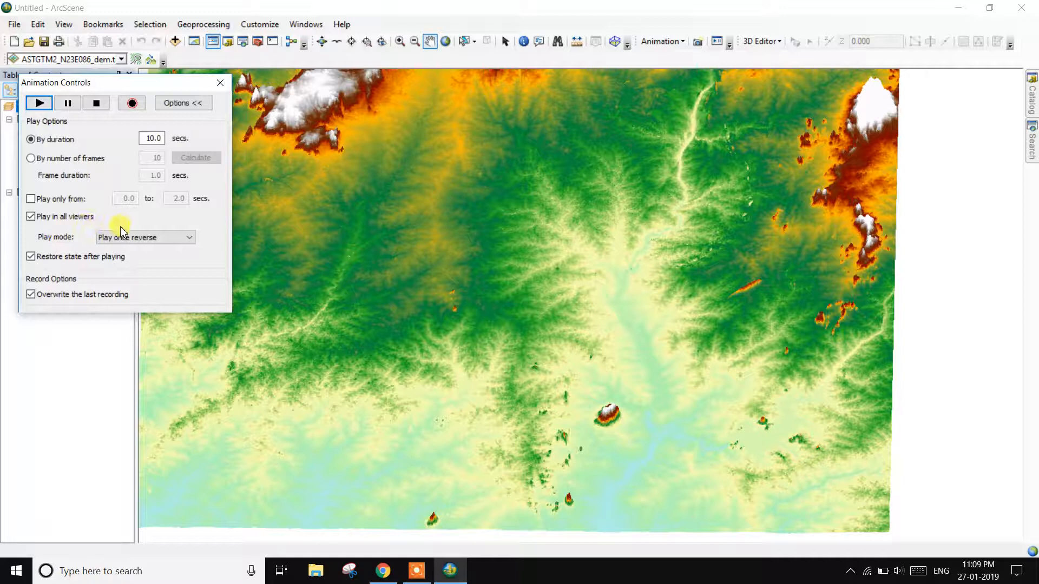
left_click(142, 237)
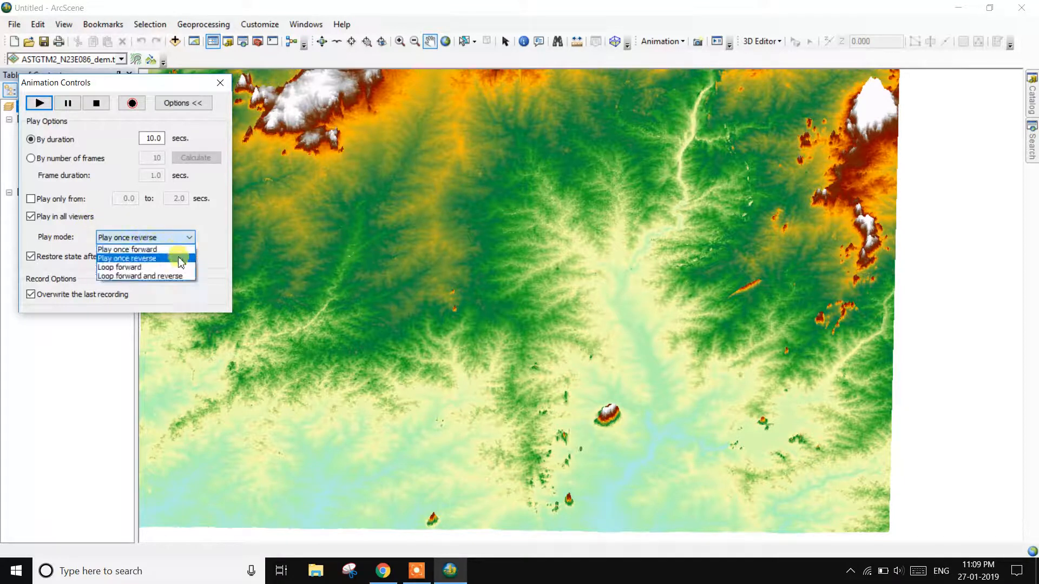
left_click(138, 268)
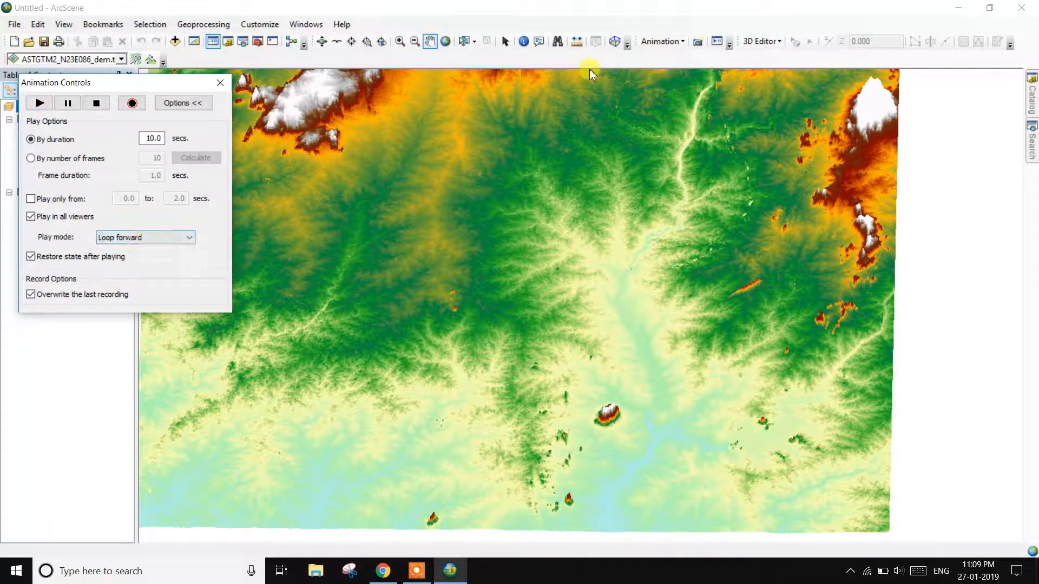
Export the animation to the Desktop as an AVI video named floods1
left_click(659, 42)
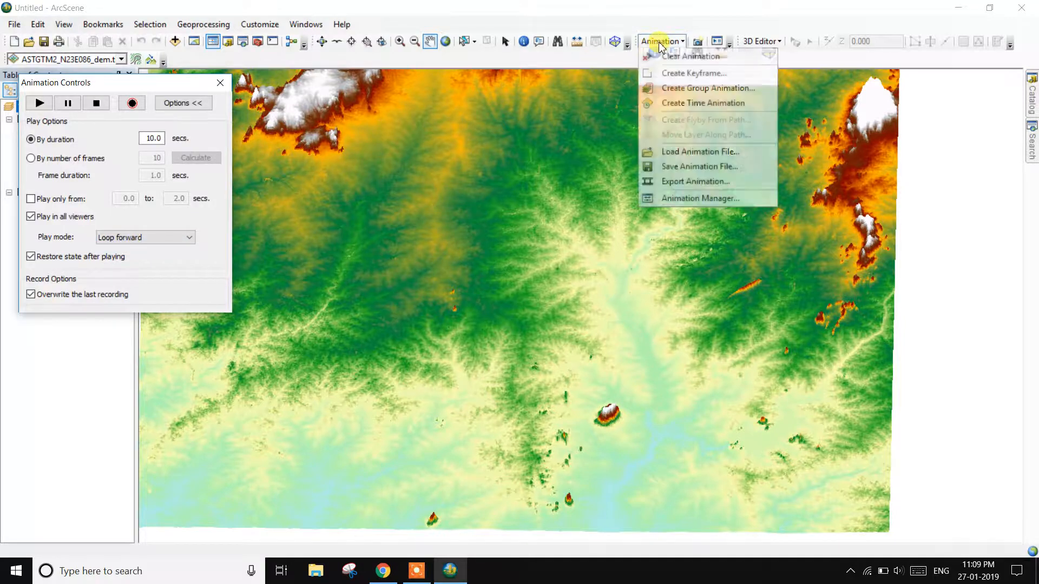
left_click(672, 181)
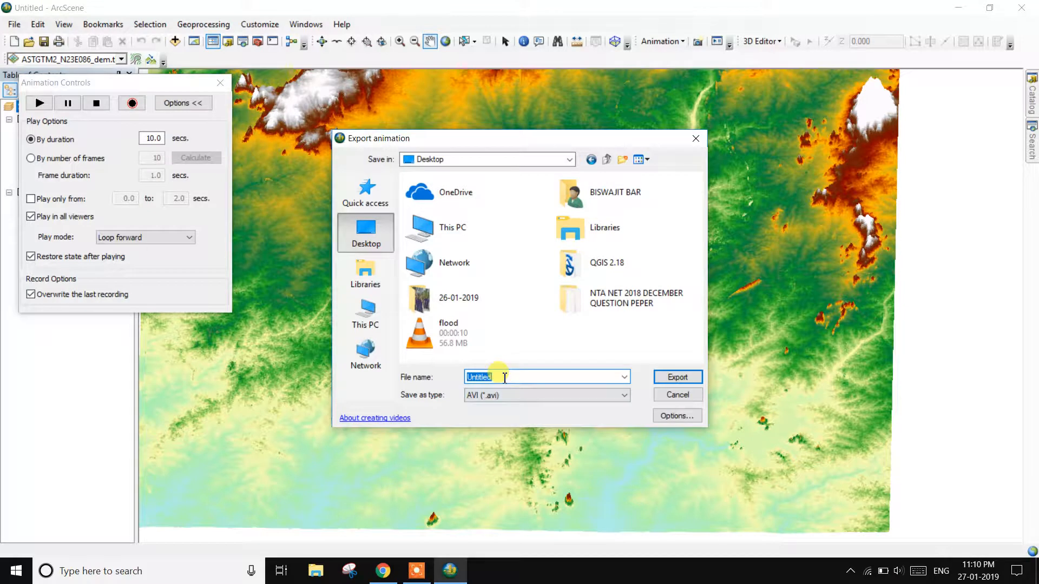
type("floods")
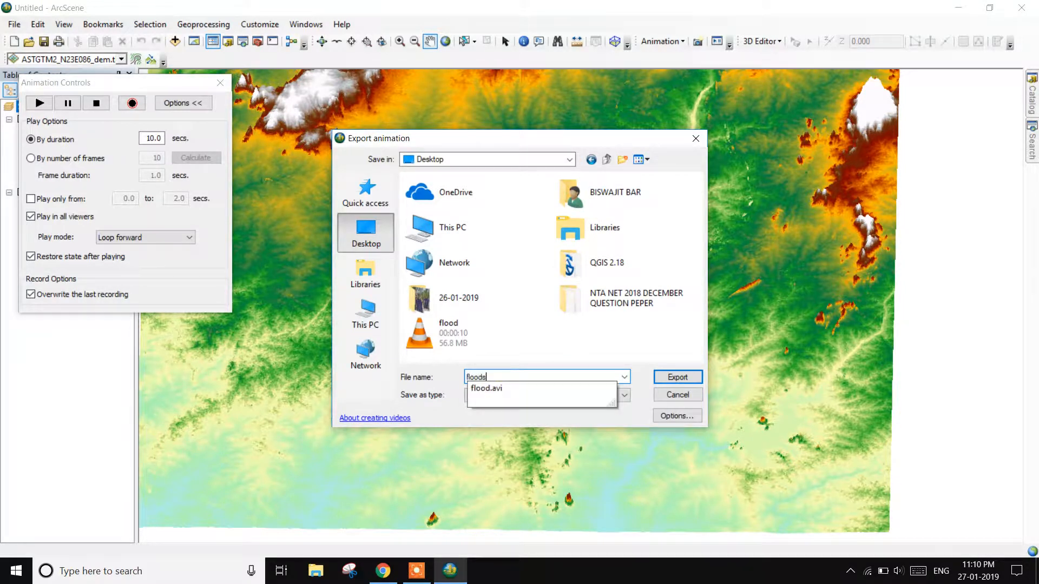
left_click(505, 378)
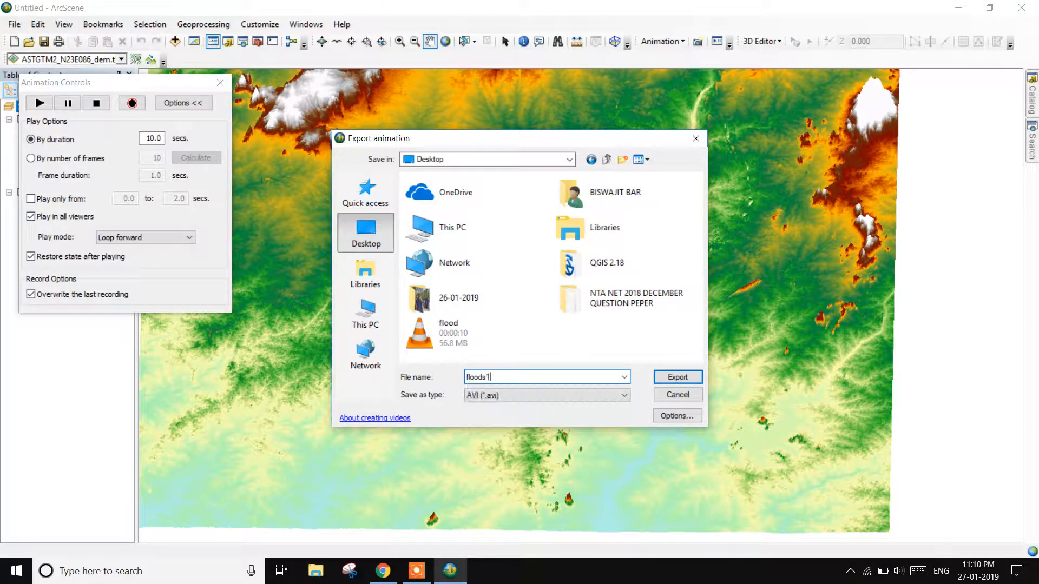
left_click(676, 378)
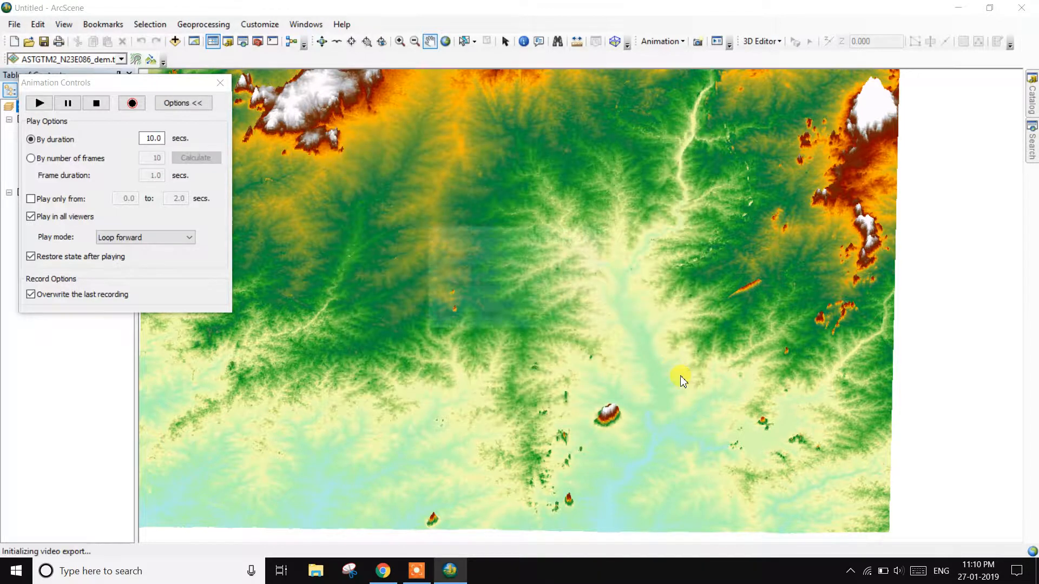
left_click(597, 254)
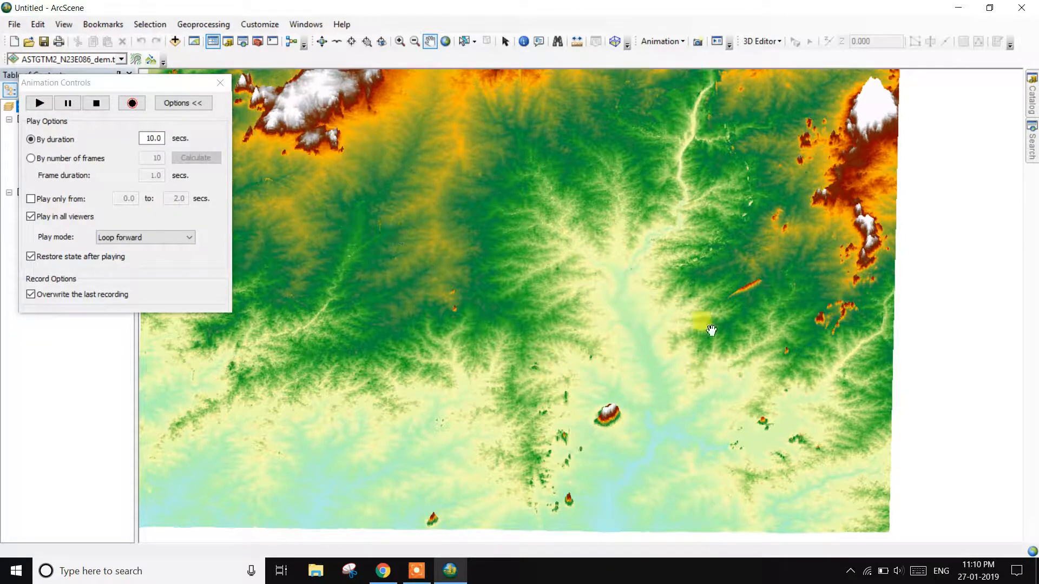
Play the exported floods1 video from the desktop in VLC media player, close the player and return to ArcScene
left_click(958, 8)
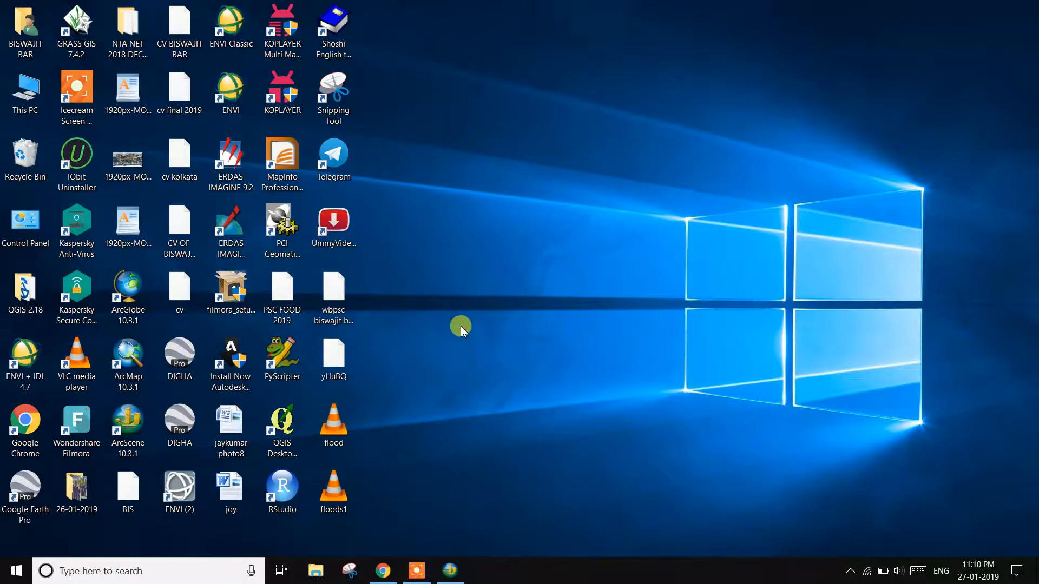
double_click(329, 480)
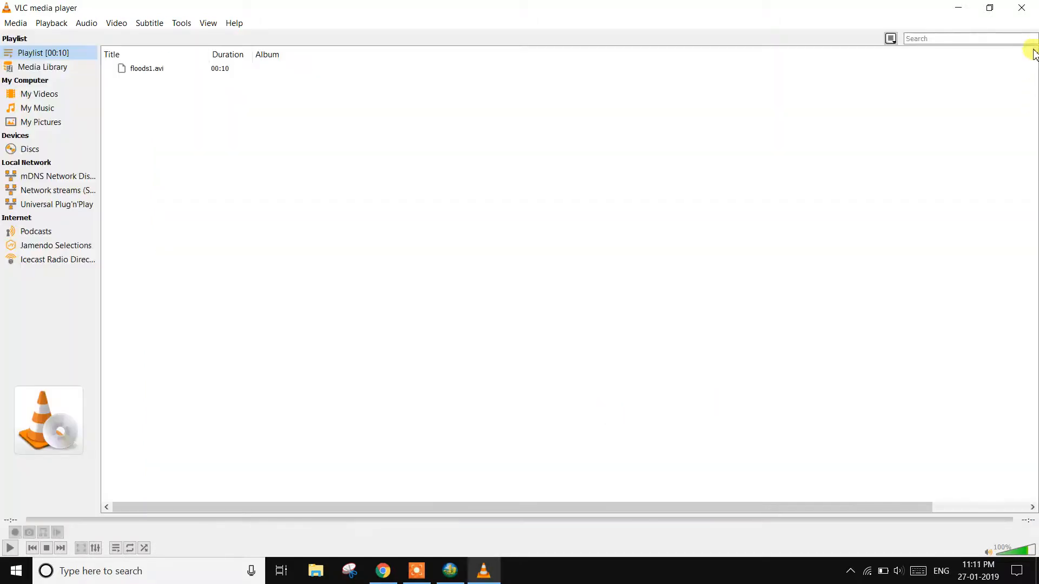
left_click(1022, 7)
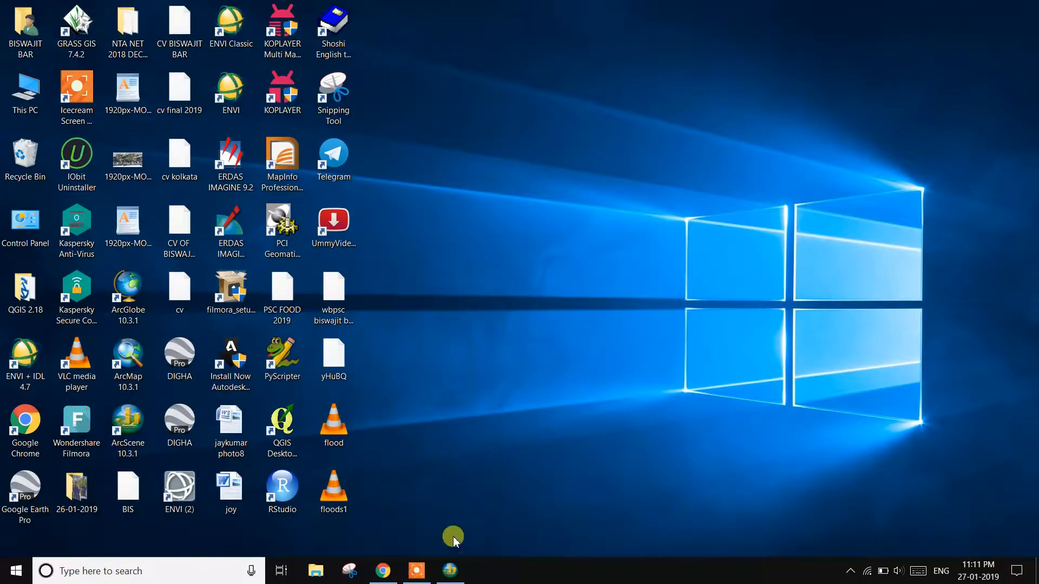
left_click(449, 570)
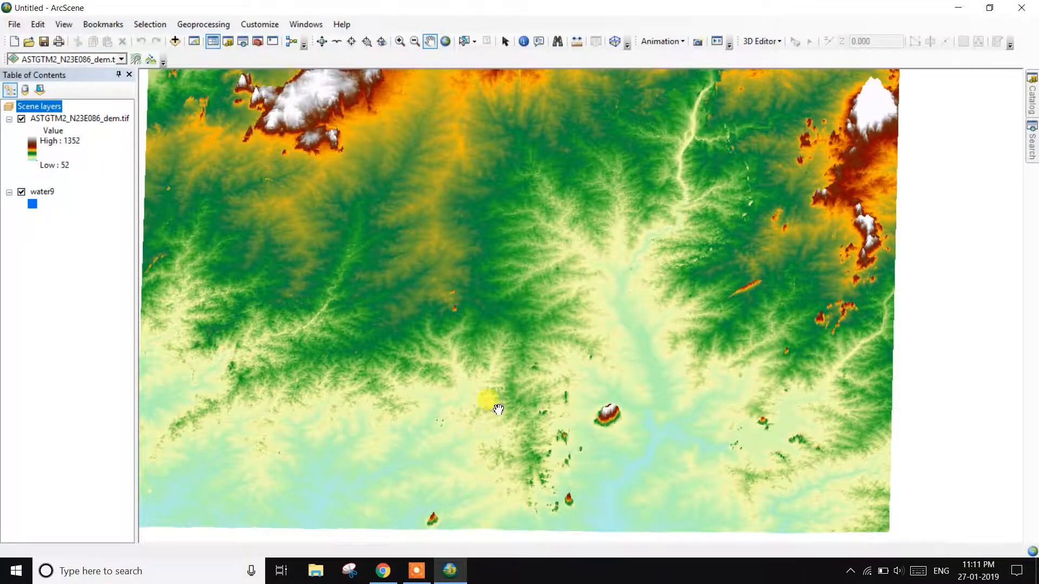